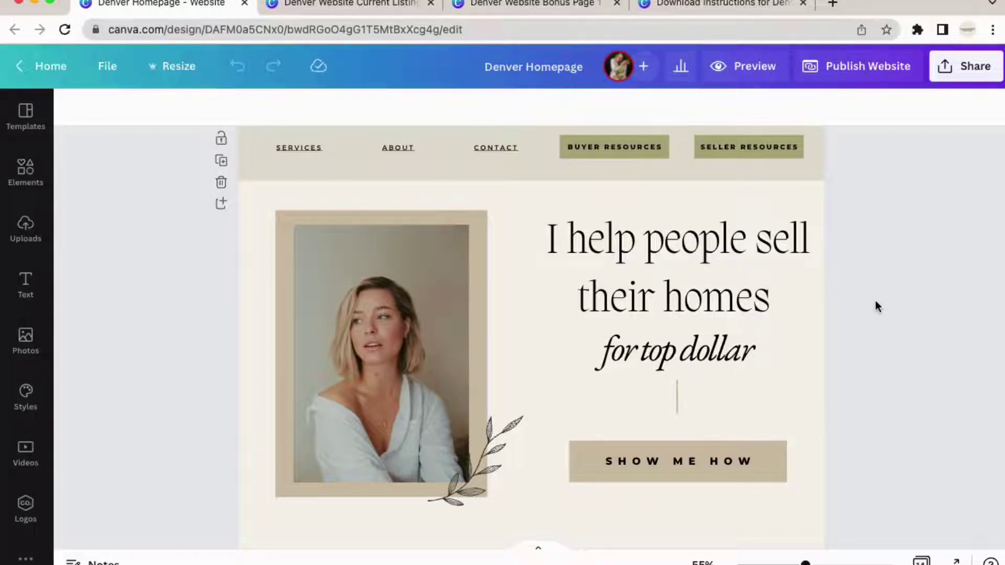
scroll(875, 300, "down", 5)
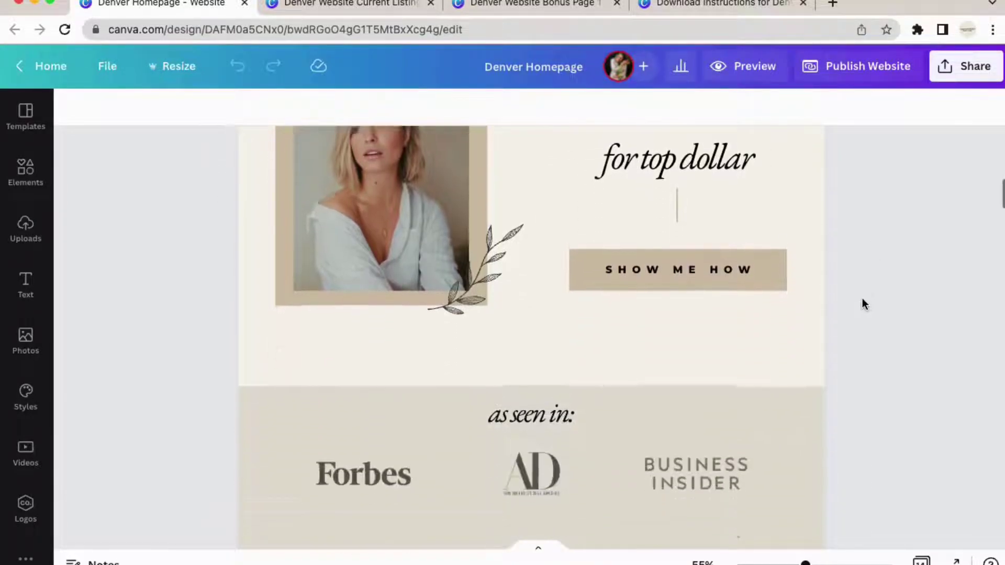
scroll(861, 300, "down", 5)
scroll(869, 306, "down", 2)
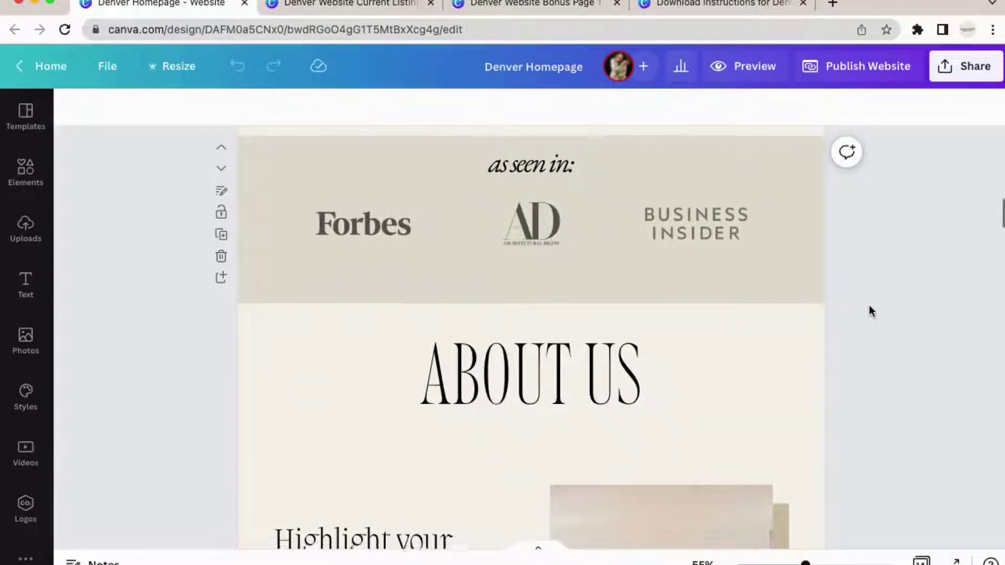
scroll(869, 305, "down", 1)
scroll(868, 306, "down", 5)
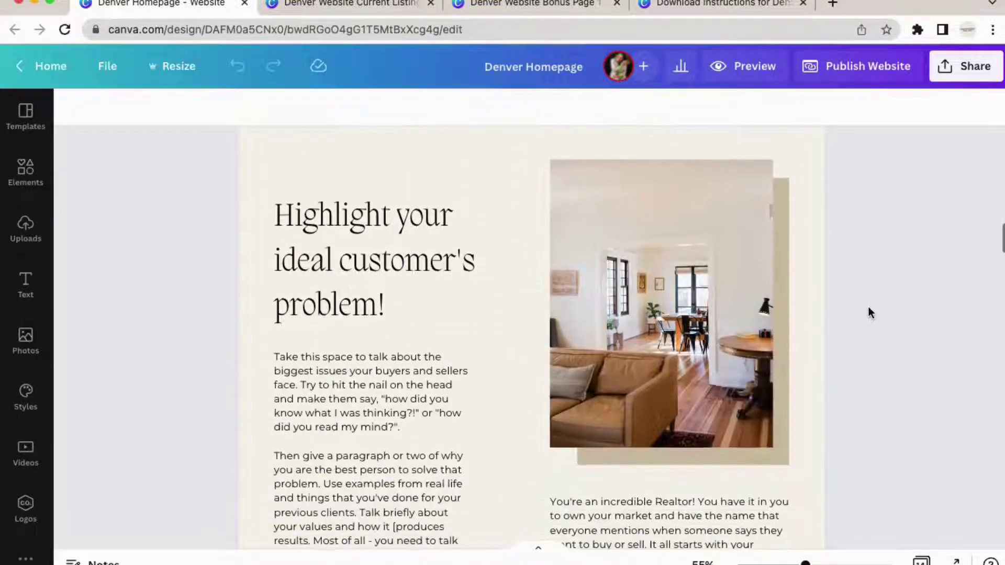
scroll(879, 311, "down", 12)
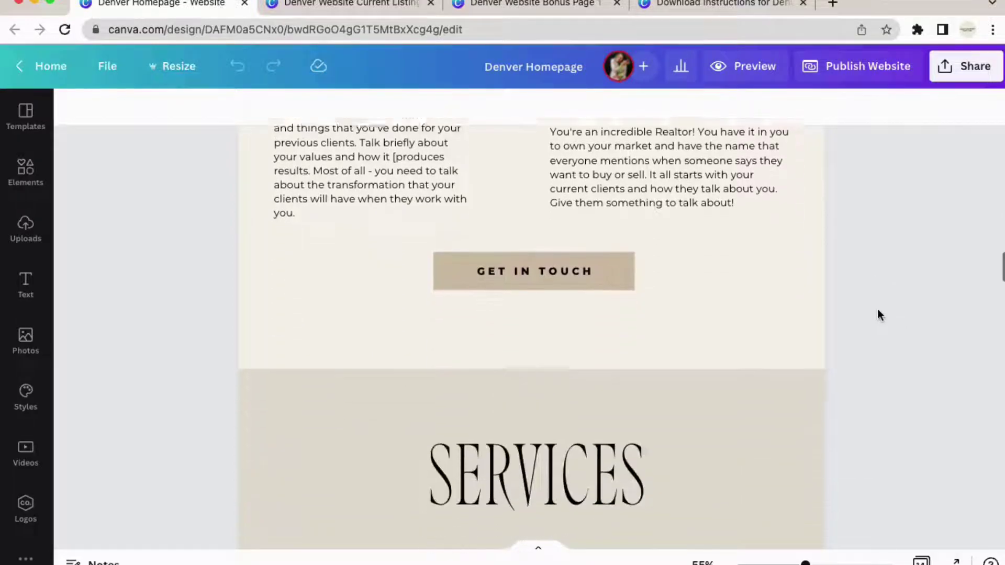
scroll(879, 315, "down", 12)
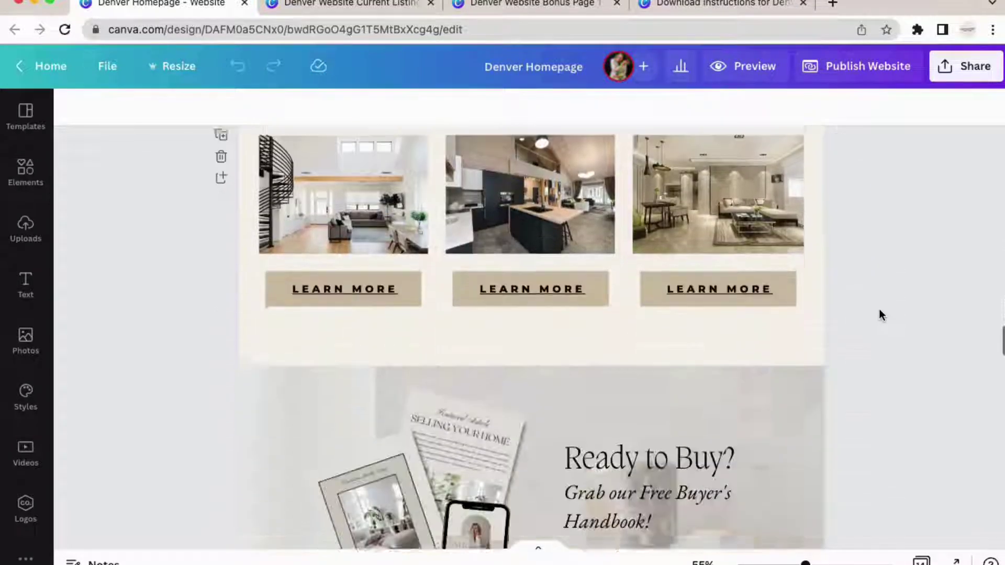
scroll(878, 314, "down", 3)
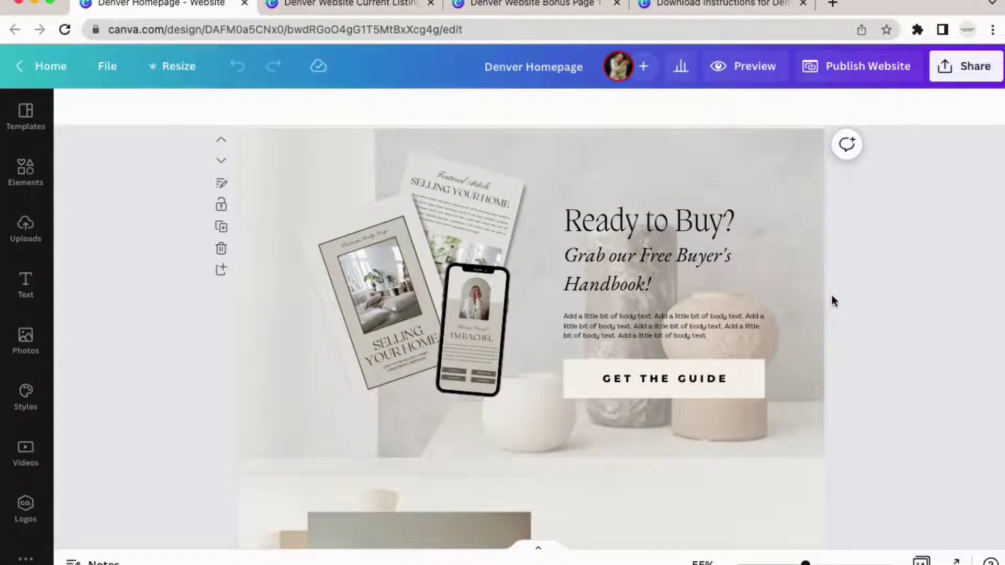
scroll(883, 369, "up", 8)
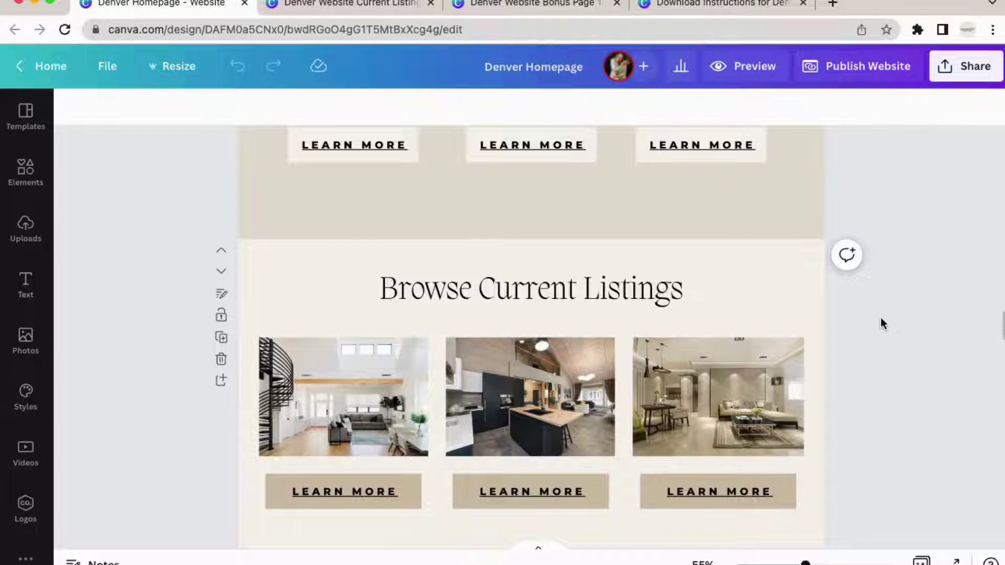
scroll(880, 317, "up", 1)
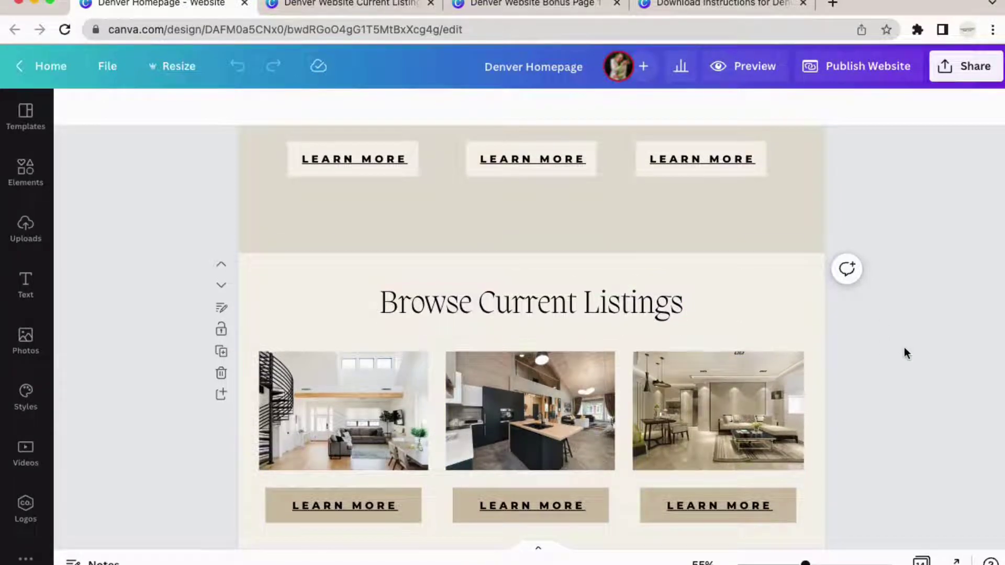
scroll(903, 348, "up", 5)
scroll(909, 349, "down", 4)
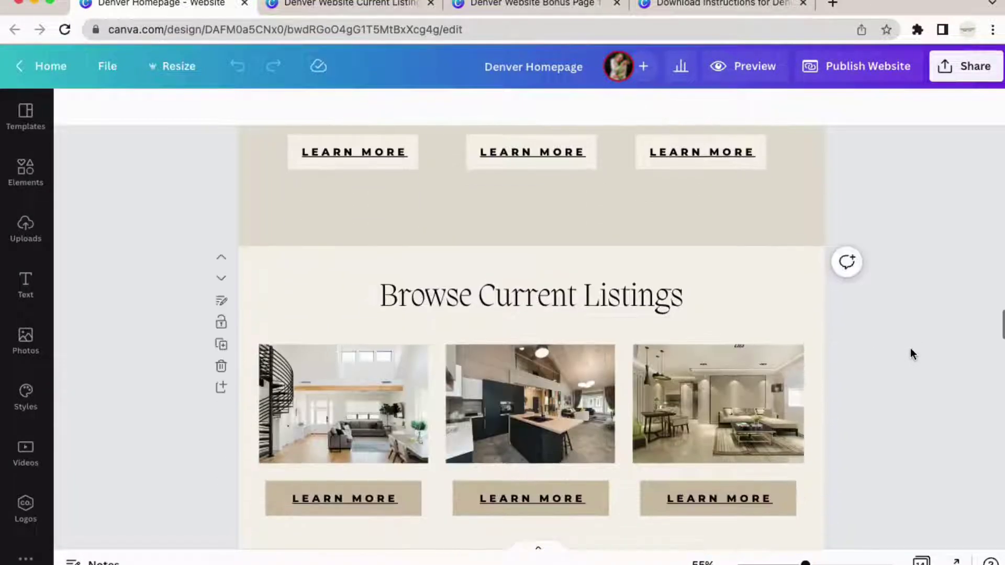
scroll(910, 347, "up", 7)
scroll(900, 348, "down", 2)
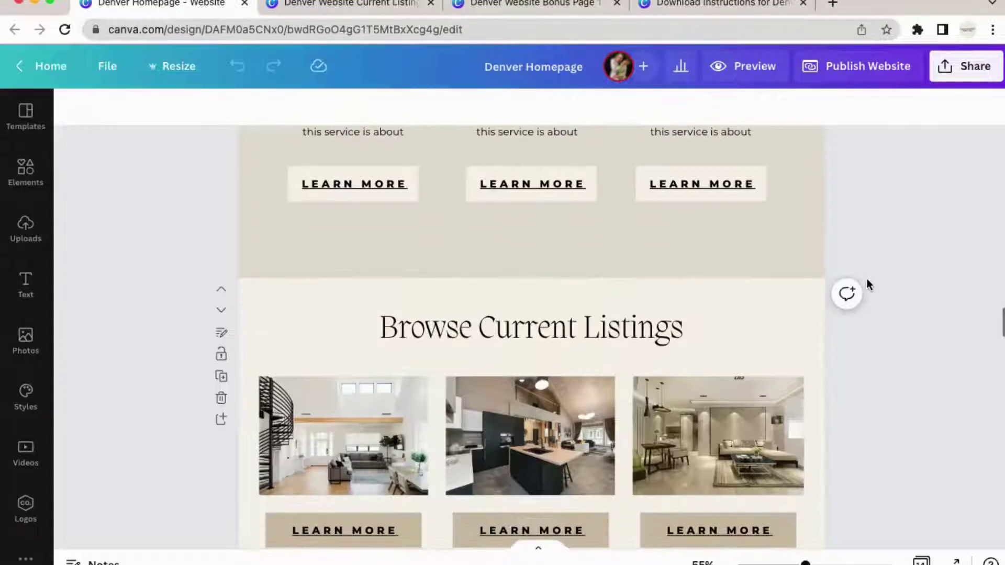
scroll(867, 279, "down", 15)
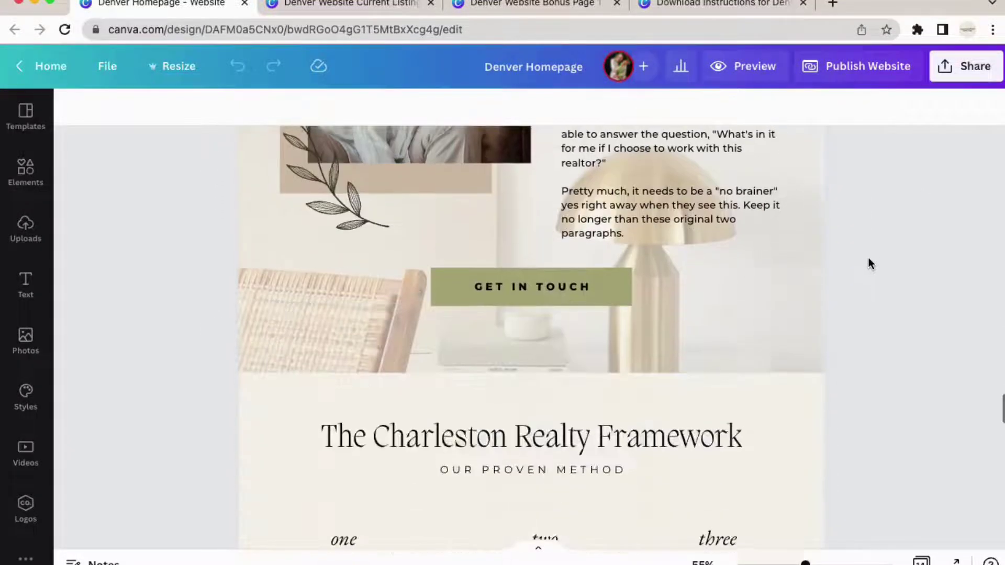
scroll(869, 262, "down", 3)
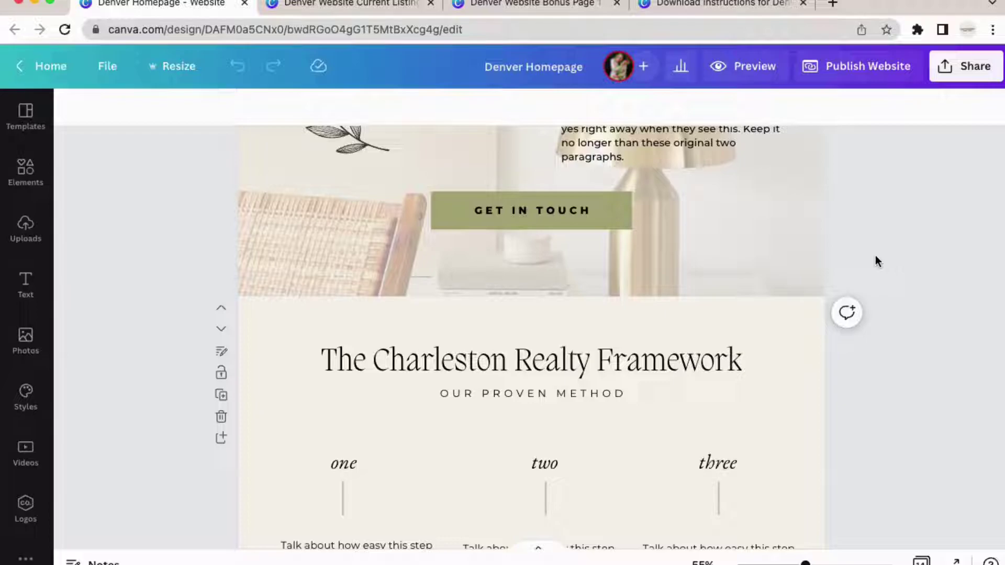
scroll(878, 260, "down", 15)
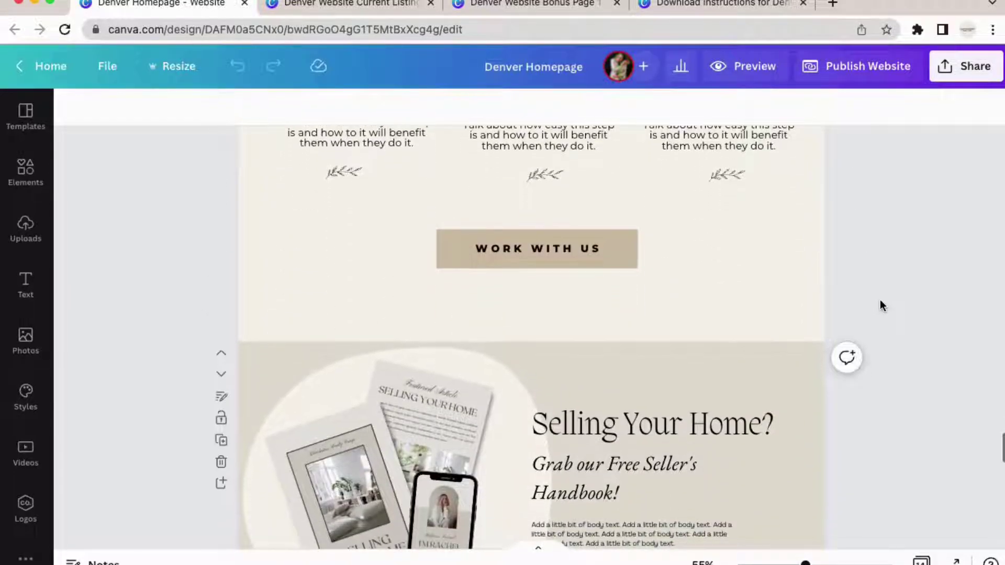
scroll(880, 301, "down", 14)
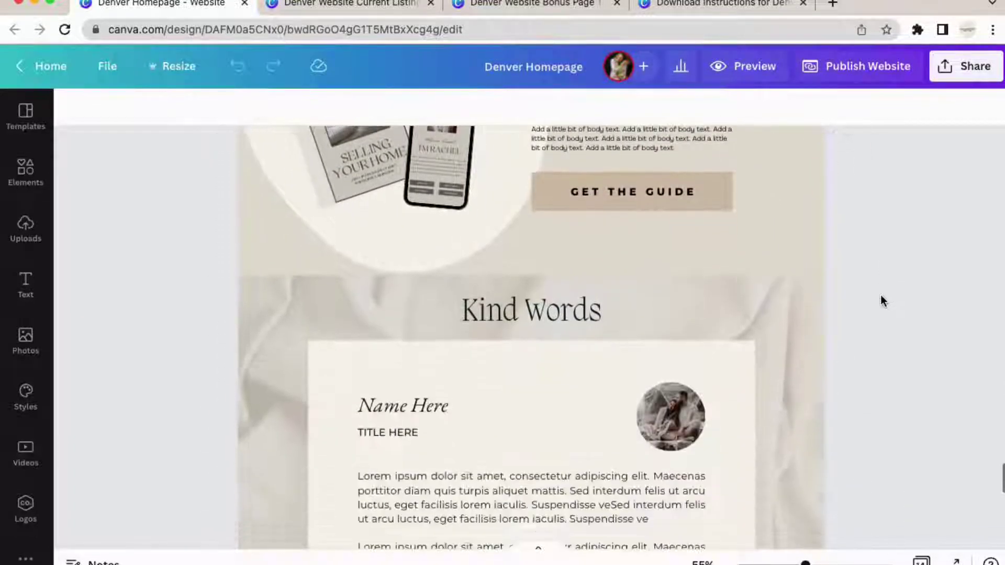
scroll(883, 298, "down", 10)
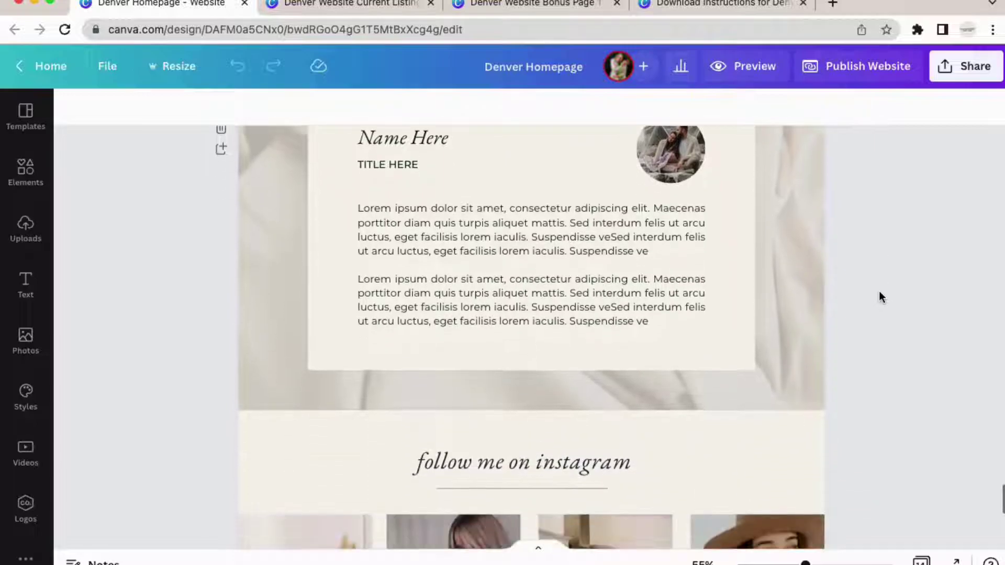
scroll(880, 294, "down", 14)
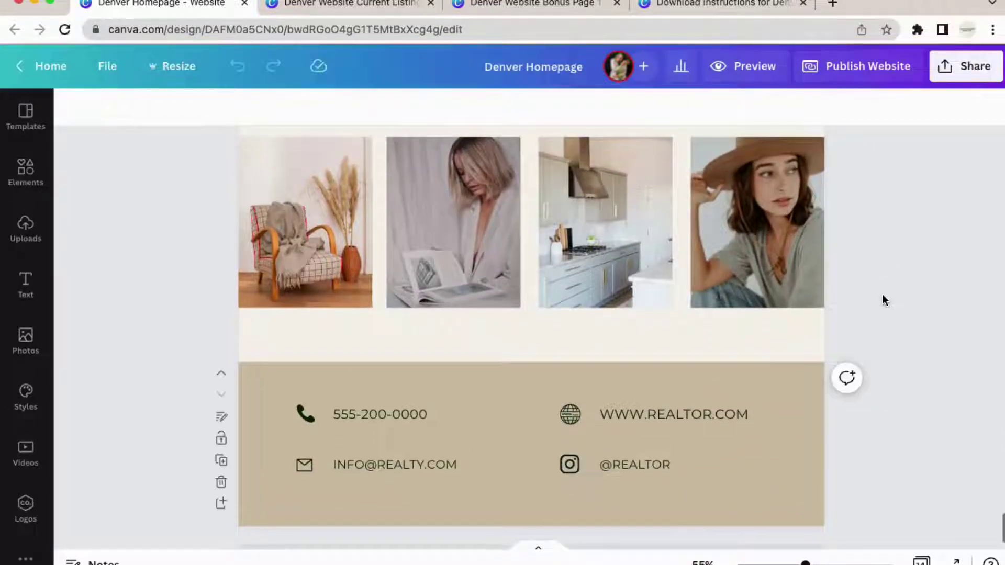
scroll(881, 299, "up", 20)
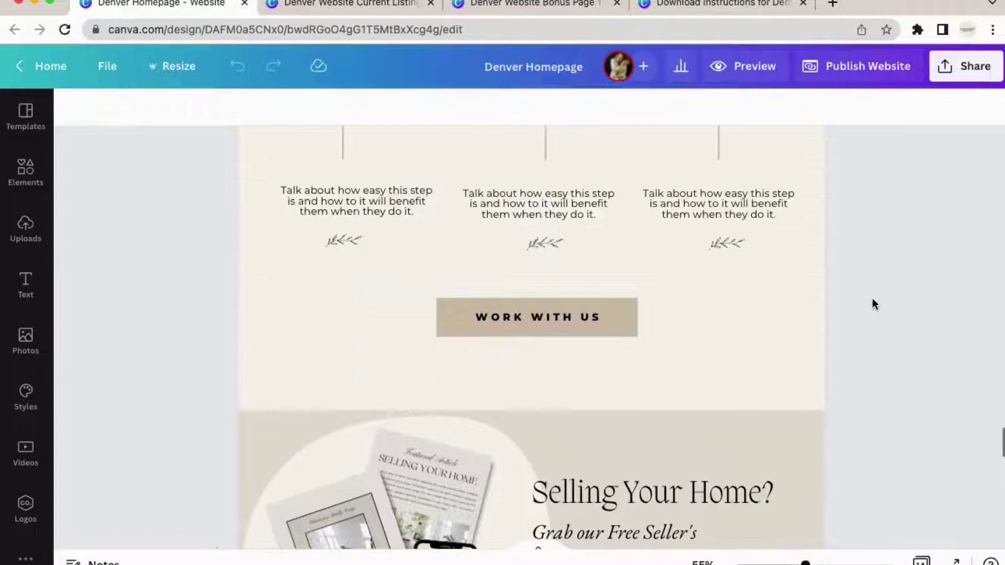
scroll(675, 261, "up", 20)
scroll(579, 293, "down", 10)
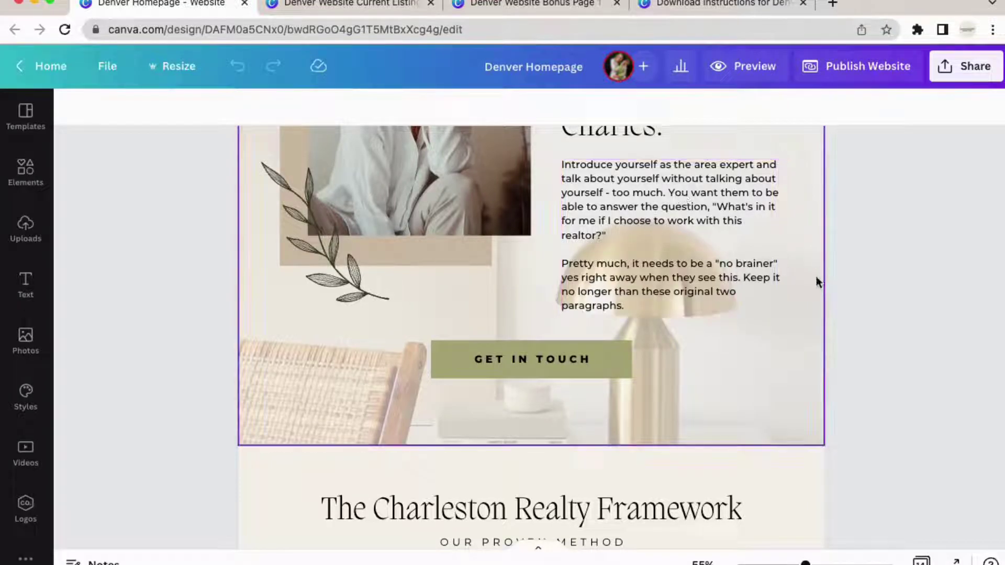
scroll(890, 286, "up", 20)
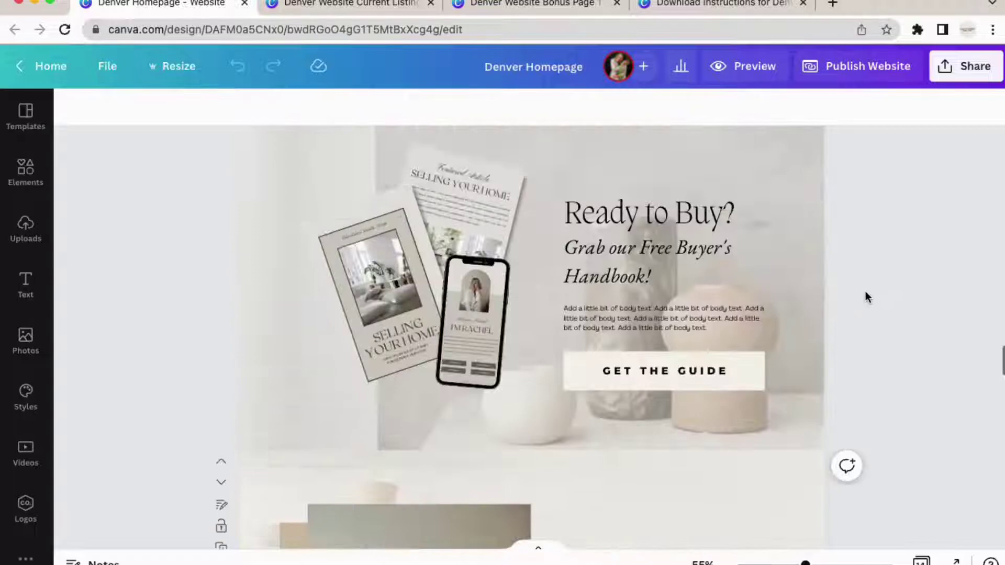
scroll(863, 297, "up", 15)
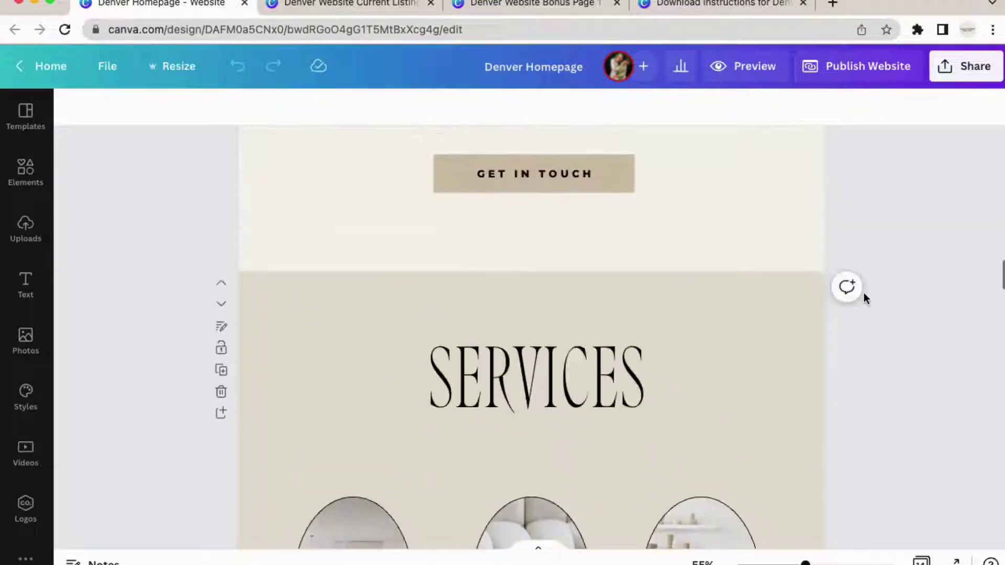
scroll(858, 296, "up", 12)
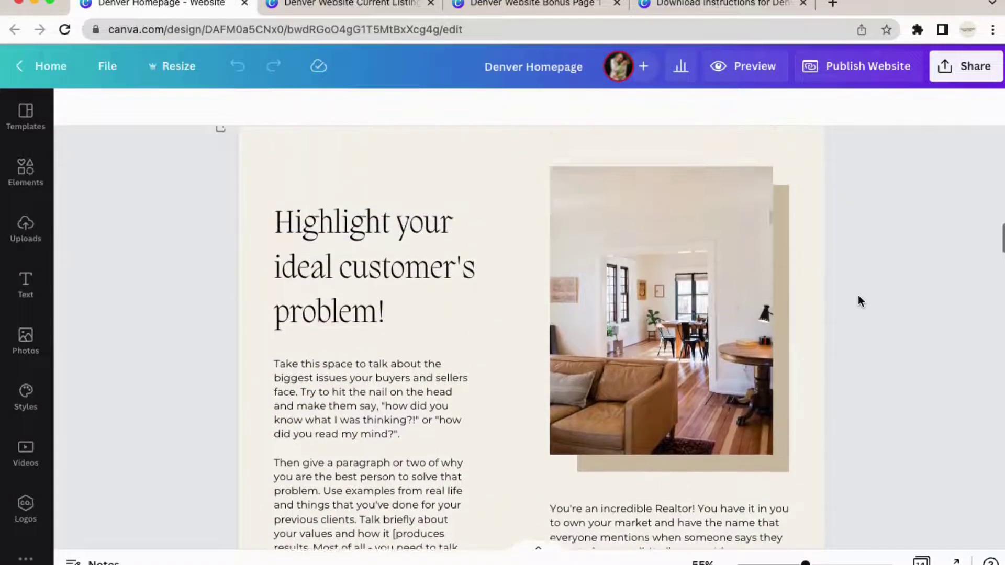
scroll(862, 299, "down", 5)
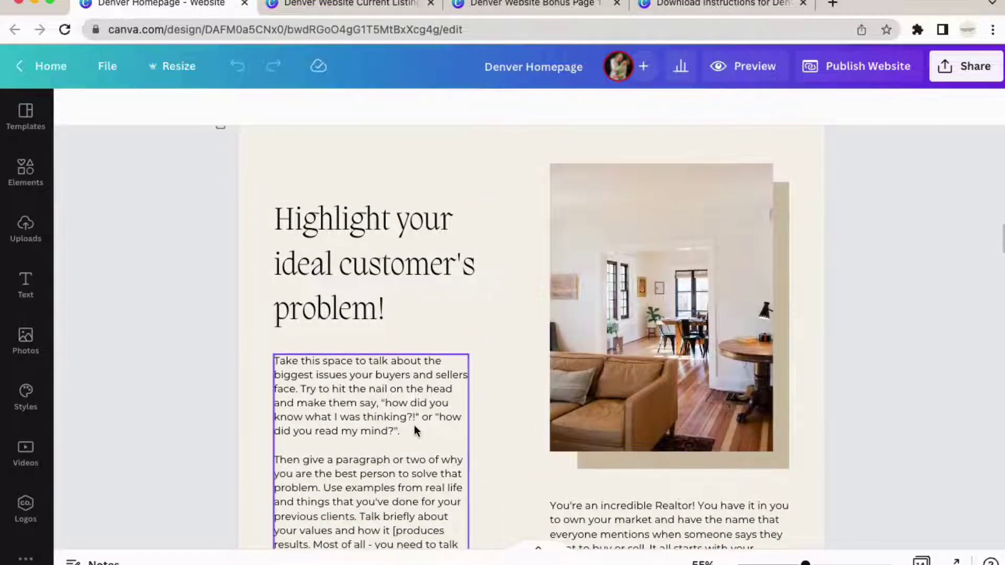
Step: Delete the 'Highlight your ideal customer's problem!' section and scroll through the SERVICES blurbs below
scroll(408, 374, "down", 1)
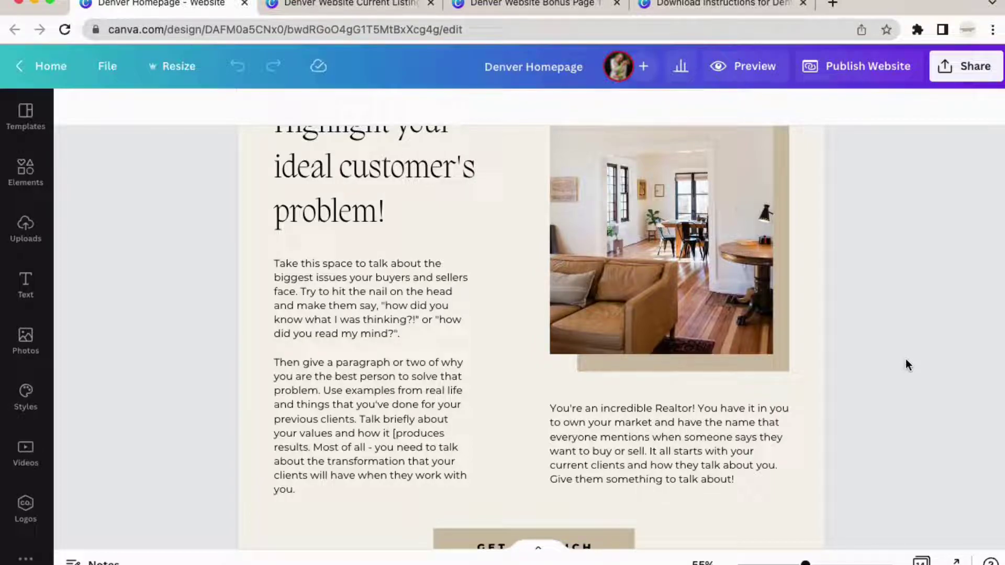
key("BackSpace")
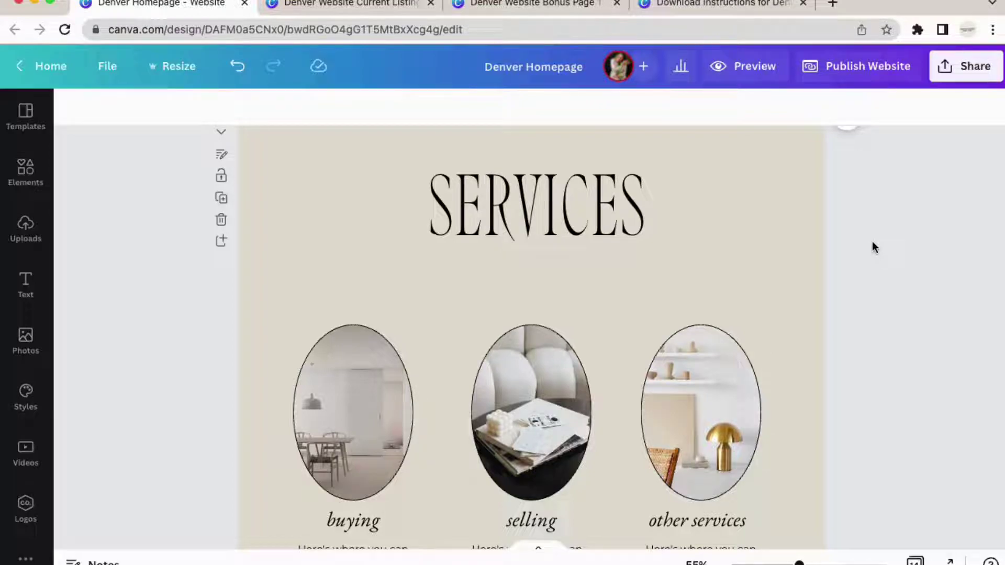
scroll(813, 270, "down", 3)
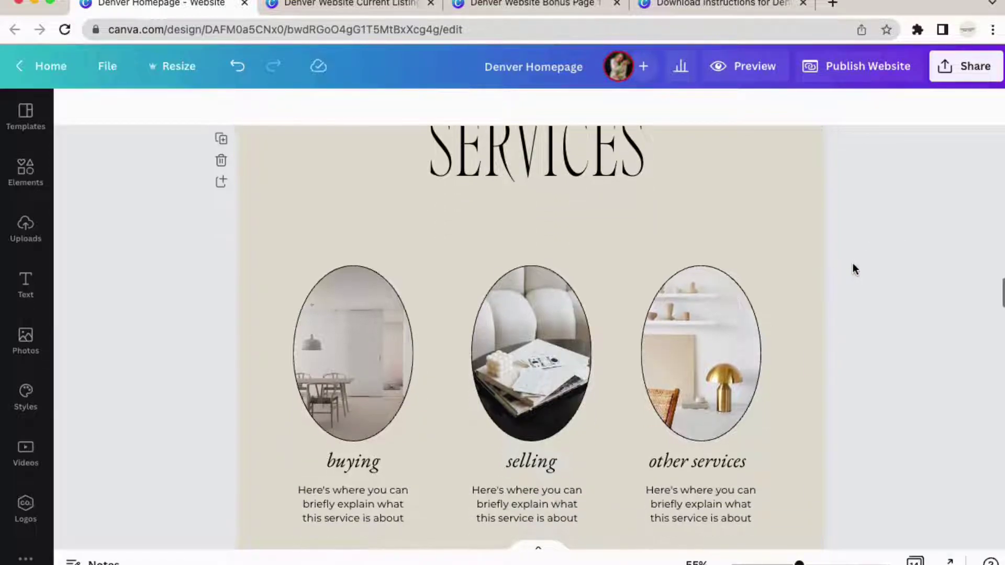
scroll(869, 262, "down", 4)
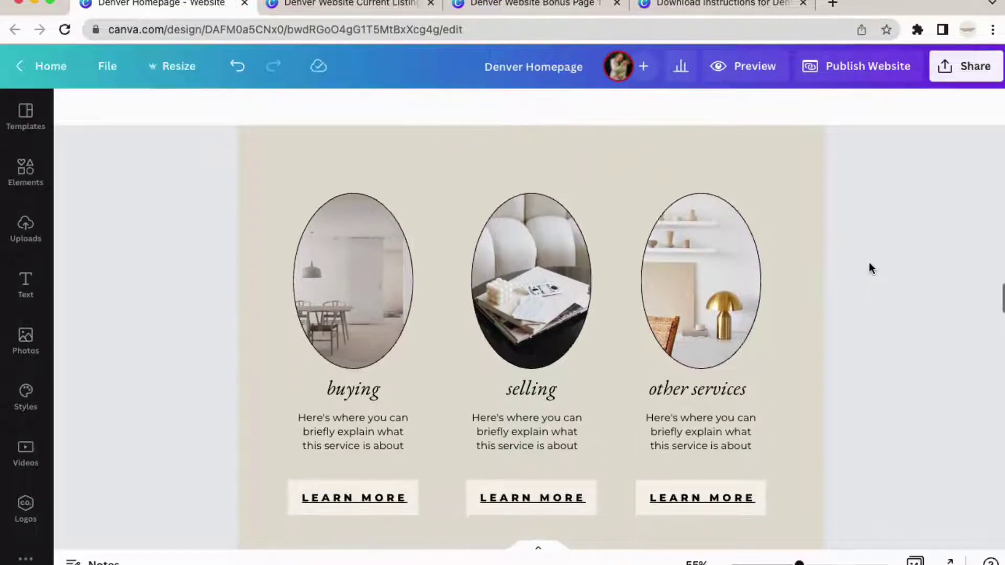
scroll(868, 269, "down", 5)
scroll(869, 270, "up", 2)
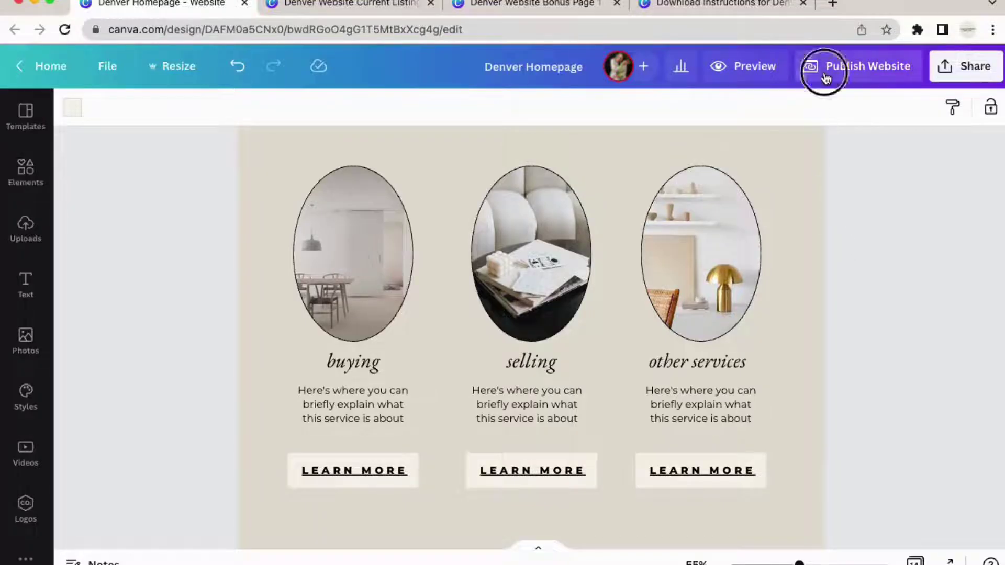
Step: Publish the Denver Homepage as a live website that opens in a new tab
left_click(829, 68)
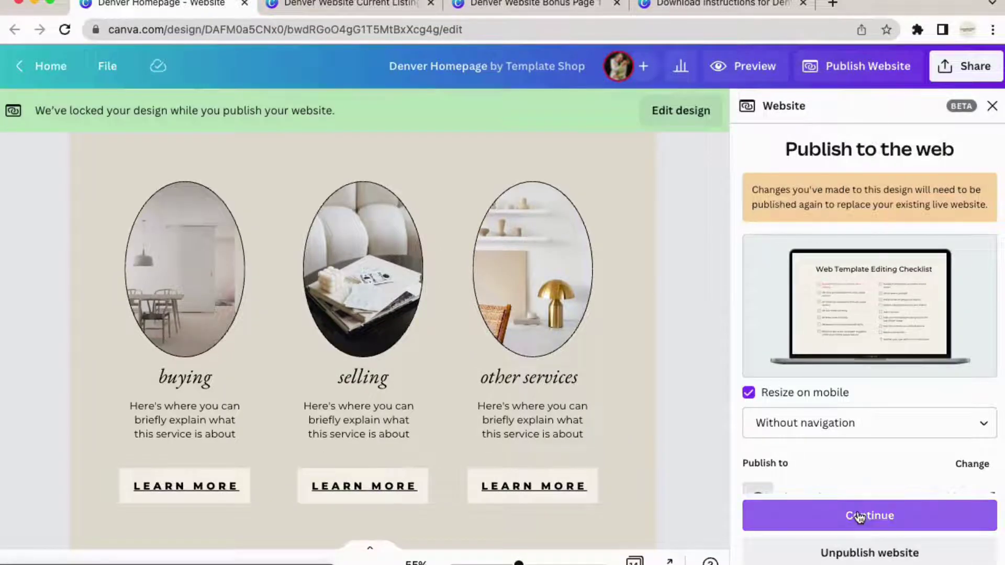
left_click(856, 516)
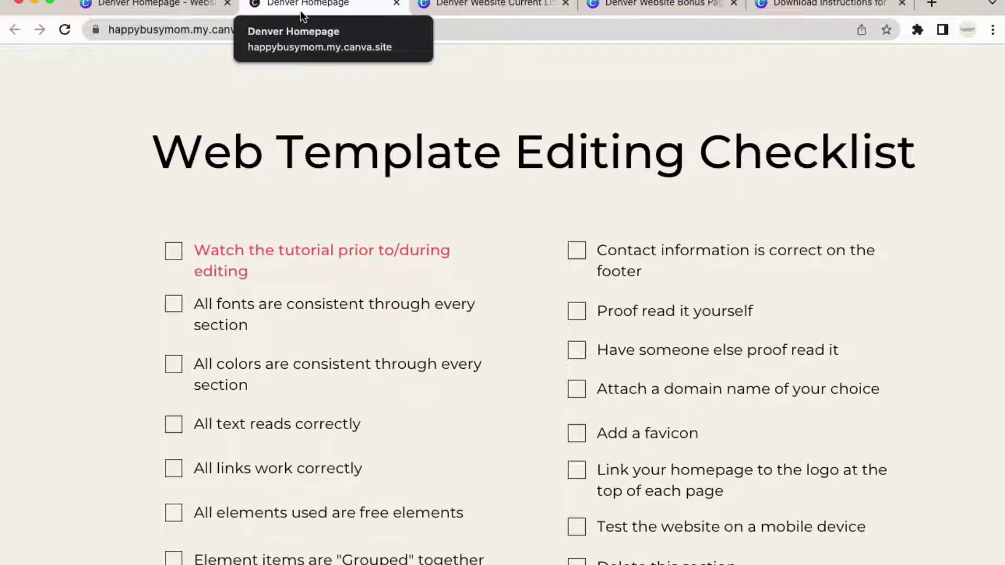
Step: On the live site, follow the buying LEARN MORE link and scroll the buying bonus page
scroll(626, 385, "down", 20)
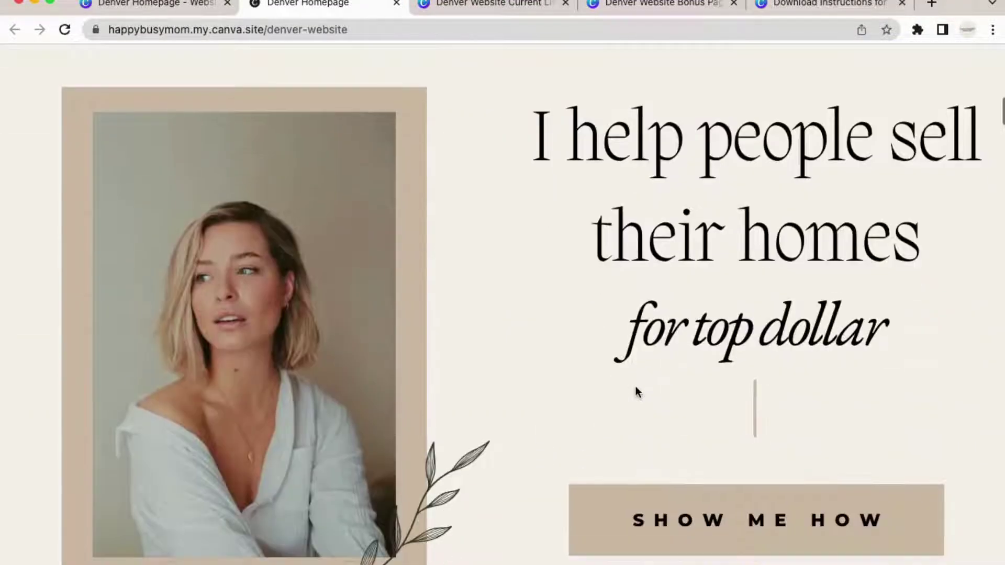
scroll(633, 390, "down", 20)
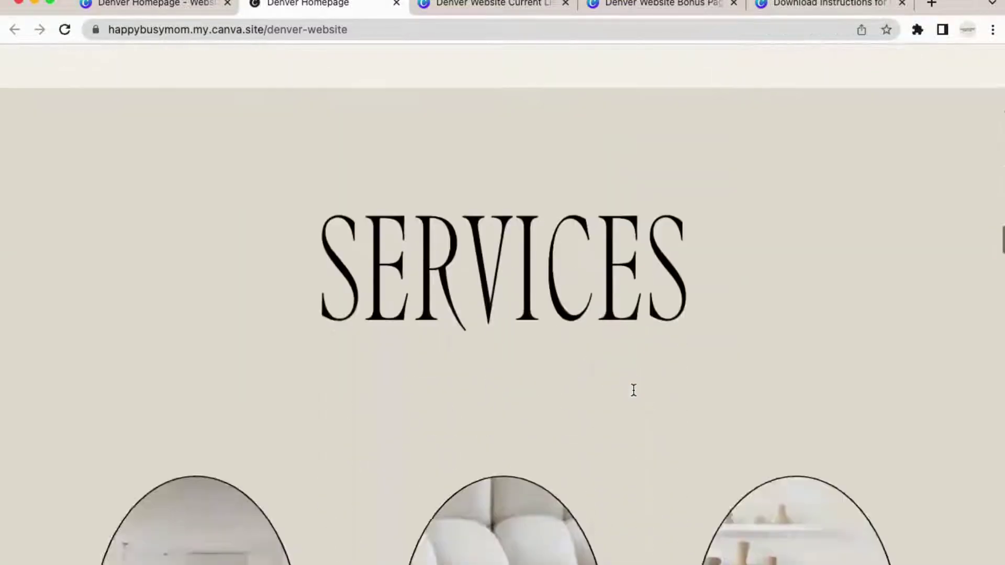
scroll(633, 395, "down", 10)
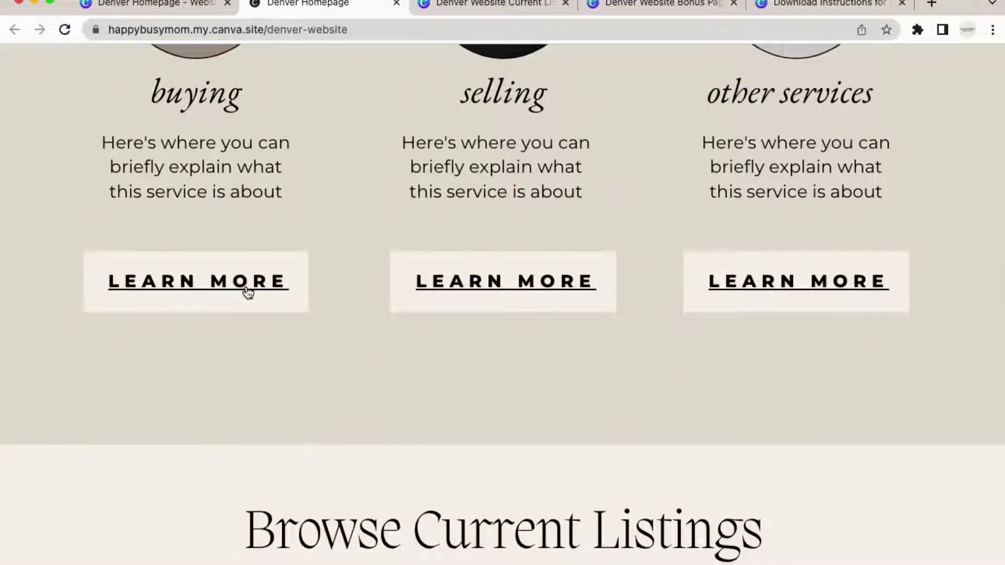
left_click(247, 292)
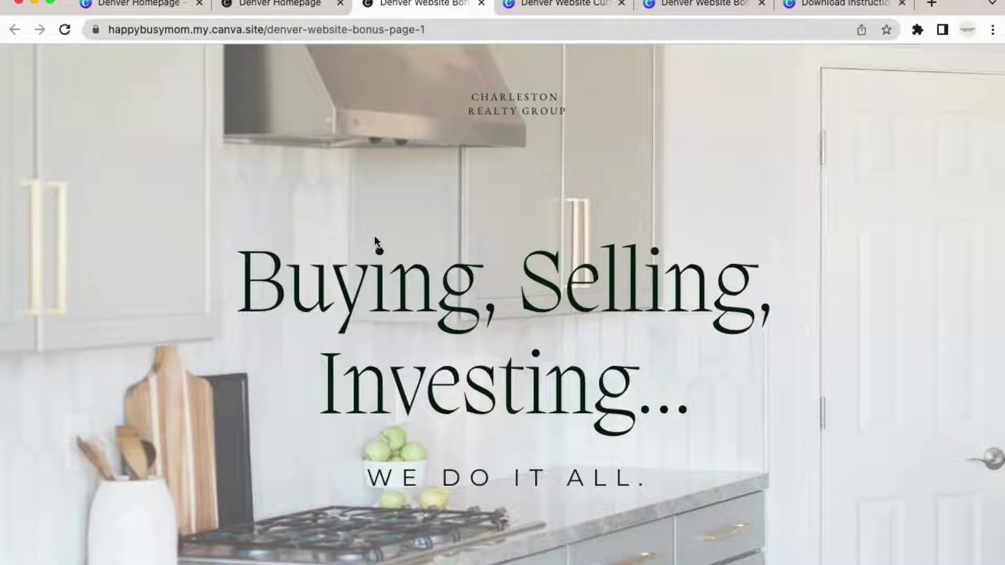
scroll(375, 281, "down", 9)
scroll(376, 294, "down", 10)
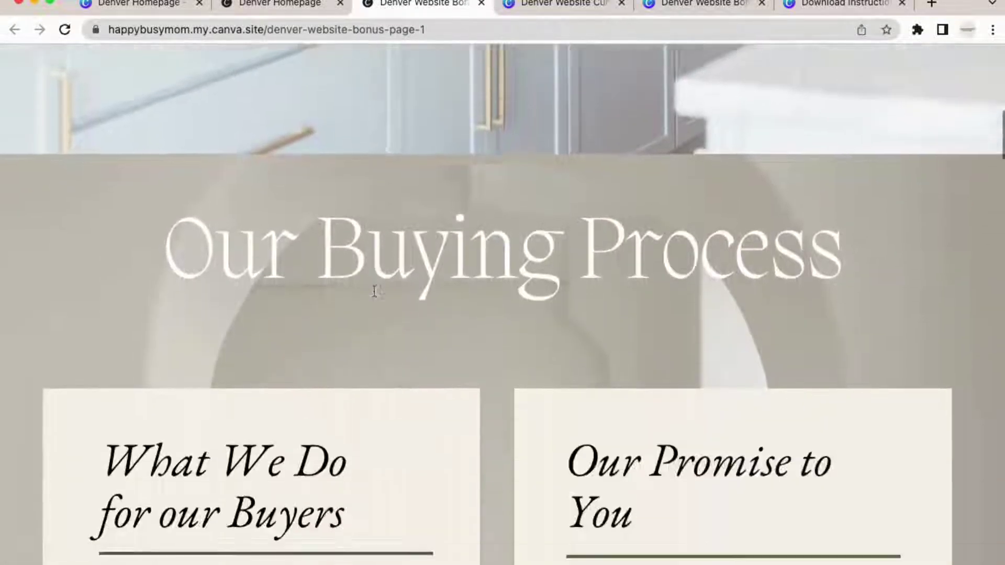
scroll(376, 282, "down", 2)
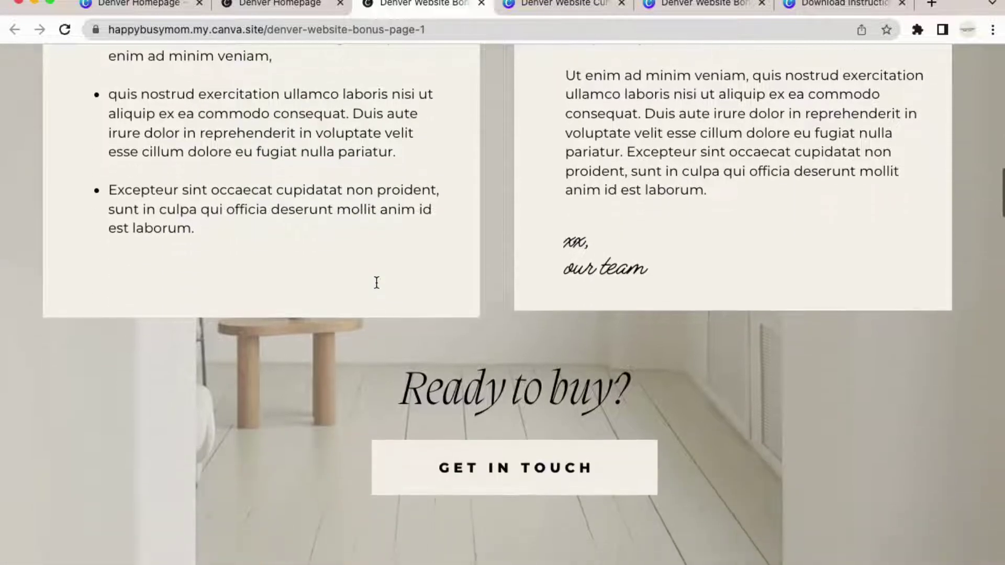
scroll(374, 281, "up", 15)
scroll(374, 277, "up", 2)
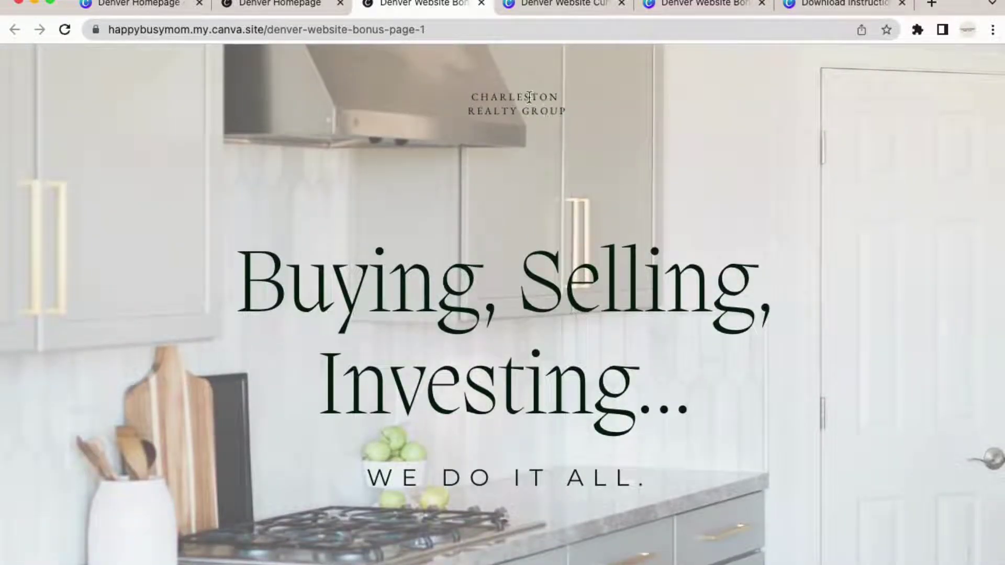
Step: Select the CHARLESTON REALTY GROUP header text on the bonus page and look around it
left_click_drag(469, 96, 575, 123)
scroll(760, 471, "down", 20)
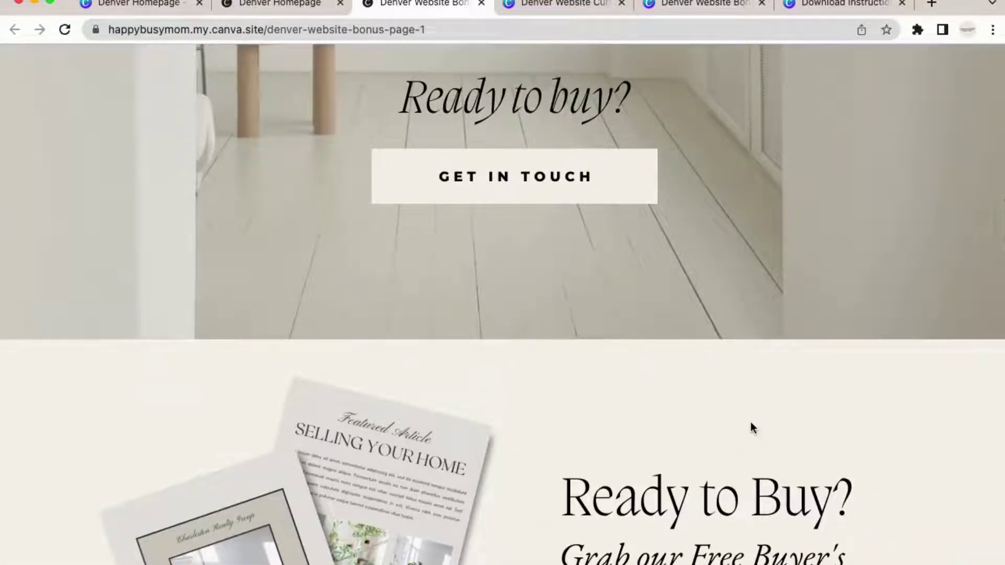
scroll(616, 249, "up", 15)
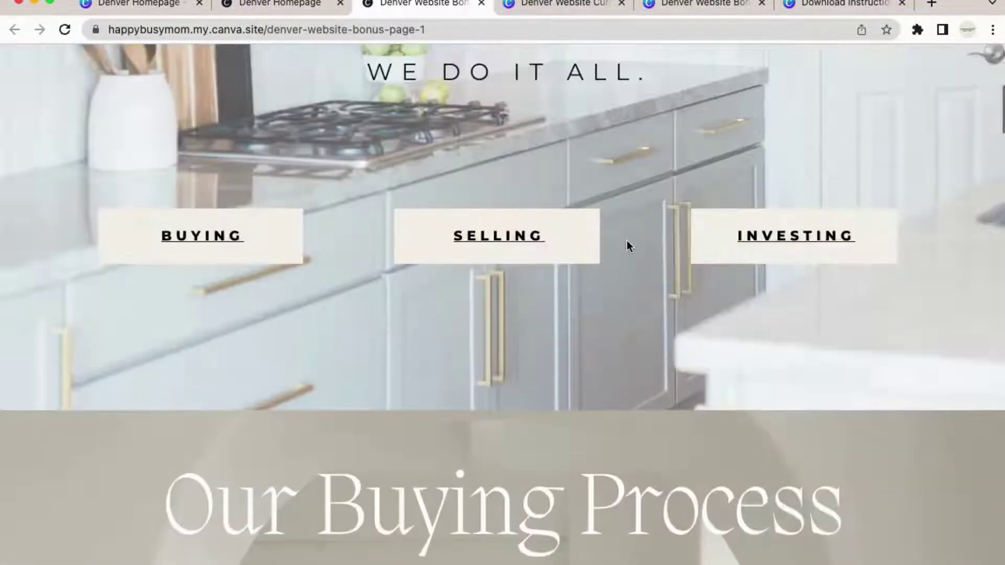
scroll(627, 240, "up", 5)
scroll(630, 247, "down", 5)
scroll(622, 263, "up", 2)
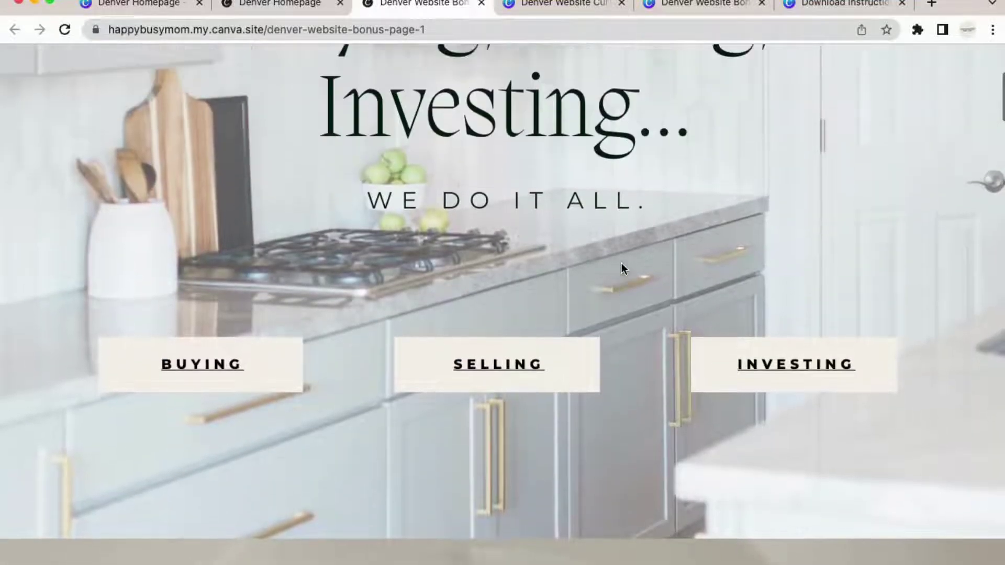
scroll(621, 263, "up", 5)
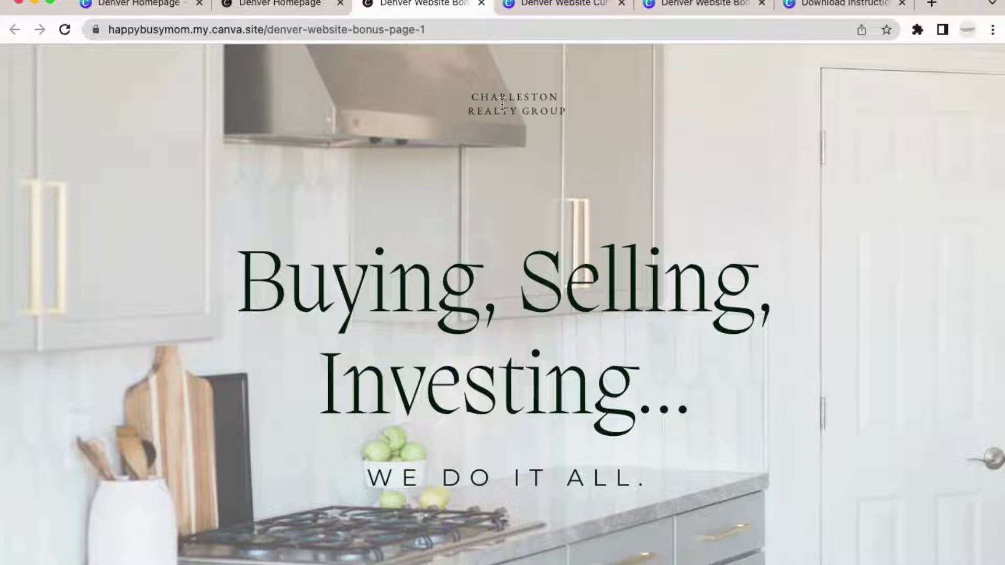
Step: Return to the live Denver Homepage tab showing the 'I help people sell their homes for top dollar' hero
left_click(286, 6)
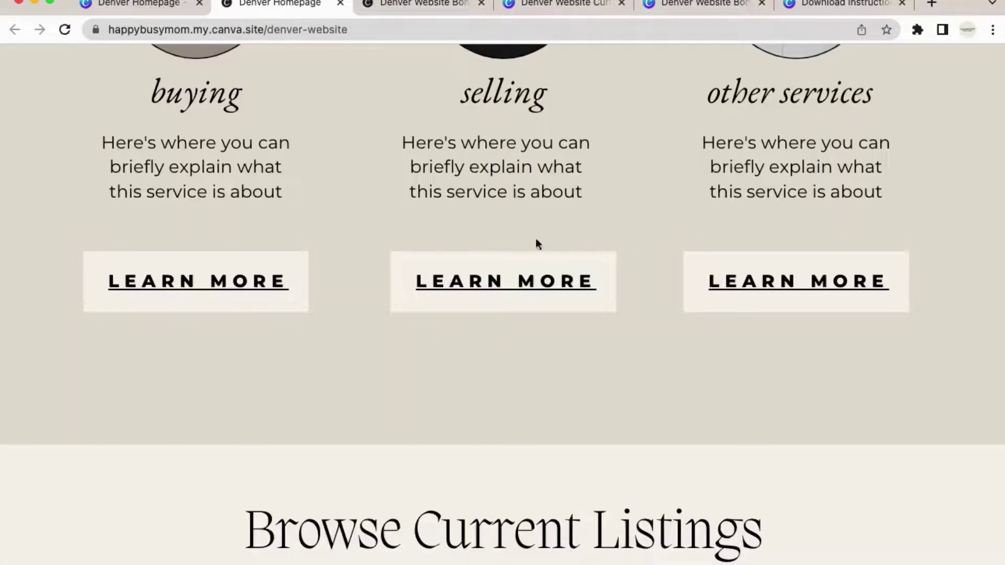
scroll(602, 309, "up", 10)
scroll(621, 316, "up", 15)
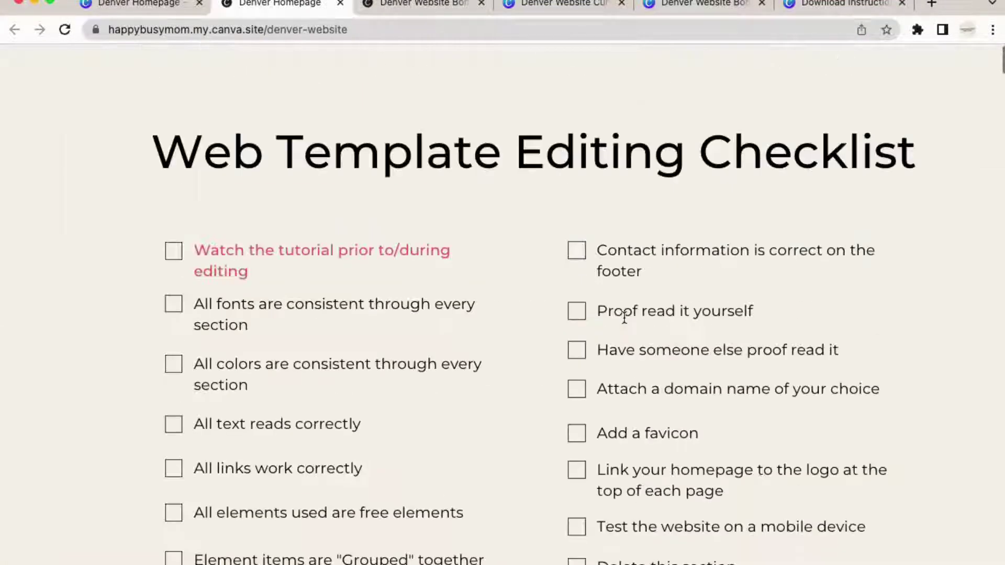
scroll(626, 316, "down", 8)
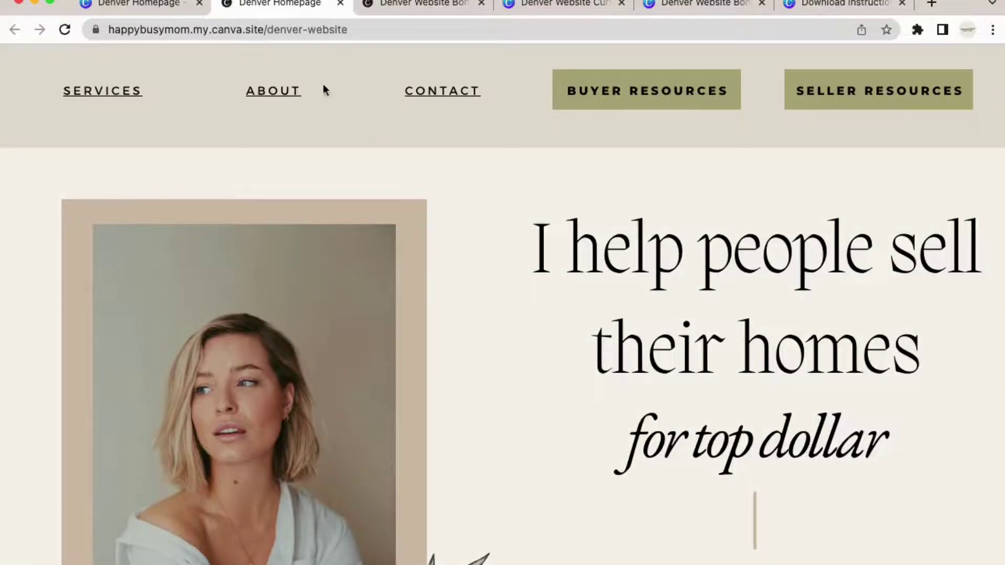
Step: In the Canva tab, dismiss the 'Your website is now live' notice and resume editing the design
left_click(120, 10)
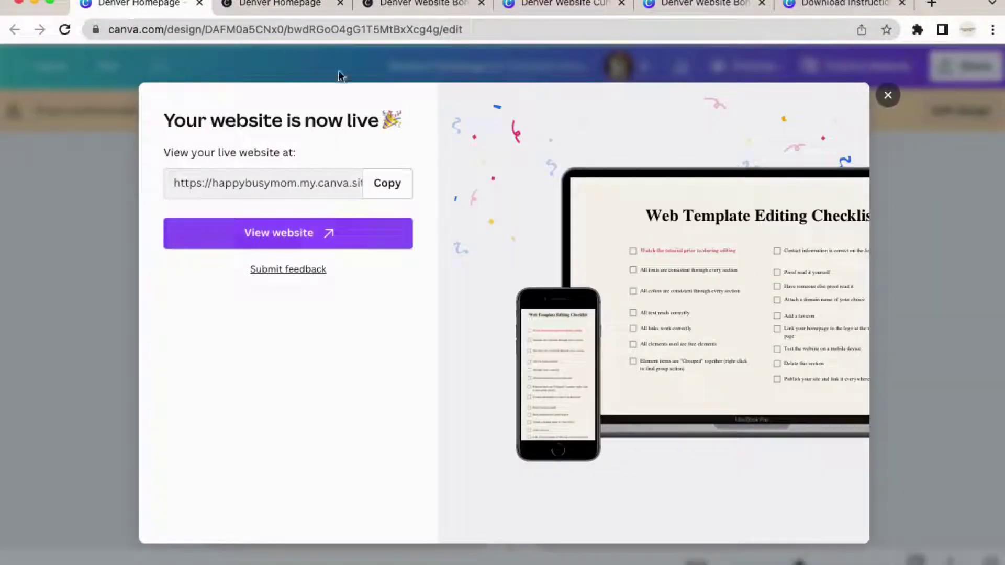
left_click(888, 96)
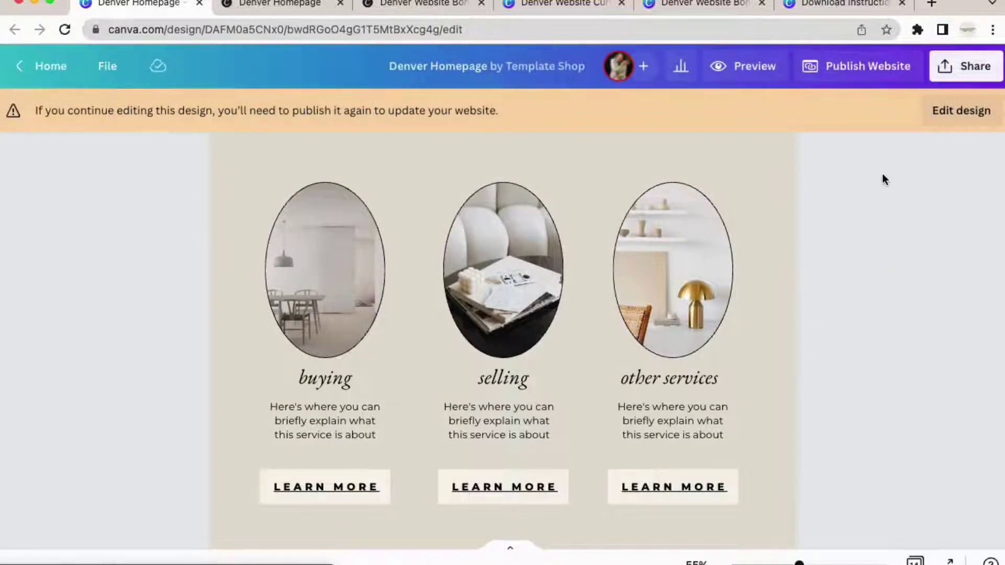
left_click(958, 109)
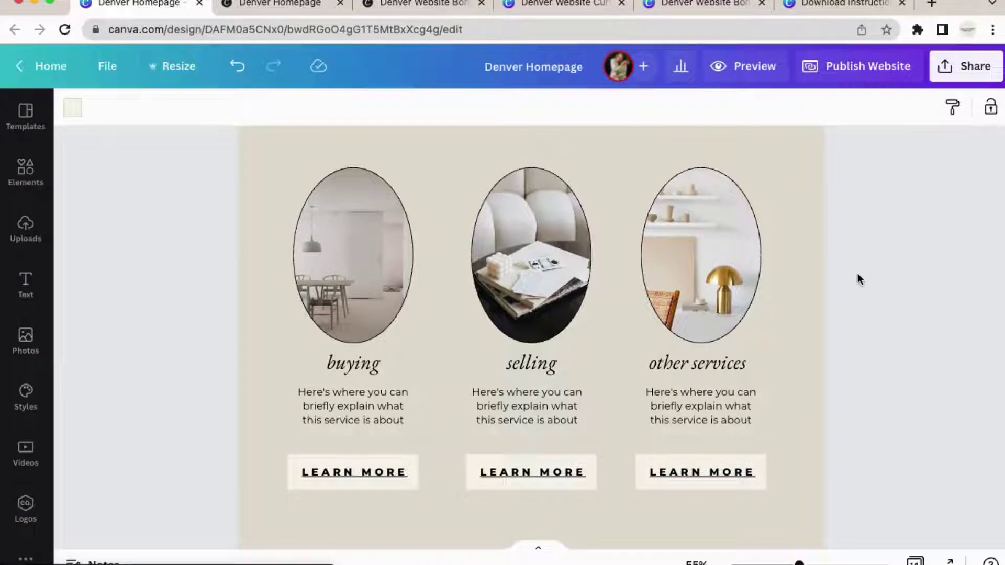
scroll(857, 273, "up", 15)
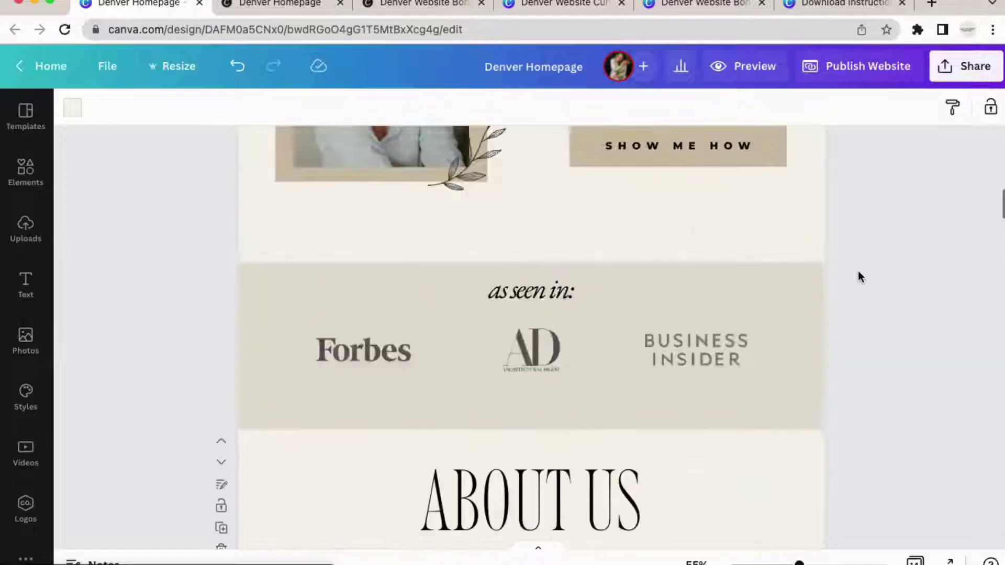
scroll(858, 276, "up", 10)
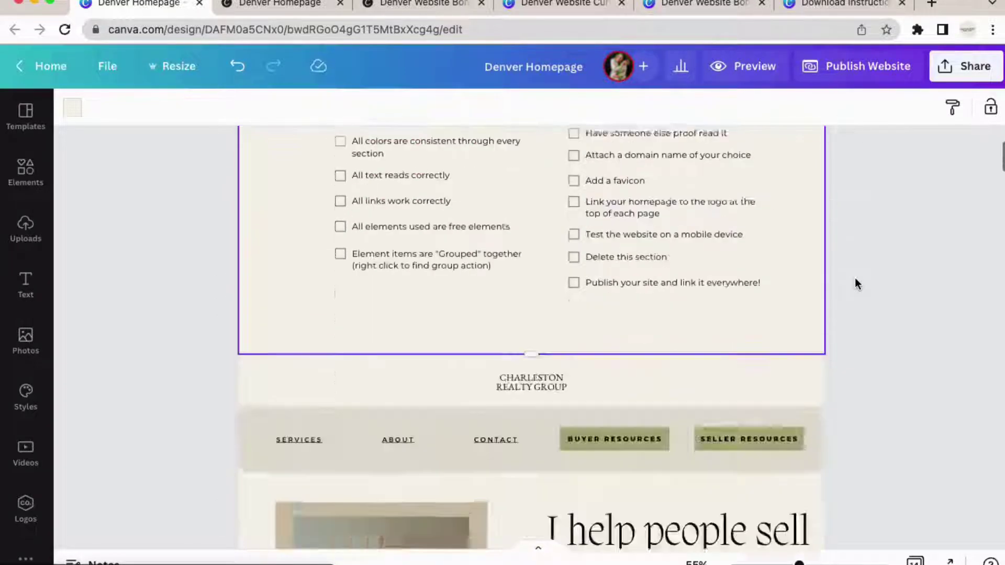
Step: Scroll through the design's pages, where the ideal customer's problem section is still present
scroll(855, 280, "down", 15)
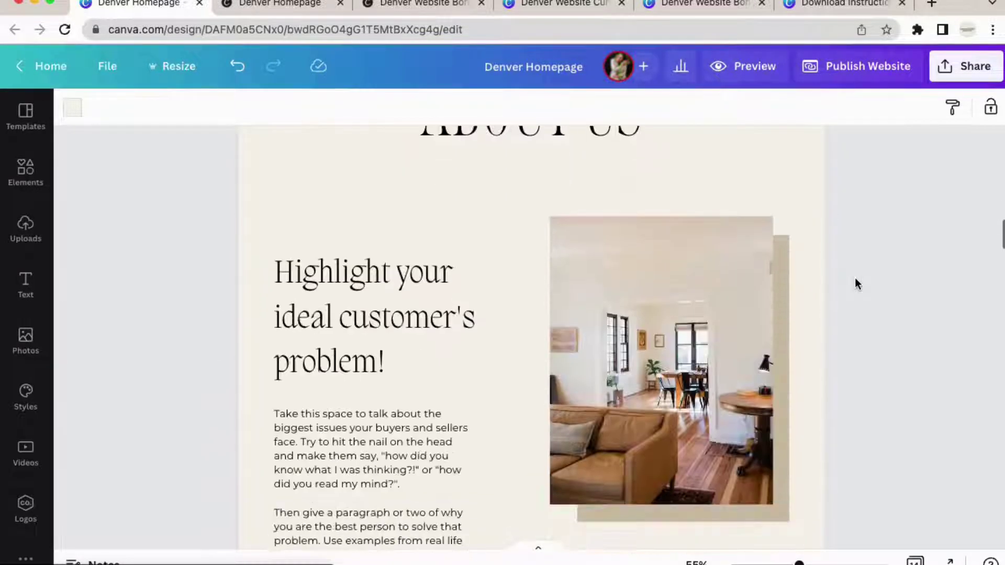
scroll(855, 280, "down", 10)
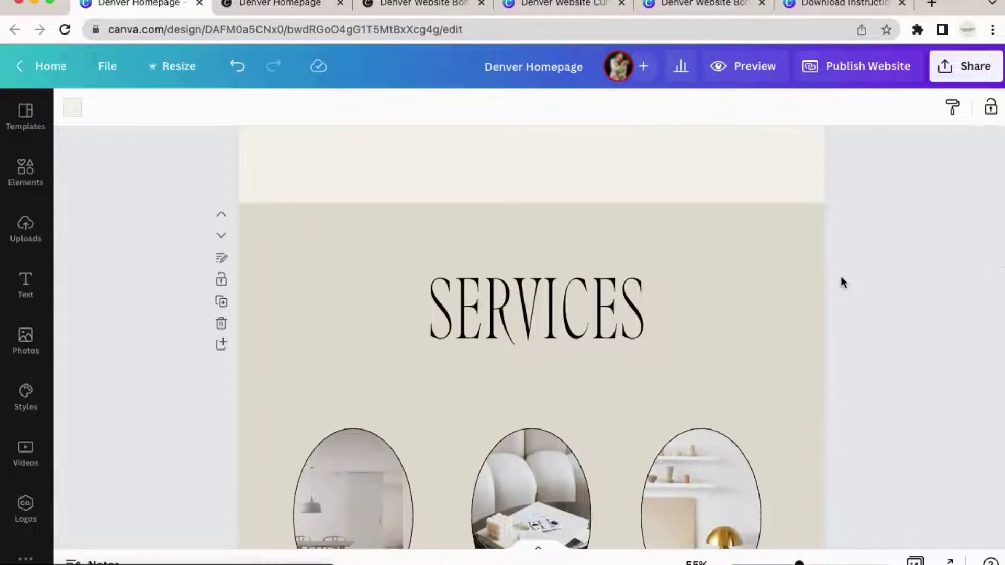
scroll(843, 283, "down", 6)
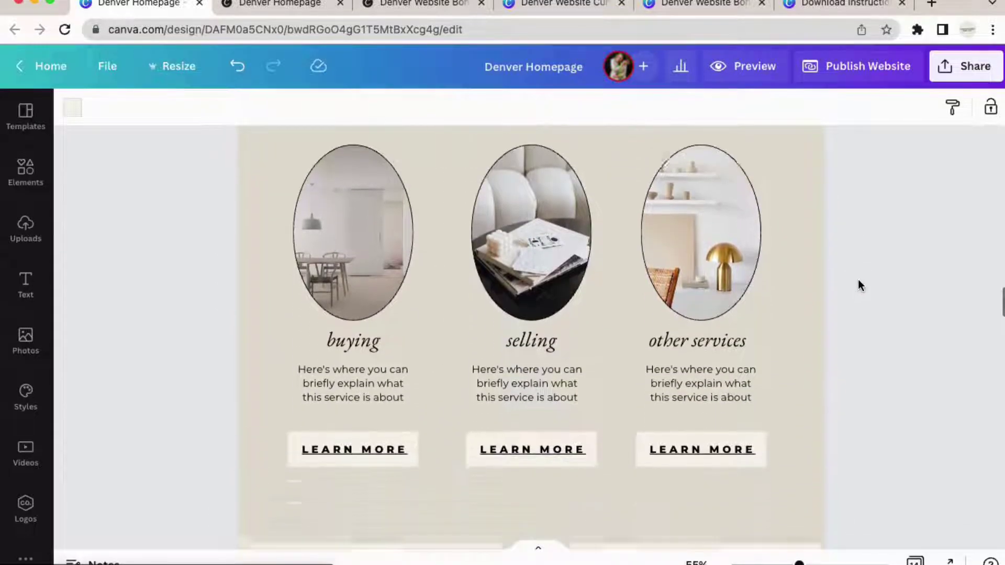
scroll(859, 281, "down", 4)
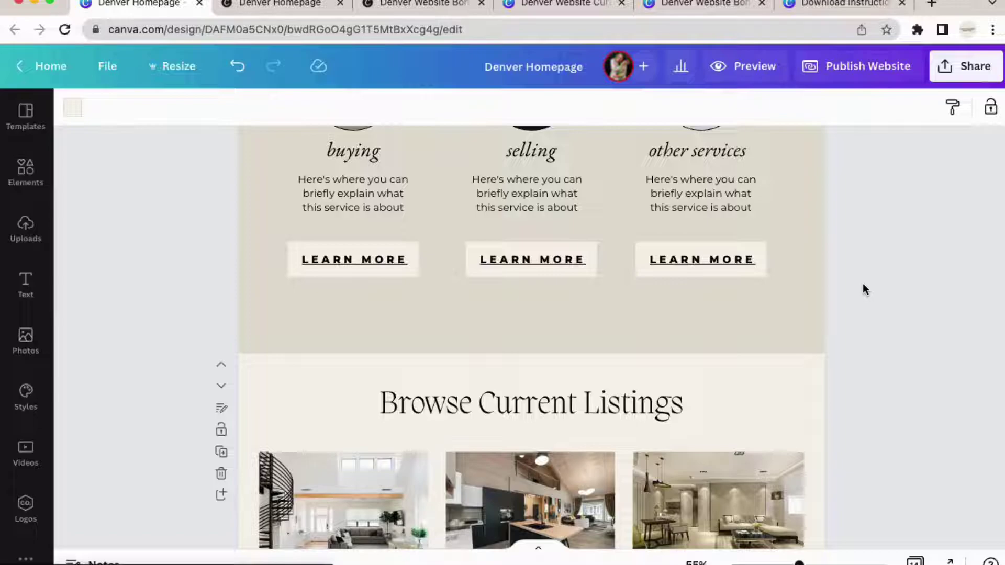
scroll(871, 285, "down", 3)
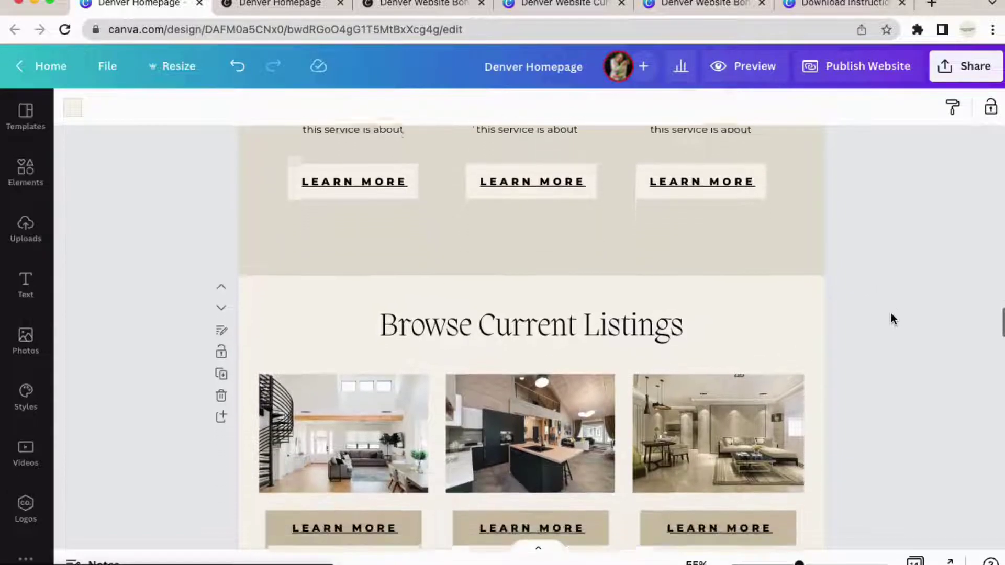
scroll(908, 315, "down", 1)
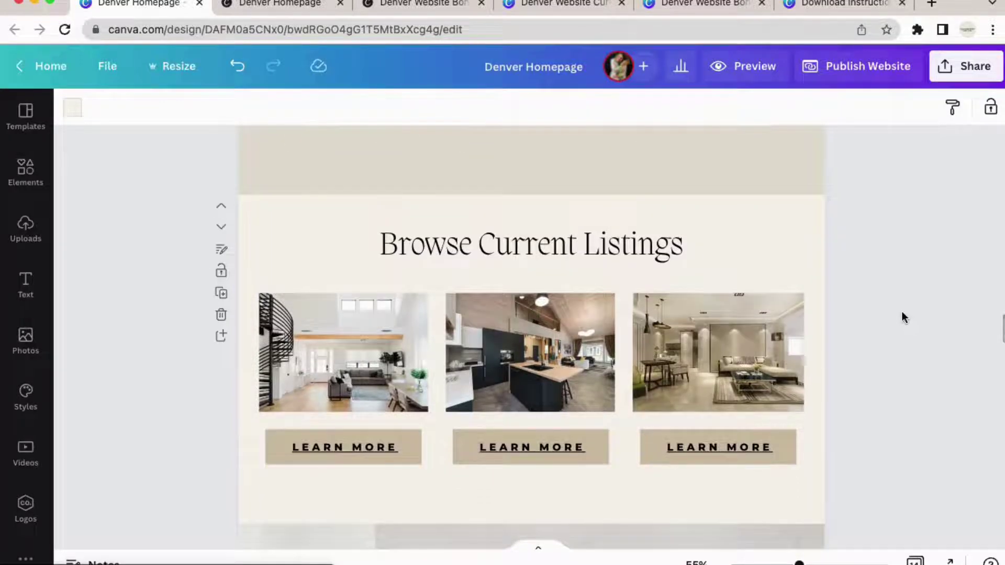
scroll(900, 313, "down", 12)
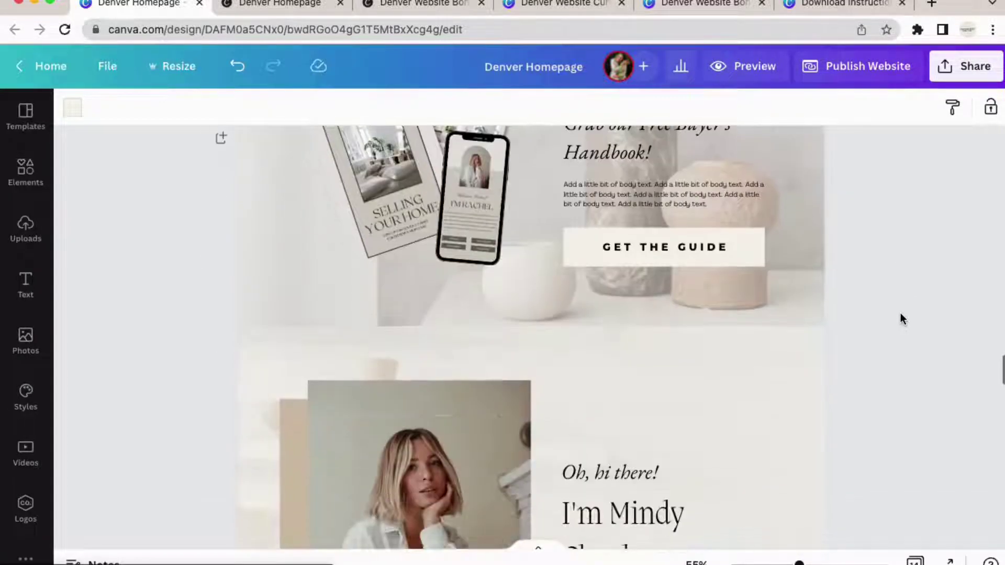
scroll(900, 313, "up", 1)
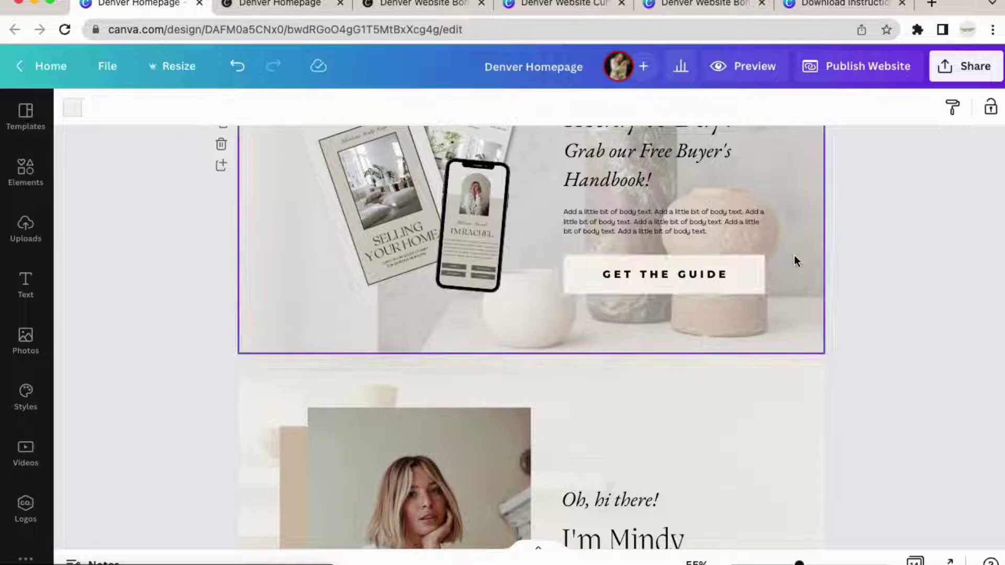
scroll(793, 266, "up", 3)
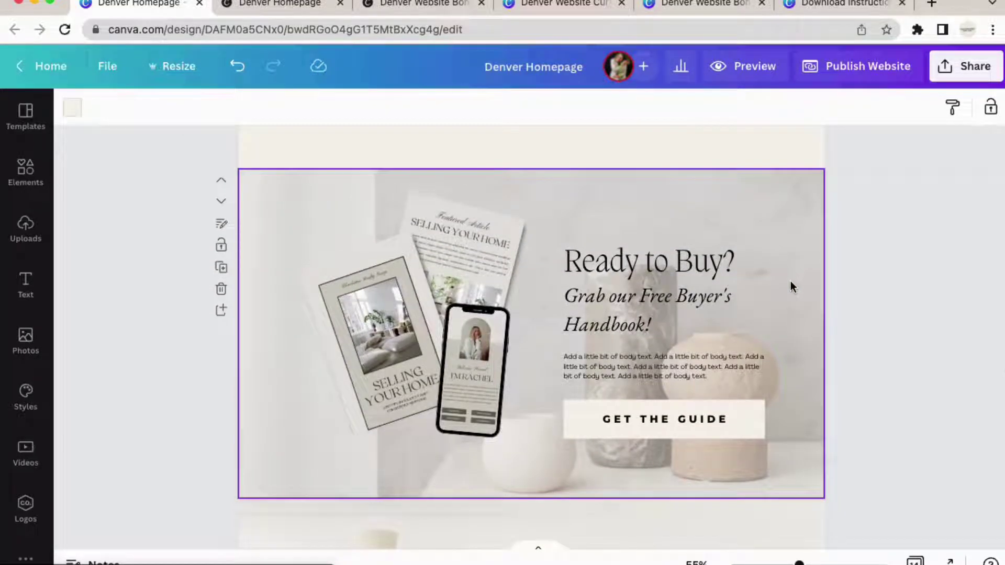
scroll(791, 281, "up", 6)
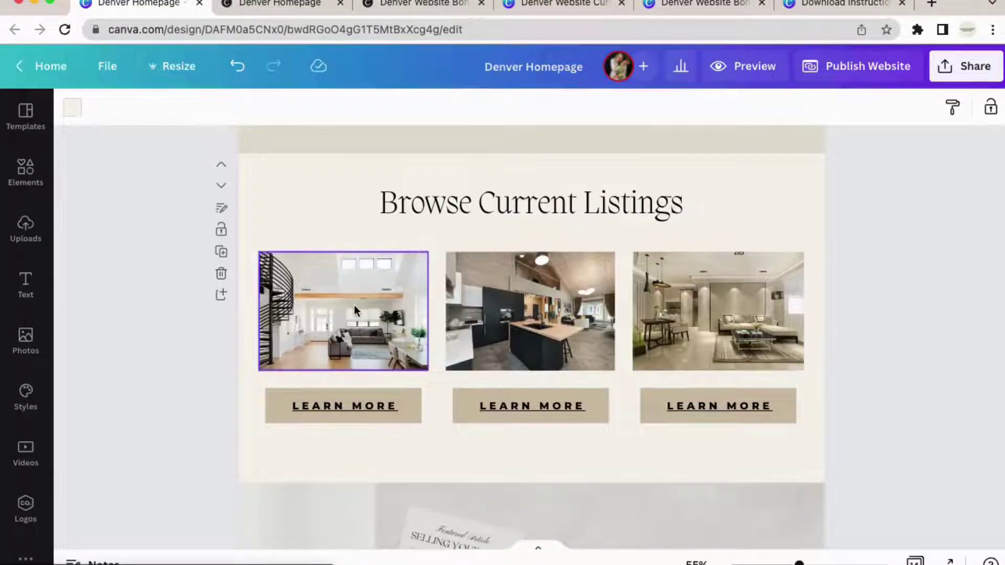
scroll(834, 270, "up", 6)
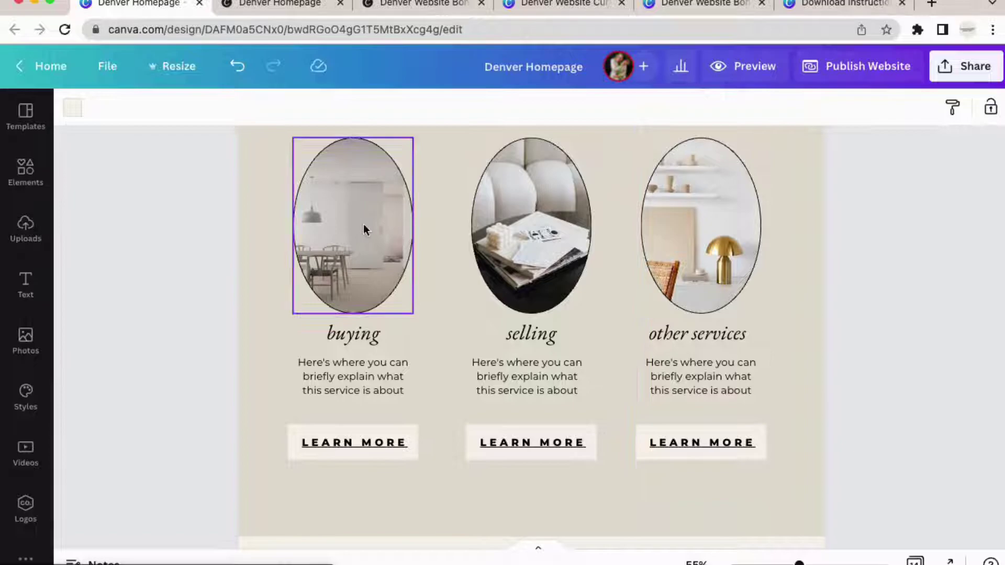
scroll(839, 267, "up", 1)
scroll(840, 268, "up", 18)
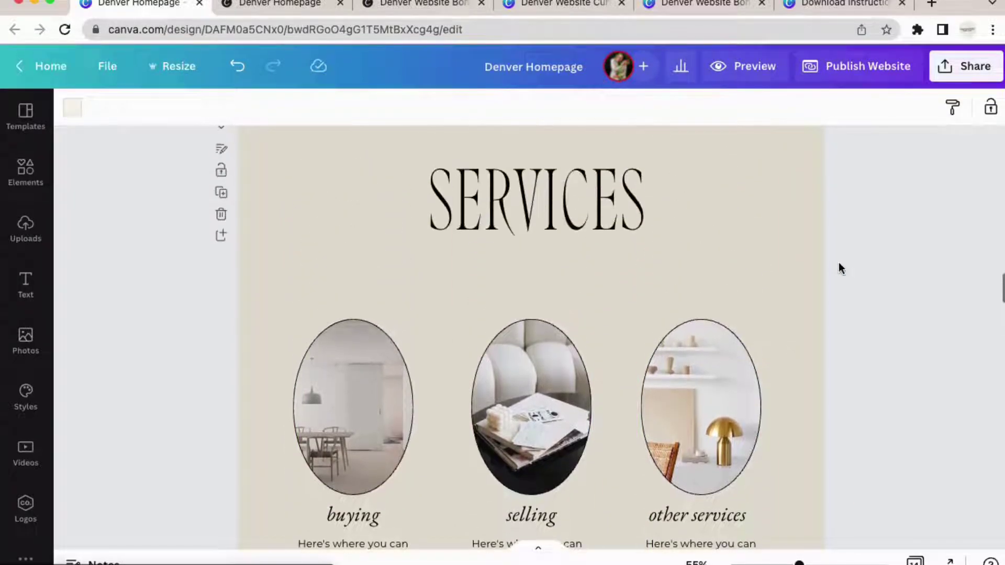
scroll(834, 266, "down", 5)
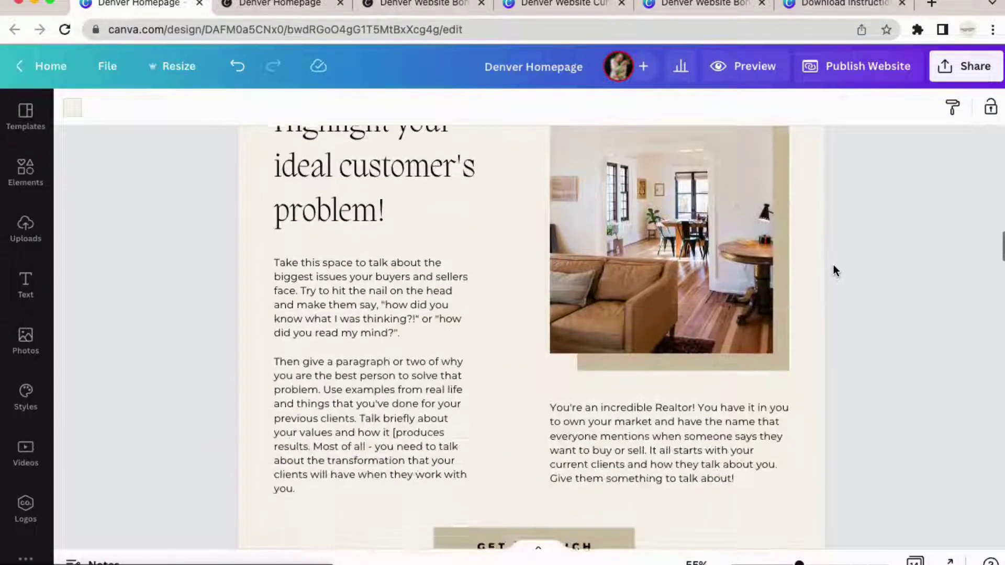
scroll(817, 245, "up", 1)
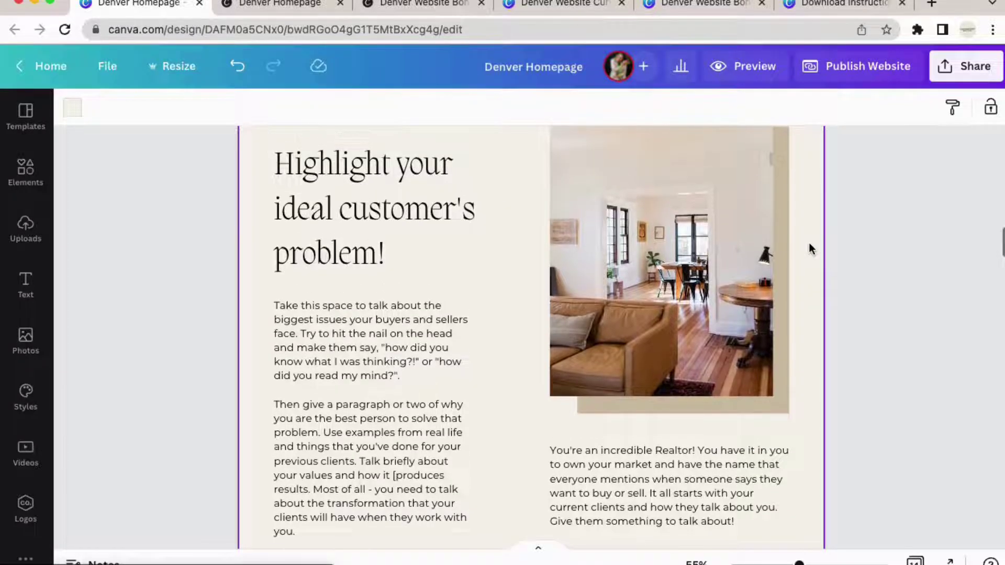
scroll(617, 285, "up", 1)
Step: Select the About Us living-room photo and browse the Magic recommendations in Photos
left_click(607, 283)
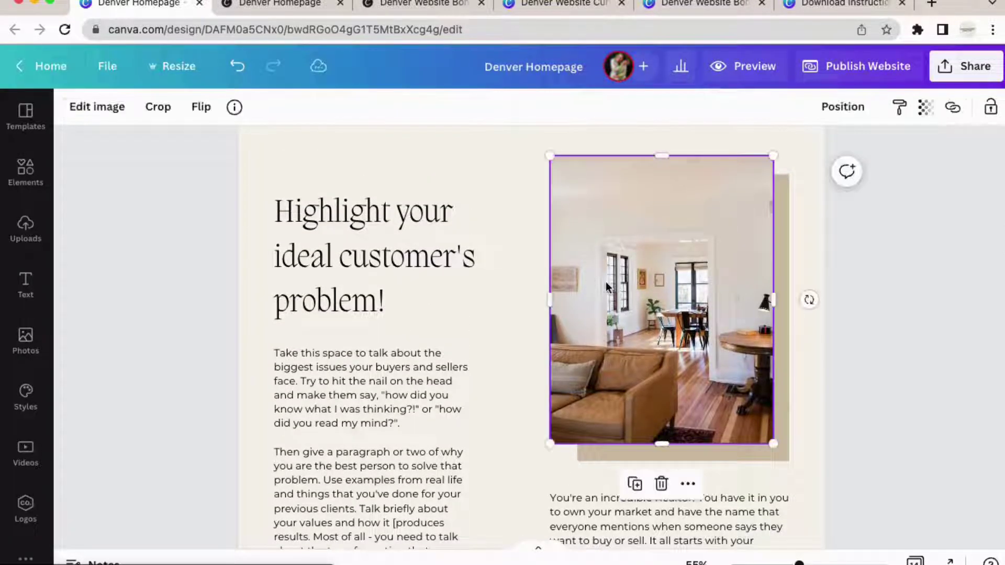
left_click(29, 336)
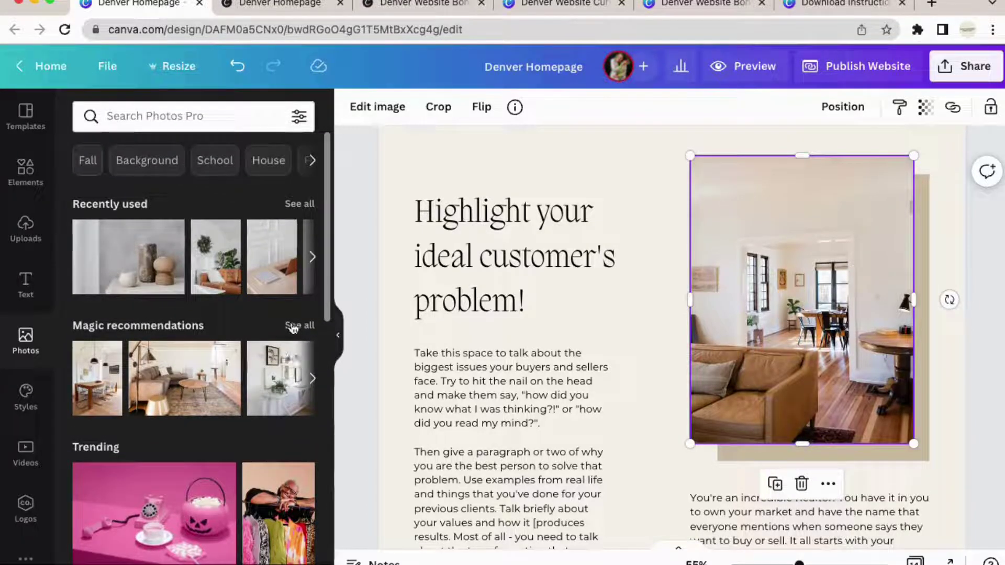
left_click(293, 327)
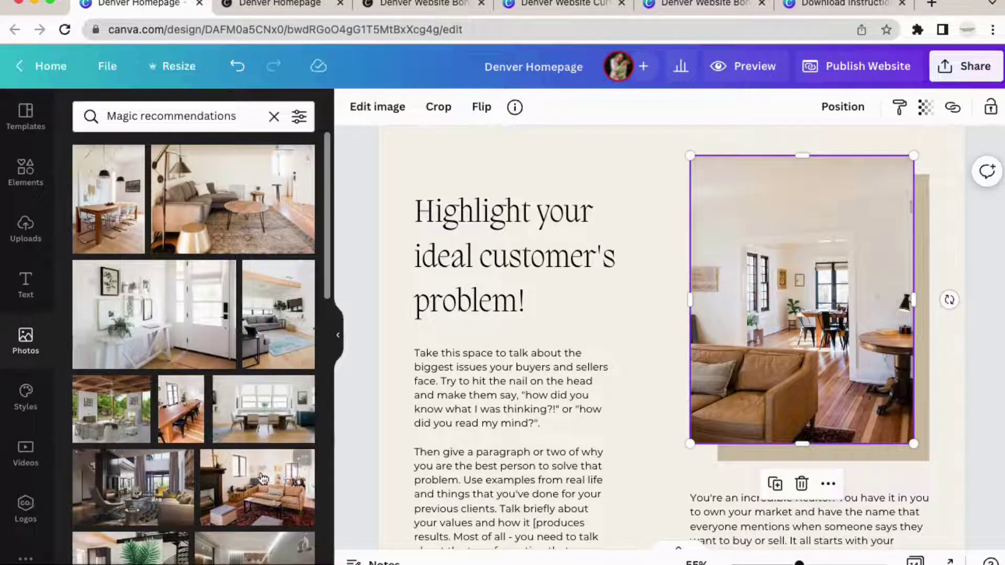
scroll(132, 230, "down", 5)
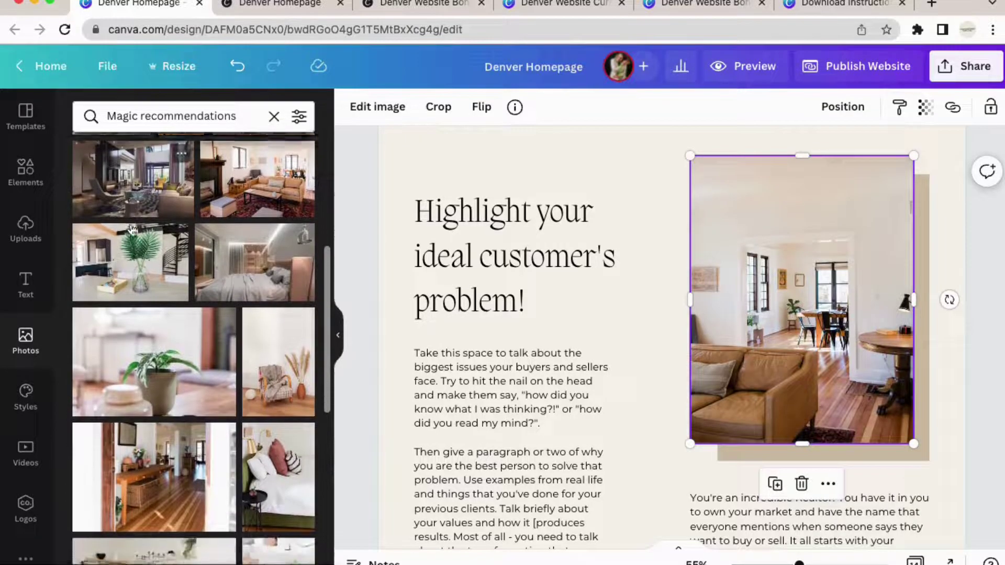
scroll(133, 230, "down", 10)
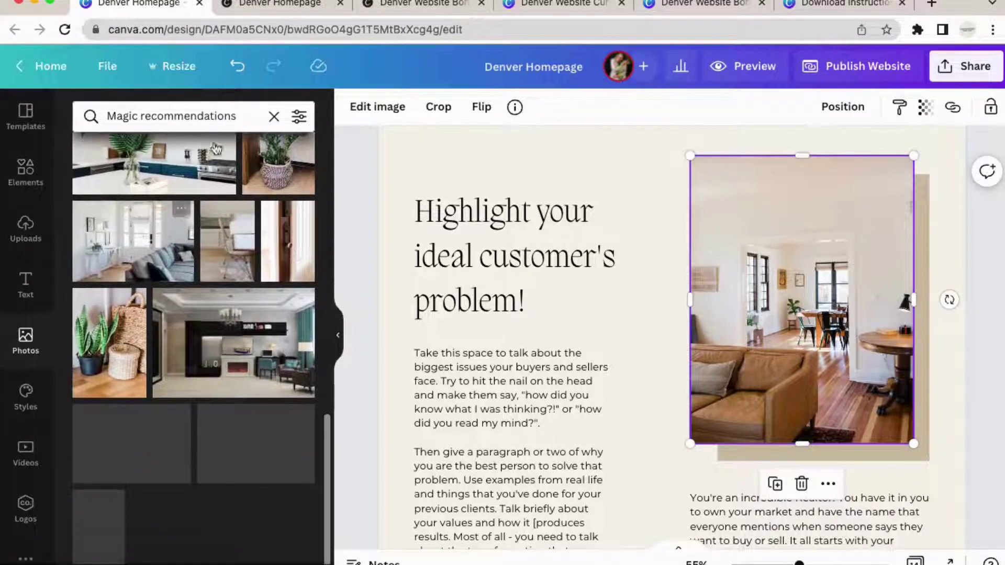
left_click(274, 116)
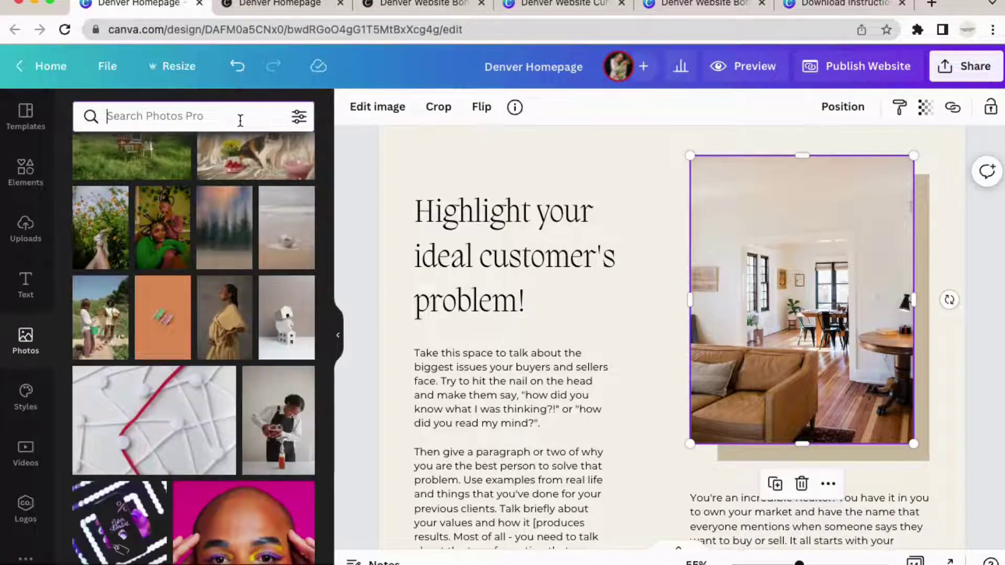
Step: Search the photo library for 'modern furniture'
left_click(236, 124)
type("m")
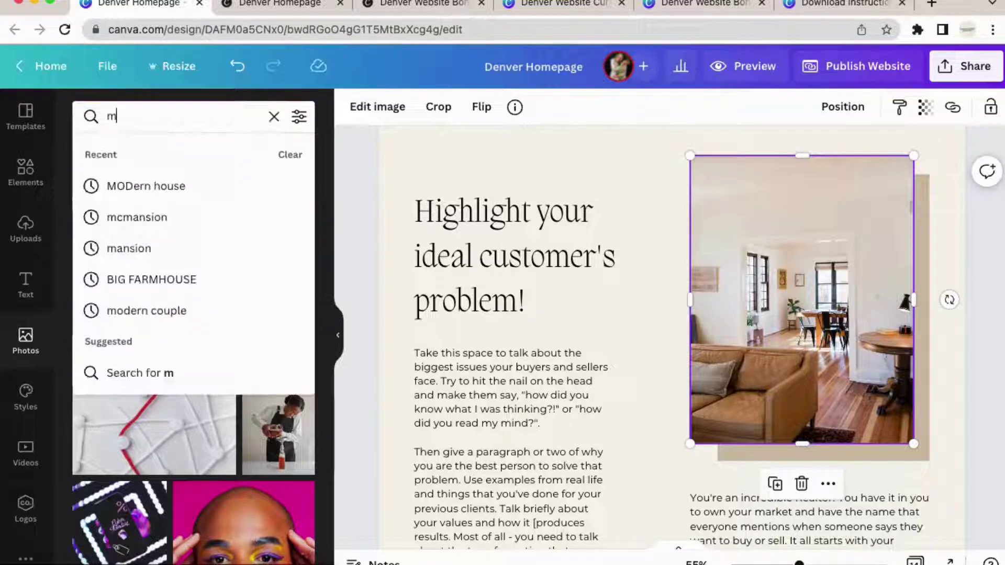
type("odern hou")
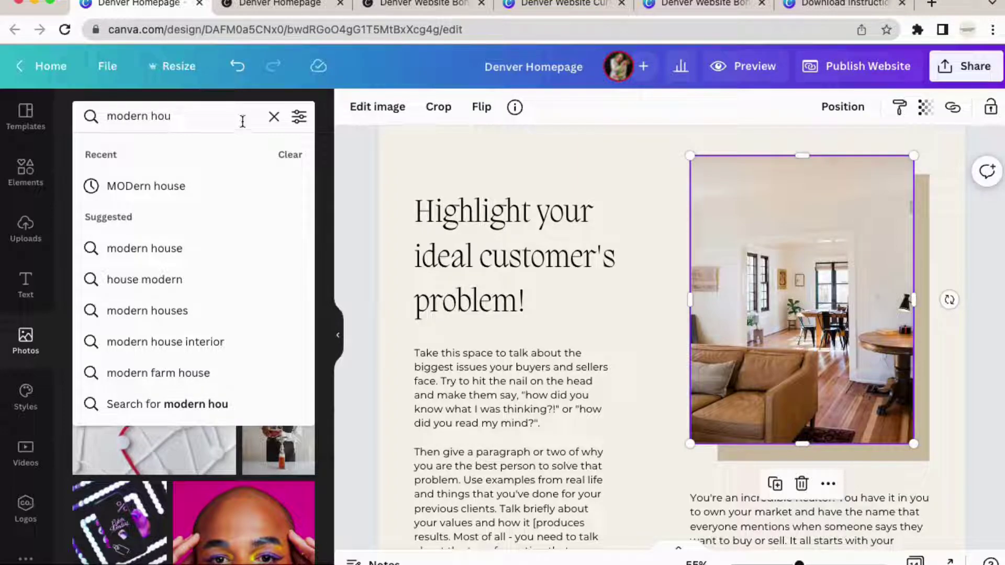
key("BackSpace")
key("BackSpace")
type("furt")
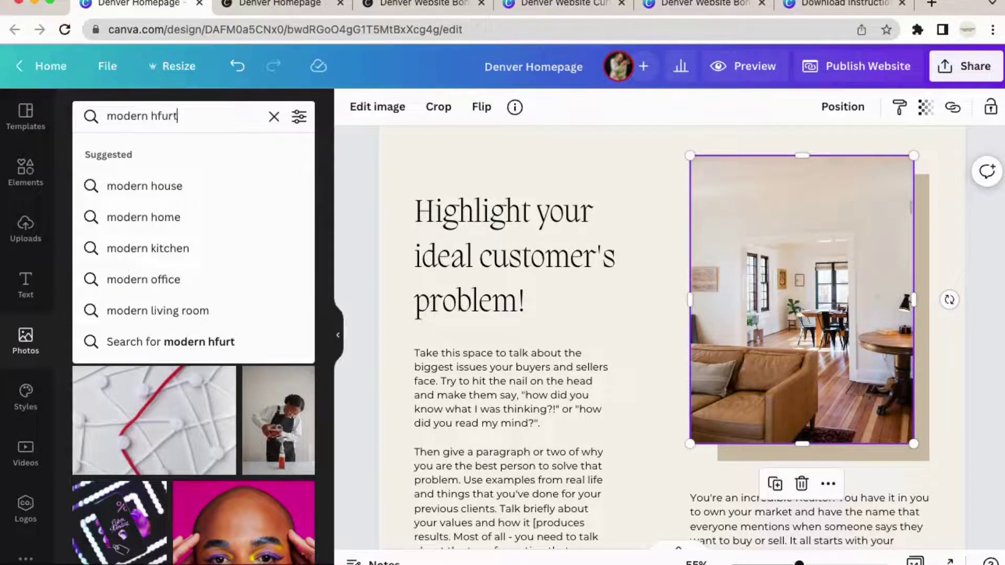
key("BackSpace")
key("BackSpace")
type("furntirue")
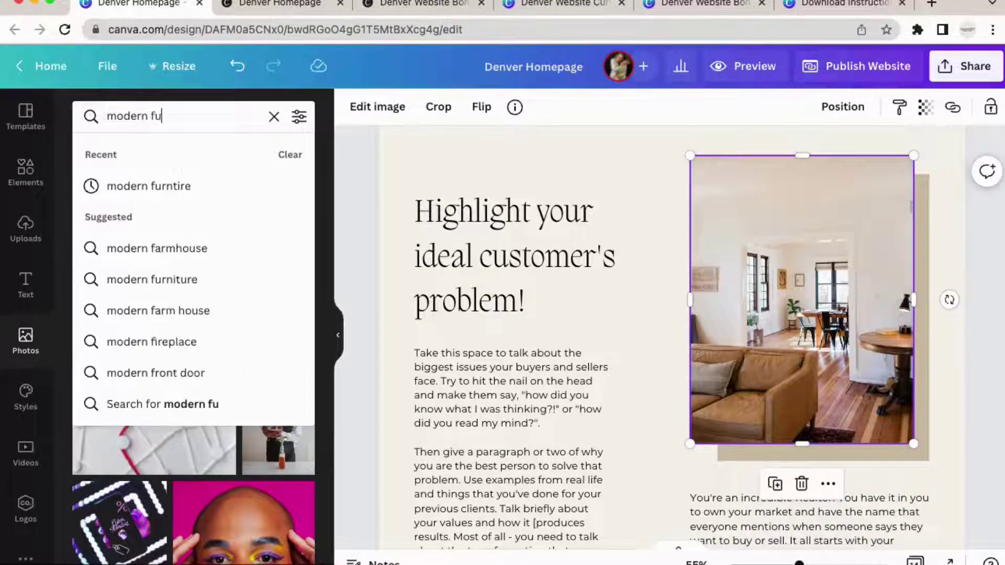
key("BackSpace")
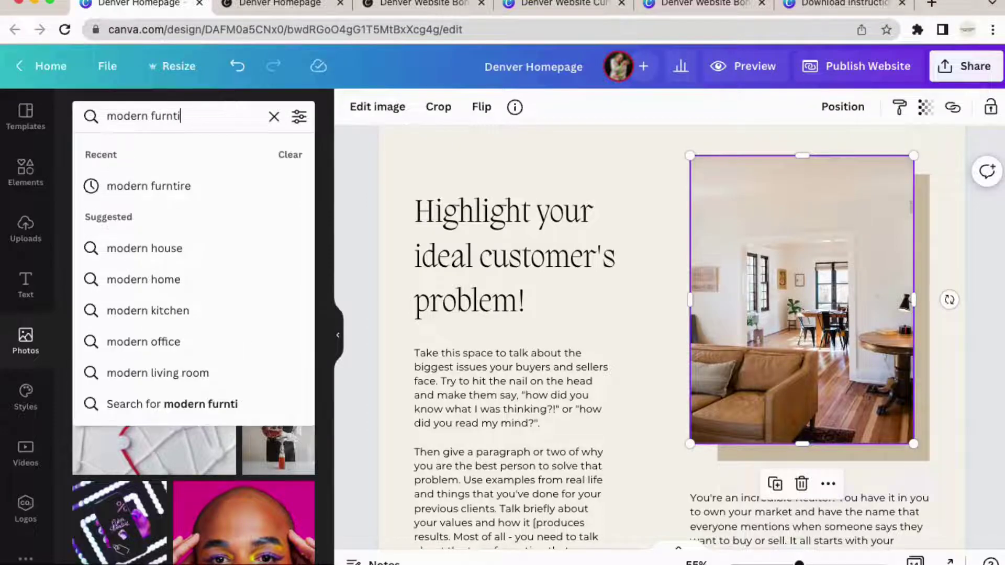
key("BackSpace")
type("iture")
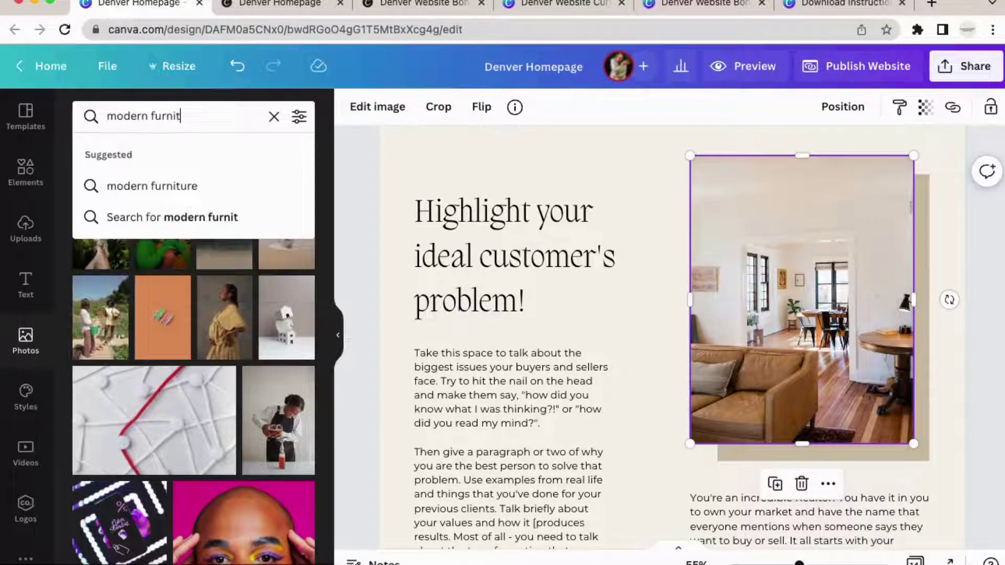
key("Return")
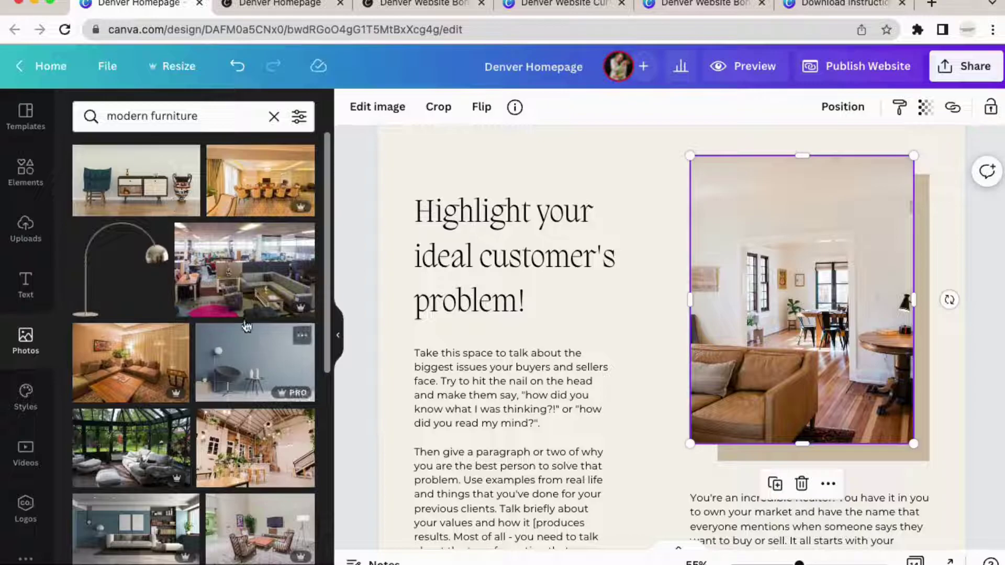
Step: Filter the modern furniture results to Free photos only and scroll through them
left_click(301, 116)
scroll(161, 348, "down", 3)
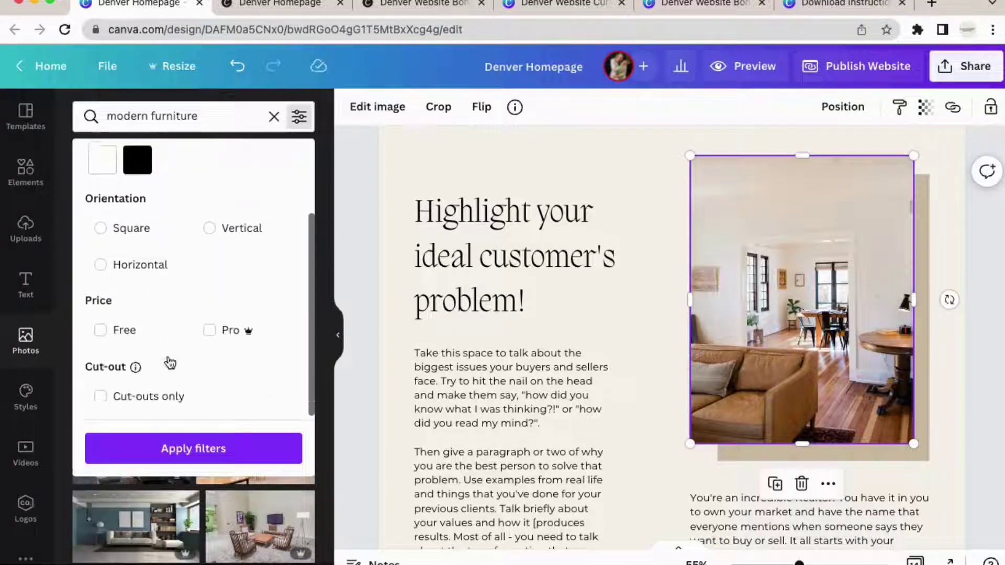
left_click(135, 330)
left_click(213, 448)
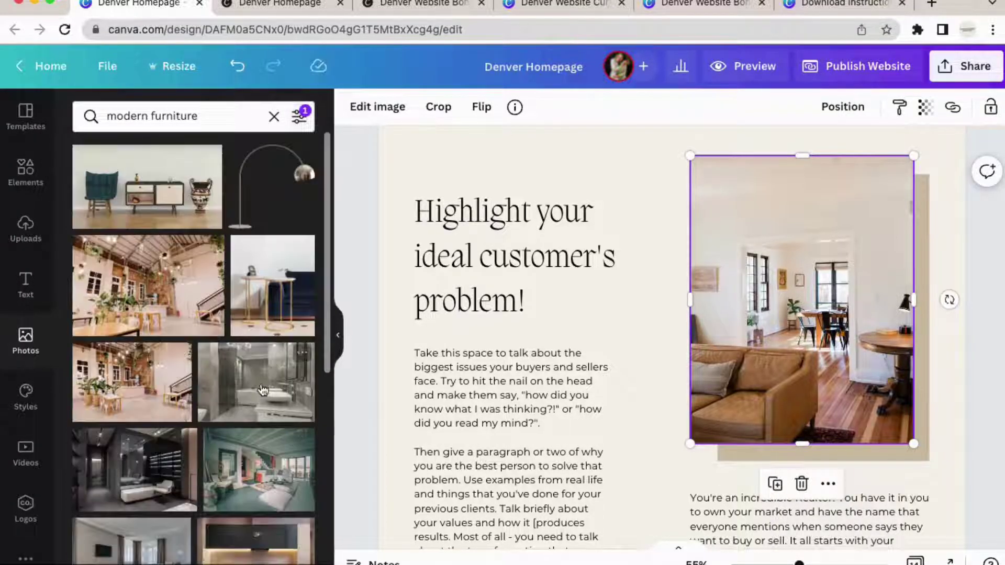
scroll(259, 371, "down", 1)
scroll(258, 371, "down", 10)
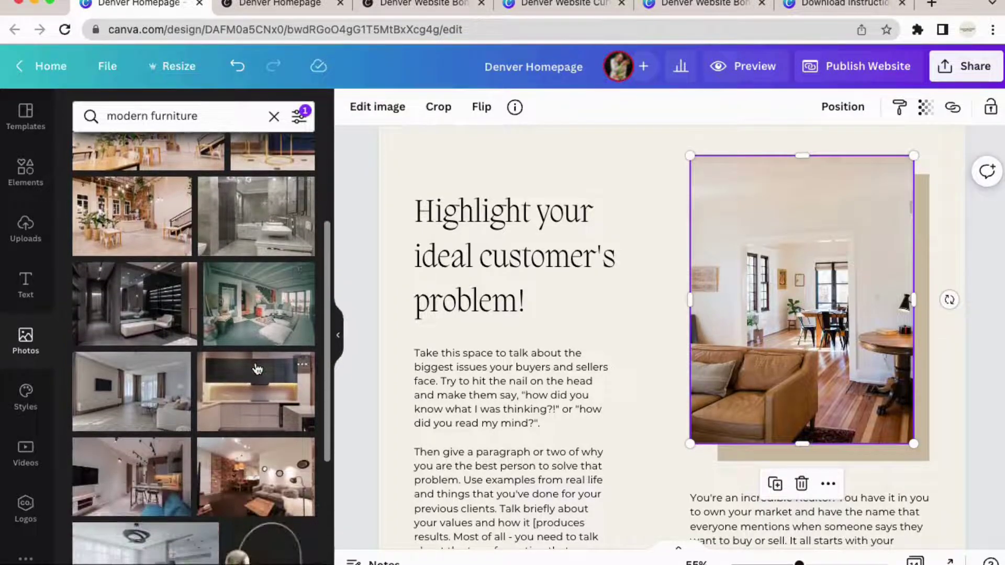
scroll(254, 360, "down", 3)
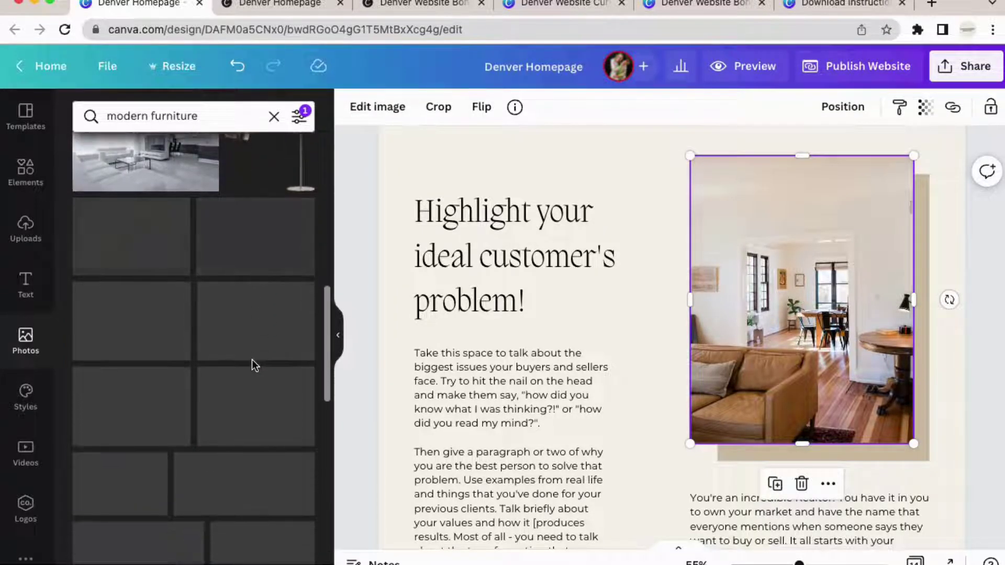
scroll(249, 347, "down", 5)
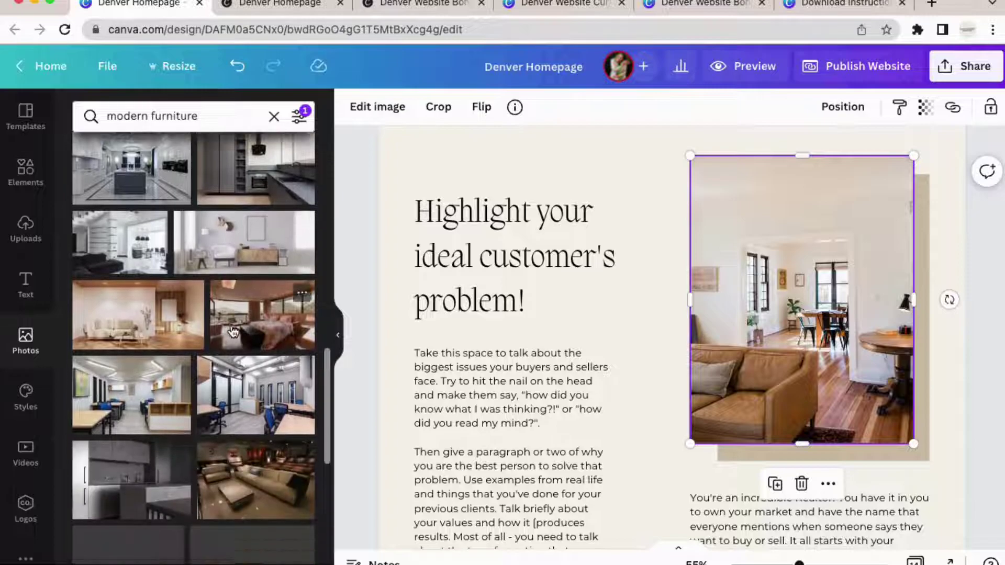
scroll(203, 211, "down", 4)
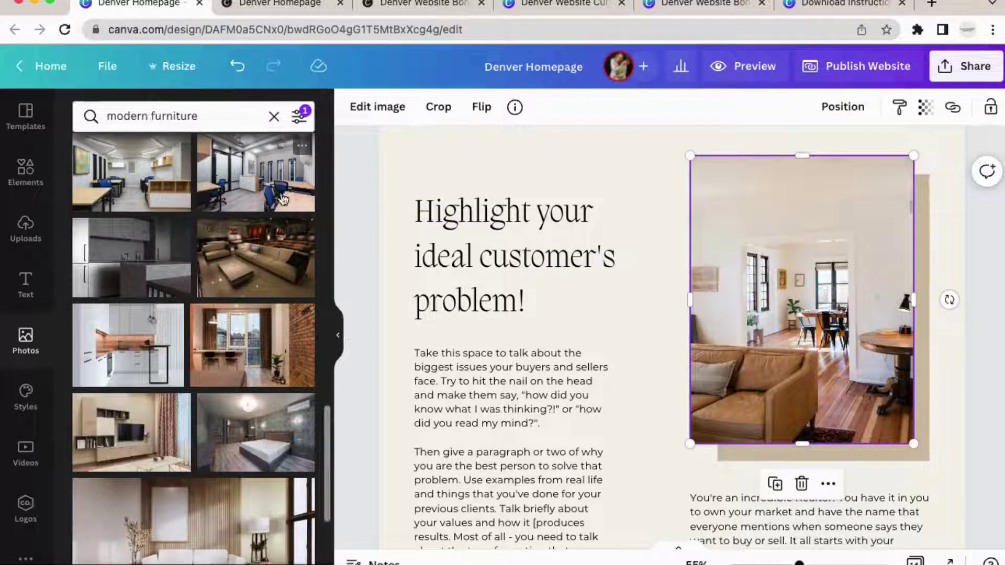
Step: Clear the 'modern furniture' search and deselect the room photo on the page
left_click(273, 116)
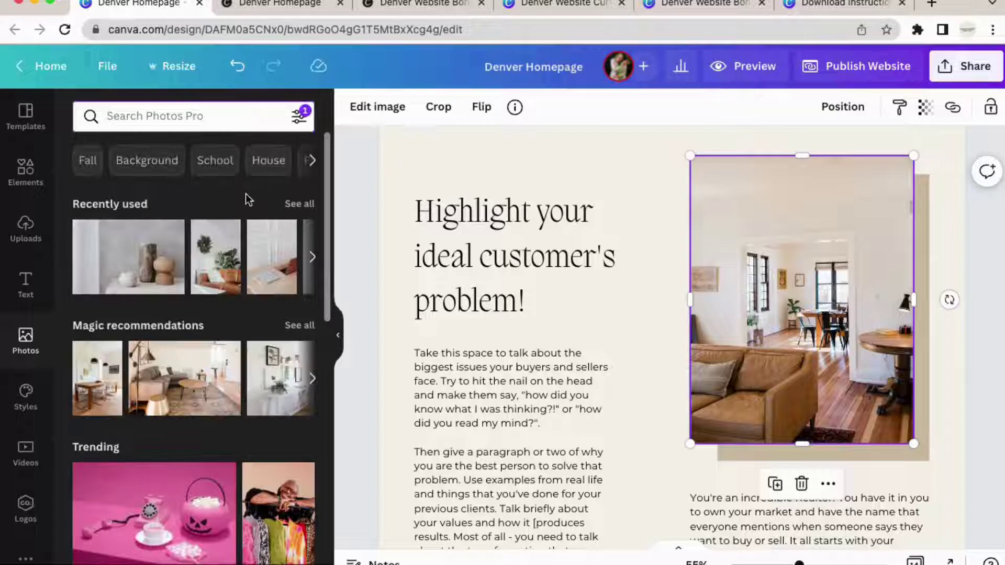
left_click(470, 269)
key("Escape")
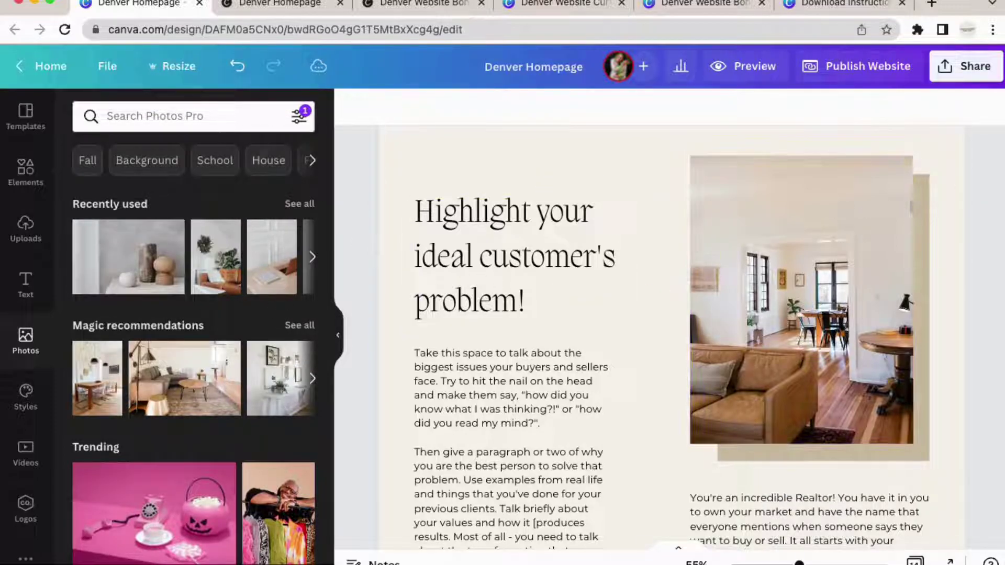
scroll(950, 231, "down", 5)
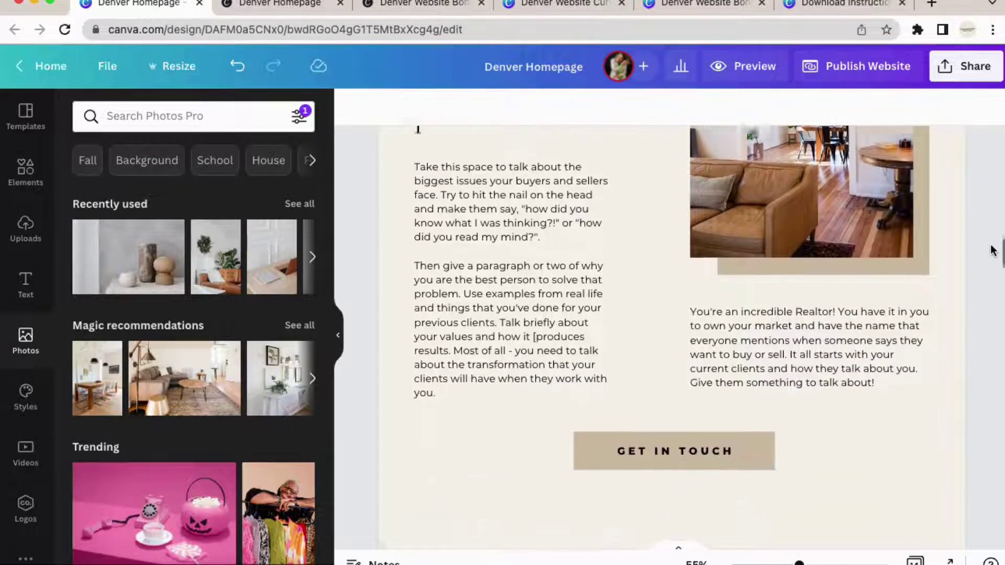
scroll(990, 249, "up", 6)
scroll(989, 254, "up", 10)
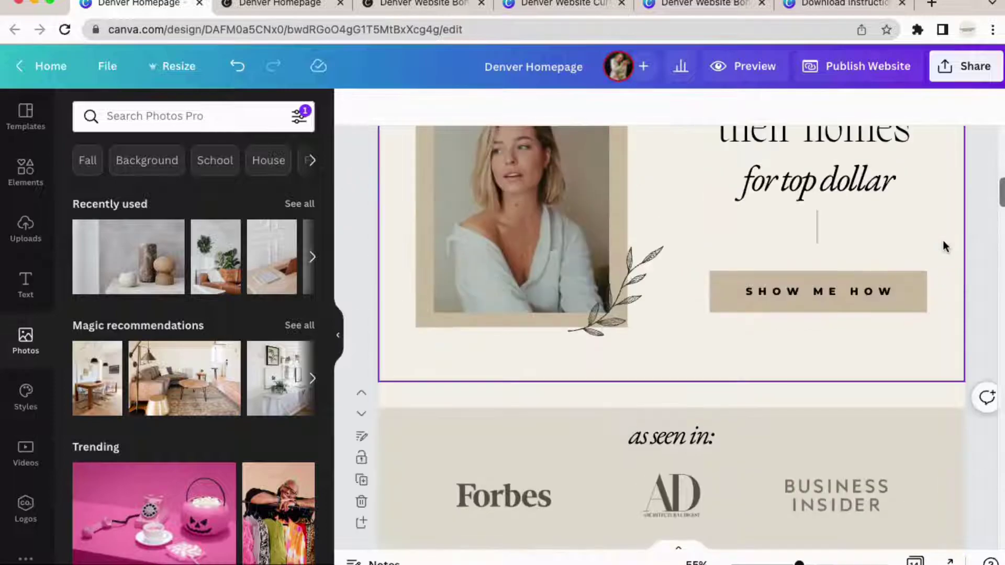
Step: Link the WORK WITH US button in the three-step method section to the Current Listings design
scroll(950, 240, "down", 4)
scroll(963, 240, "down", 10)
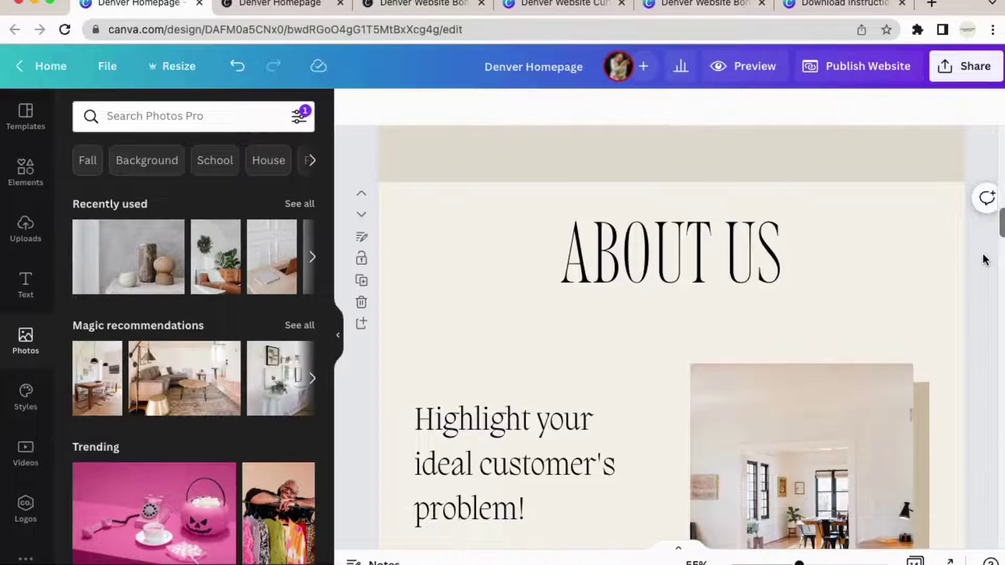
scroll(984, 248, "down", 3)
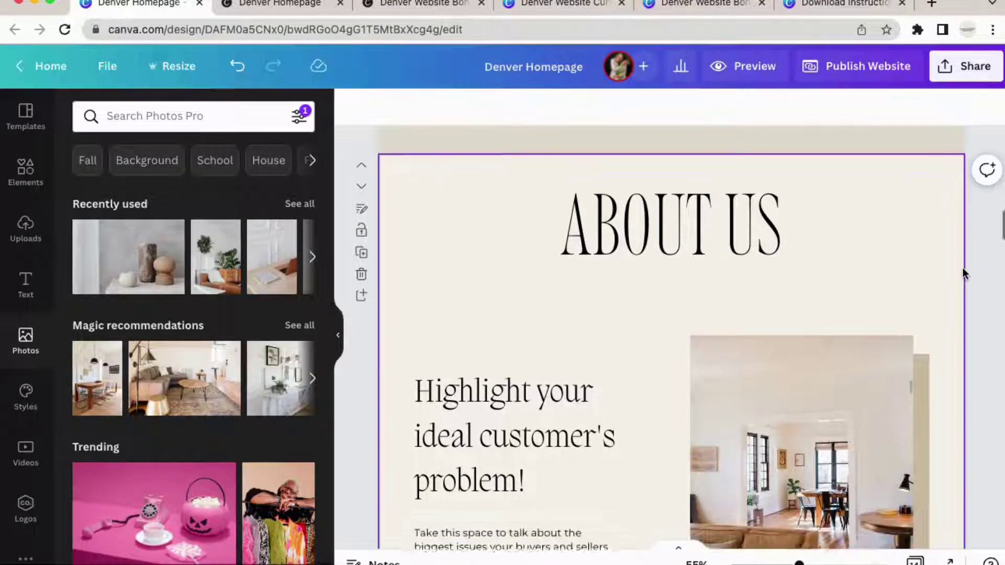
scroll(988, 283, "down", 4)
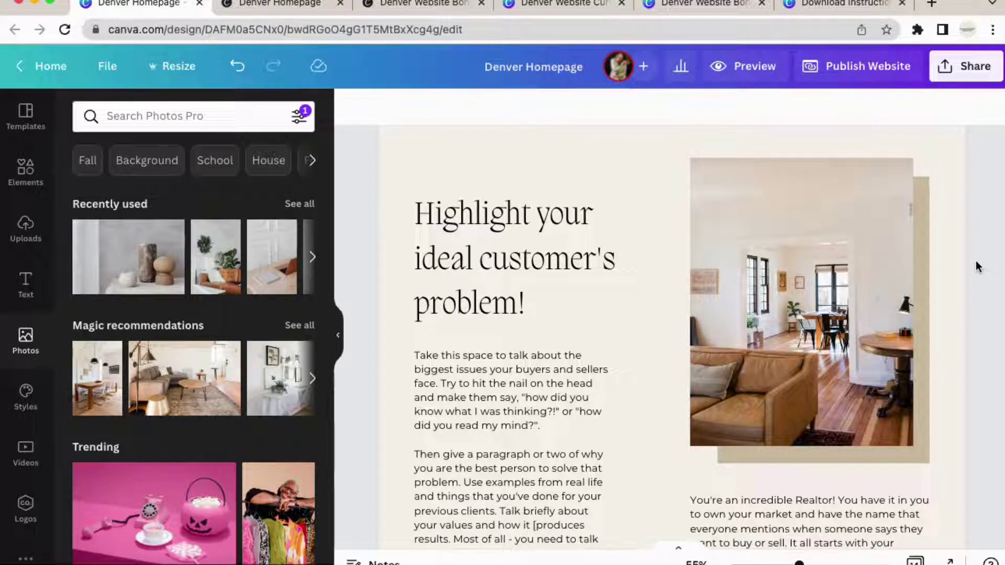
scroll(972, 268, "down", 1)
scroll(917, 356, "down", 10)
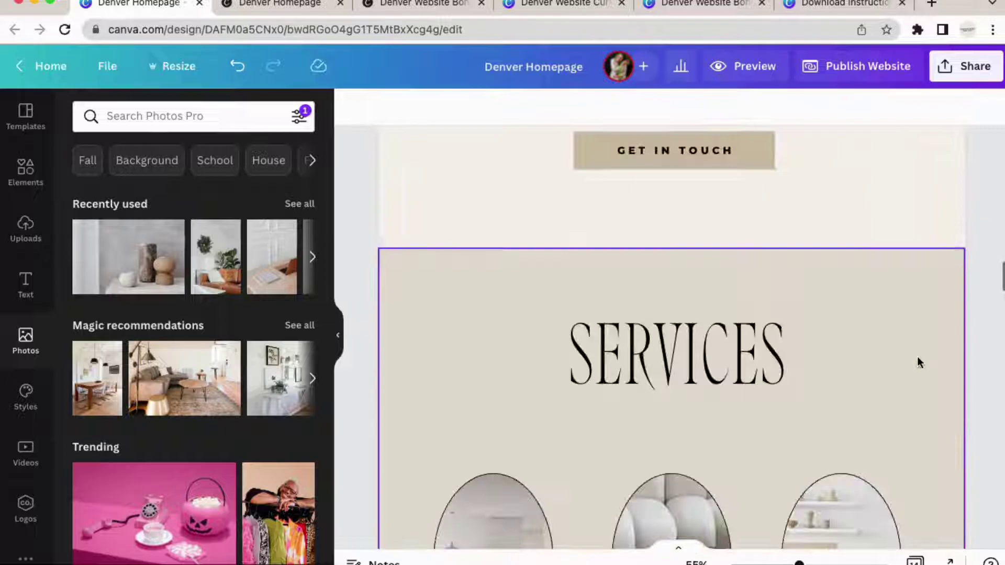
scroll(924, 352, "down", 9)
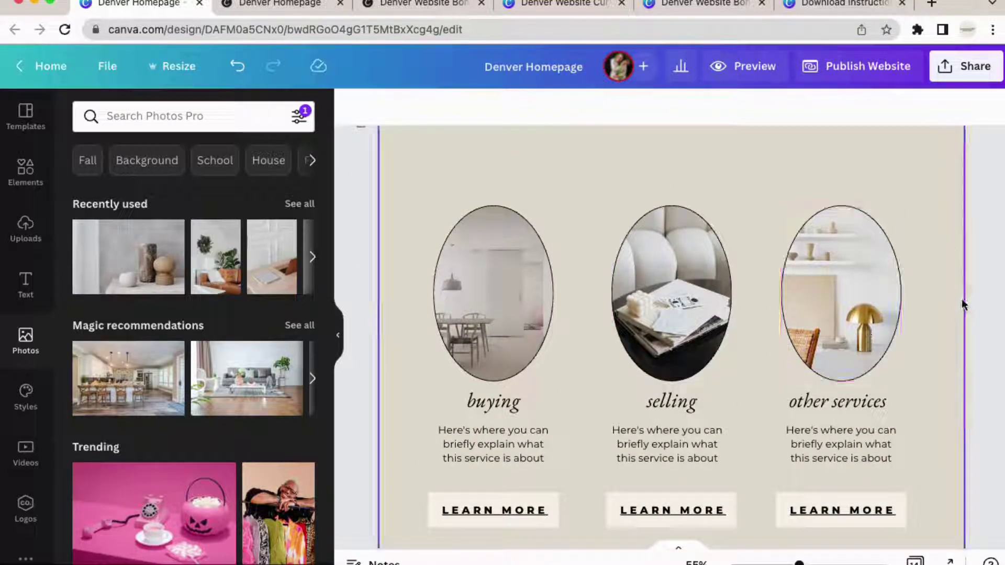
scroll(979, 285, "down", 1)
scroll(980, 291, "down", 8)
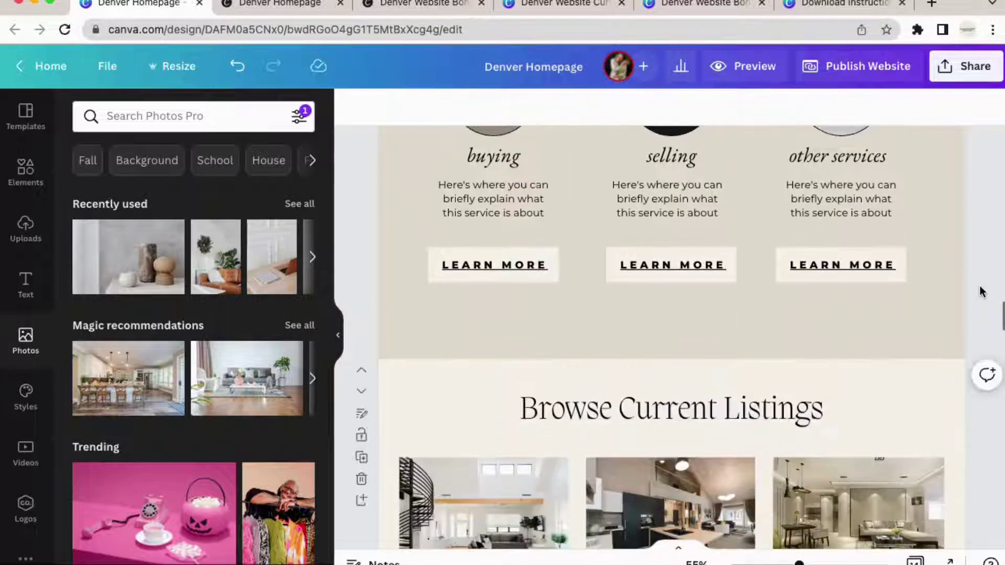
scroll(982, 291, "down", 8)
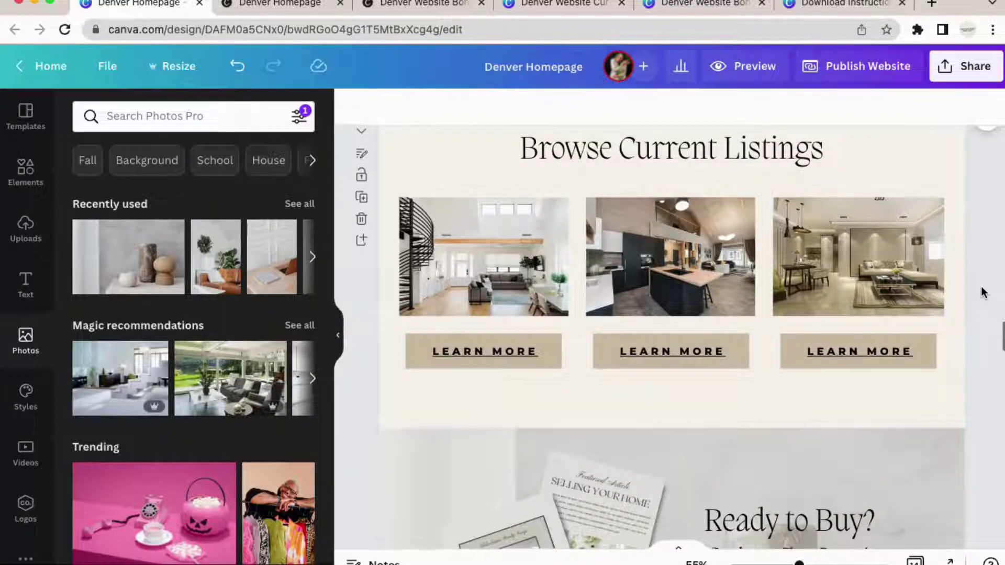
scroll(983, 291, "down", 5)
scroll(984, 288, "down", 8)
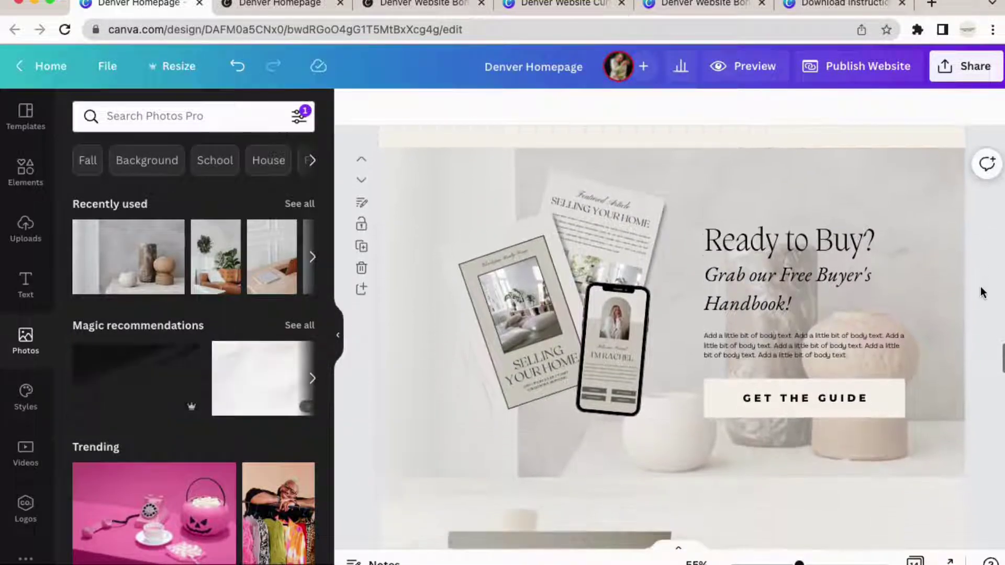
scroll(988, 278, "down", 3)
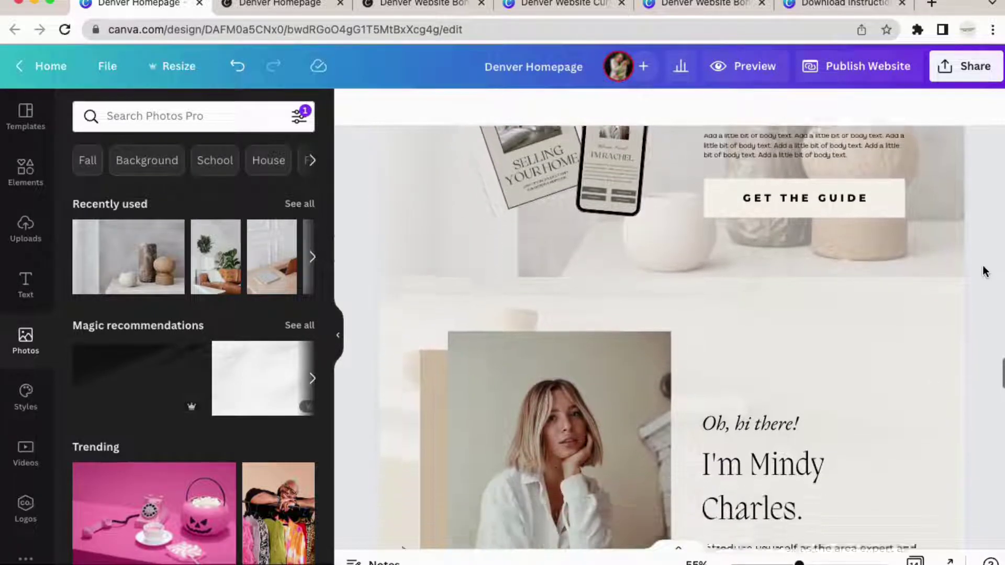
scroll(985, 271, "down", 3)
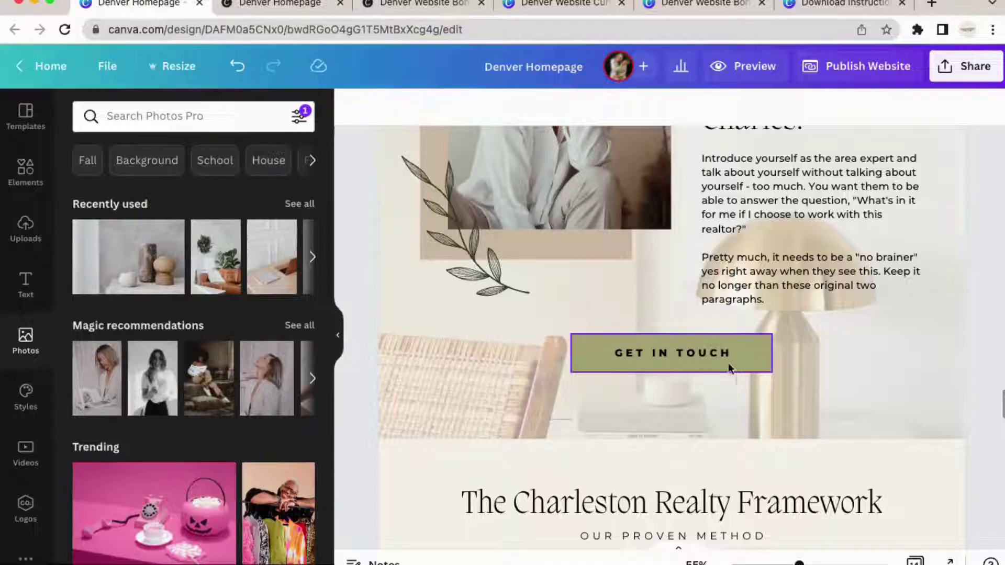
scroll(743, 369, "down", 7)
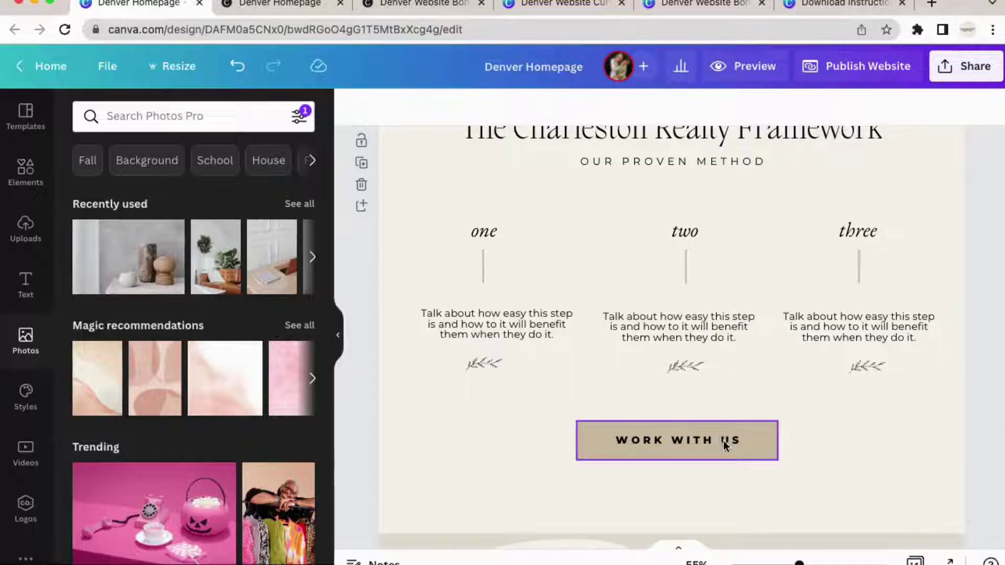
right_click(723, 450)
left_click(765, 554)
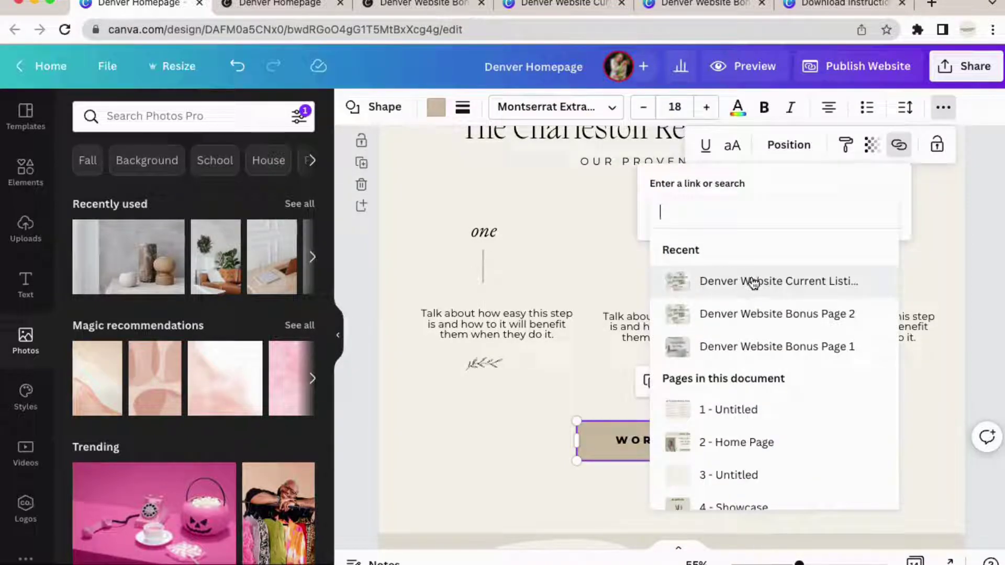
left_click(753, 283)
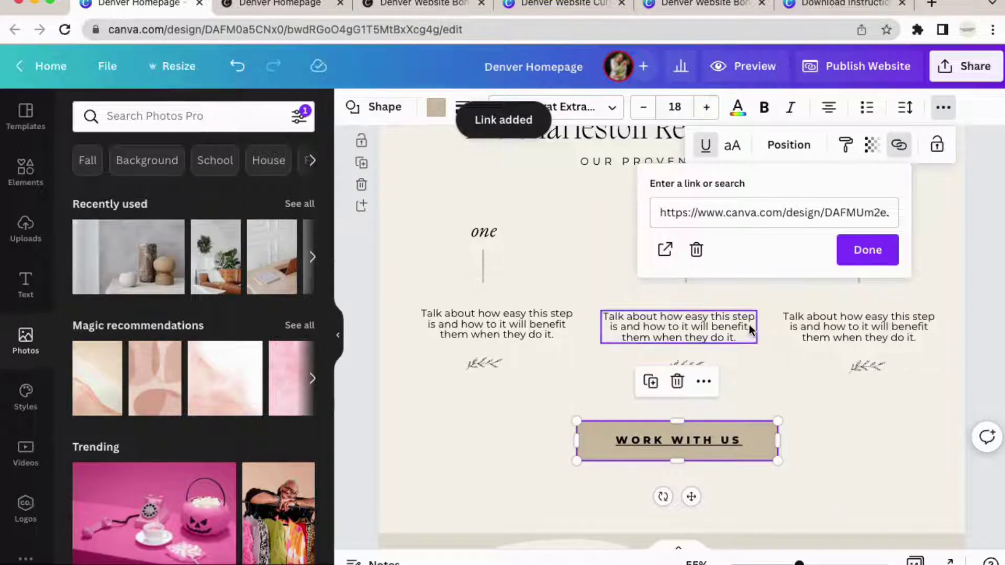
left_click(706, 145)
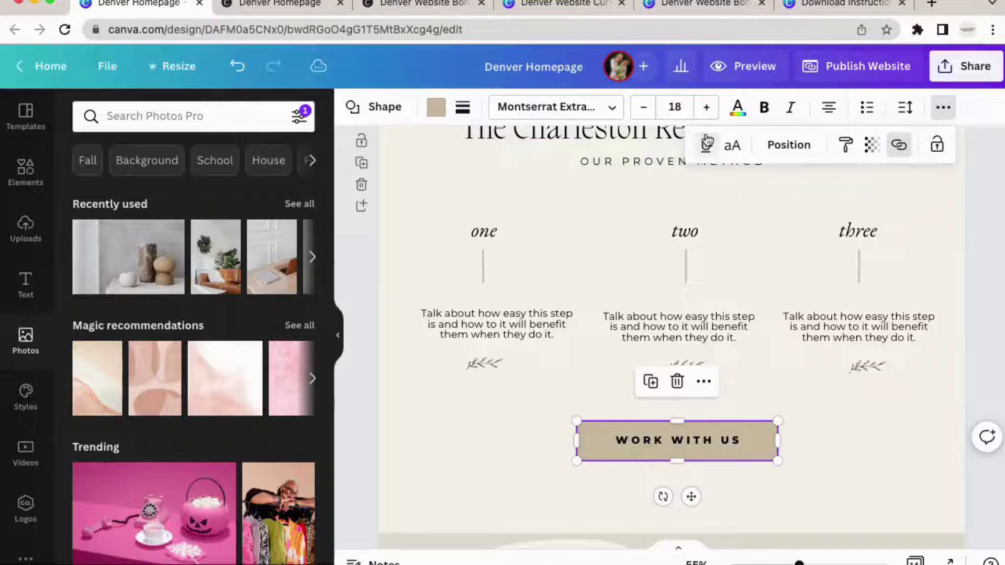
Step: Remove the link from the WORK WITH US button again
right_click(715, 441)
left_click(756, 552)
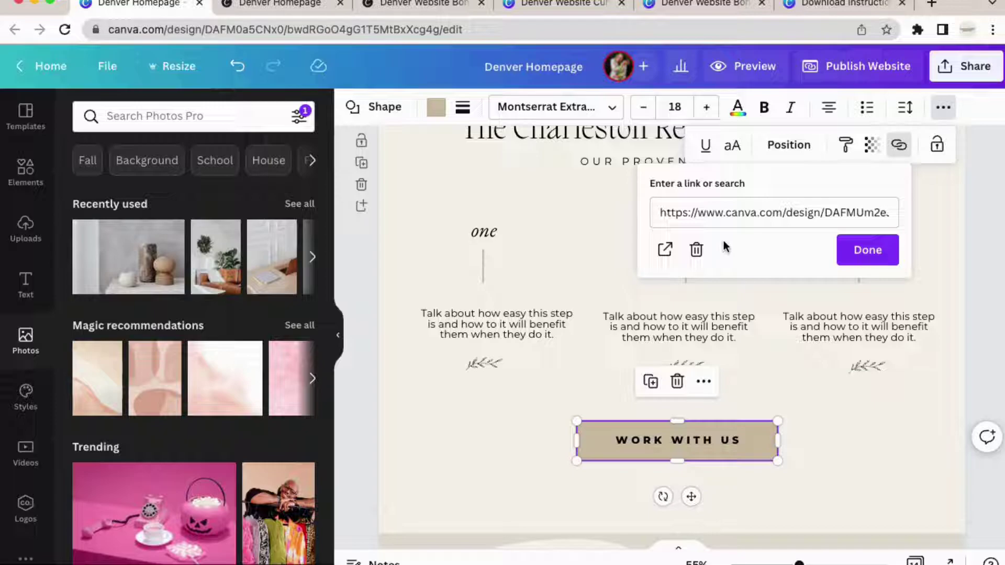
left_click(697, 250)
left_click(929, 450)
scroll(923, 456, "down", 2)
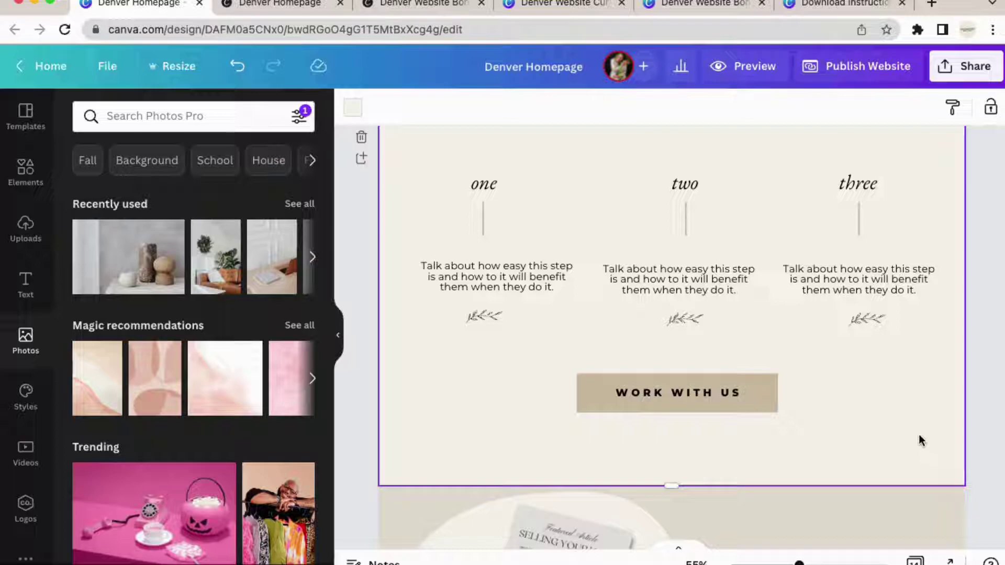
Step: Deselect the page, scroll back to the top of the homepage, and collapse the Photos side panel
left_click(975, 425)
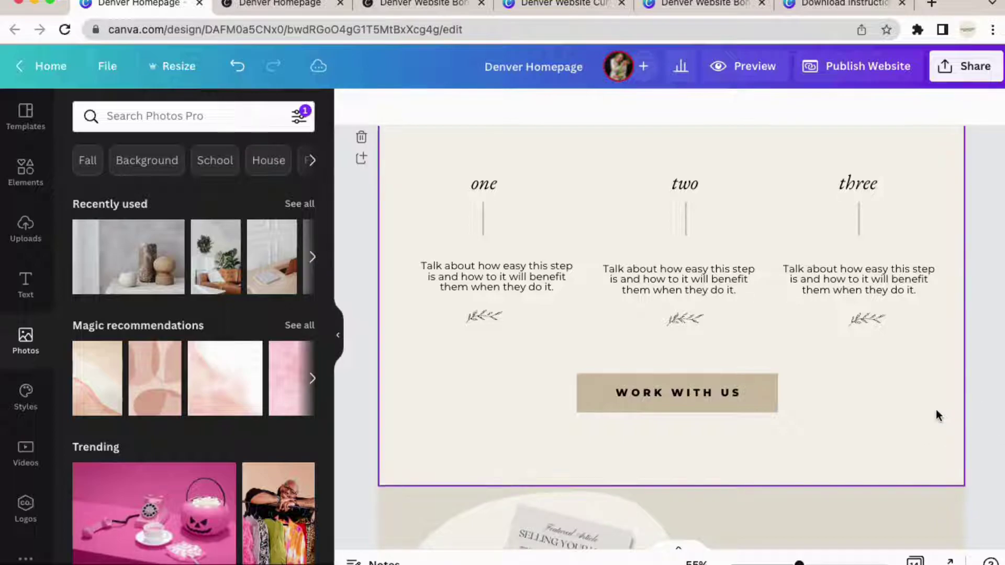
scroll(936, 409, "up", 15)
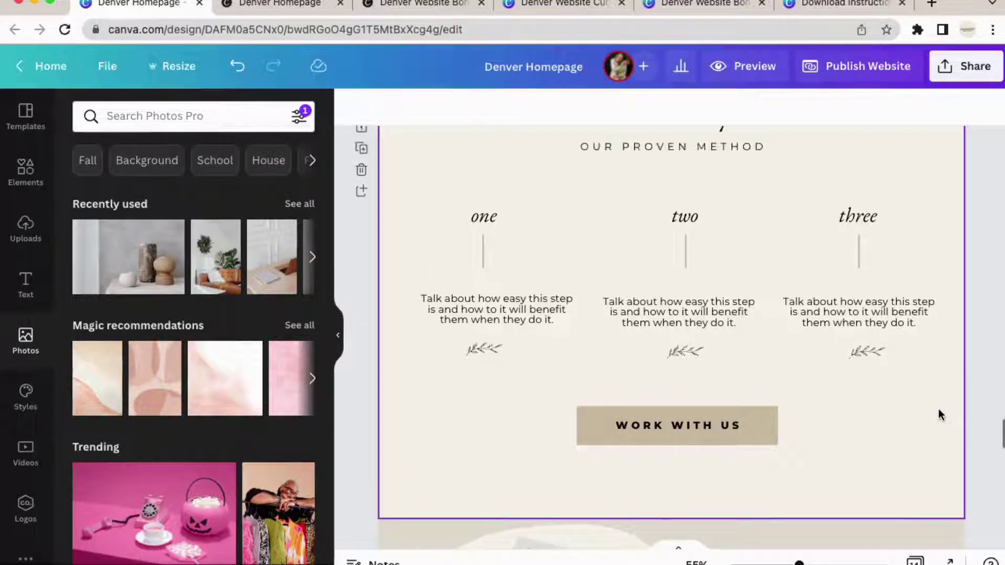
scroll(937, 403, "up", 6)
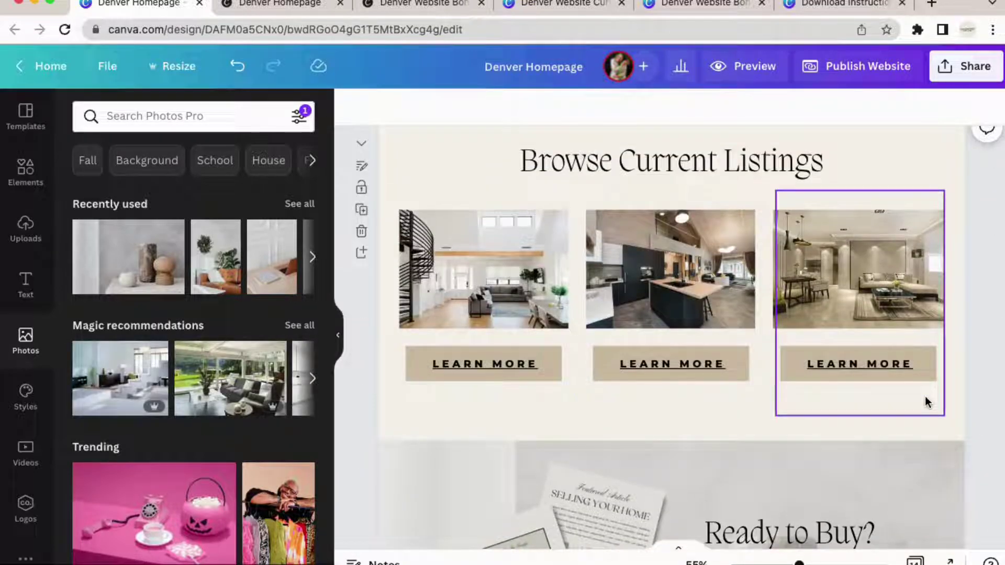
scroll(927, 402, "up", 5)
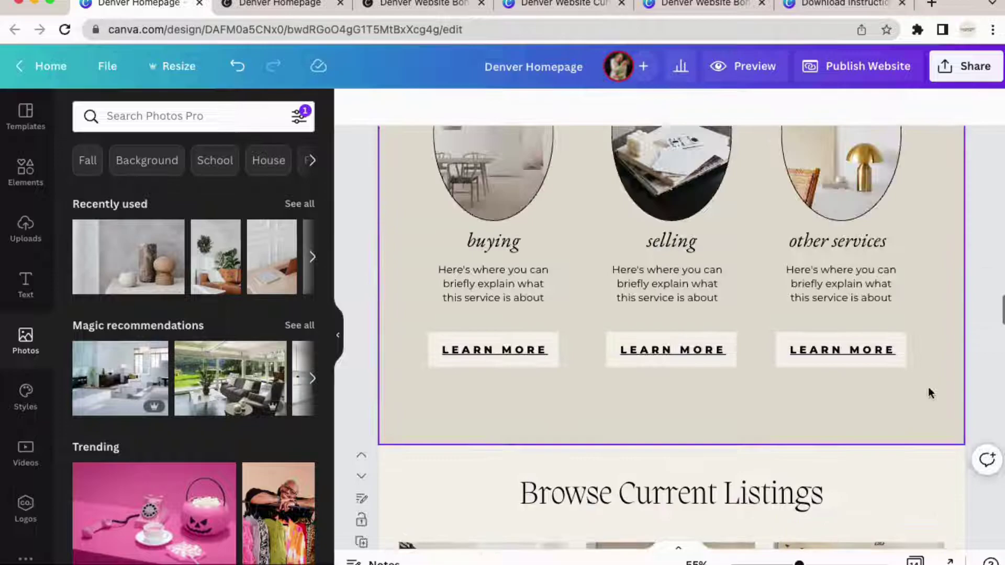
scroll(981, 330, "up", 2)
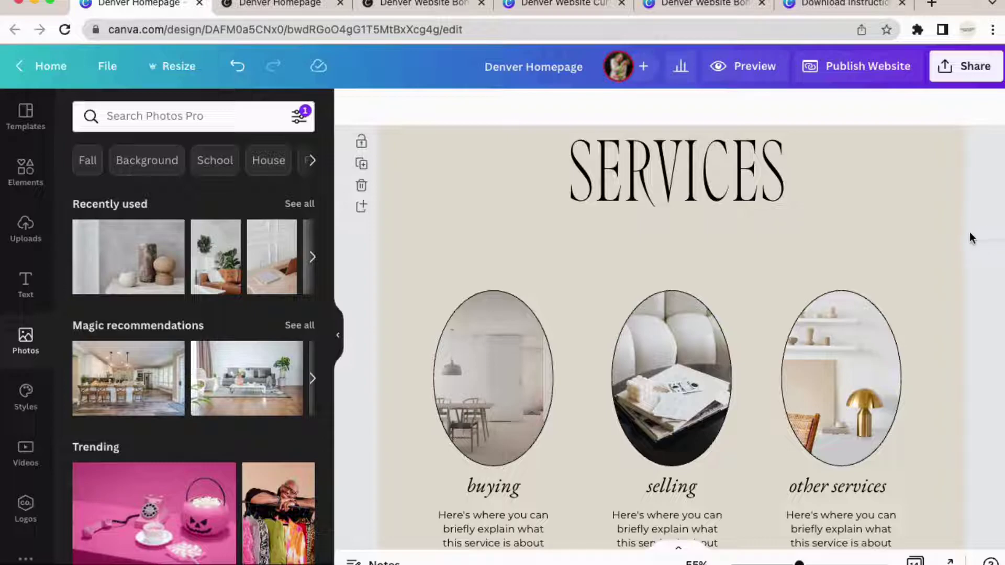
scroll(968, 231, "up", 10)
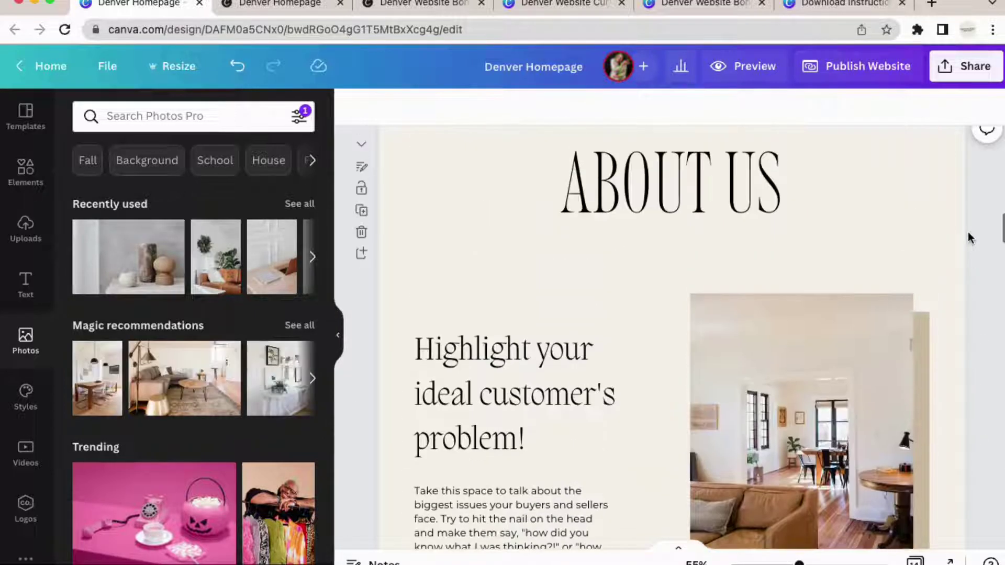
scroll(969, 238, "up", 2)
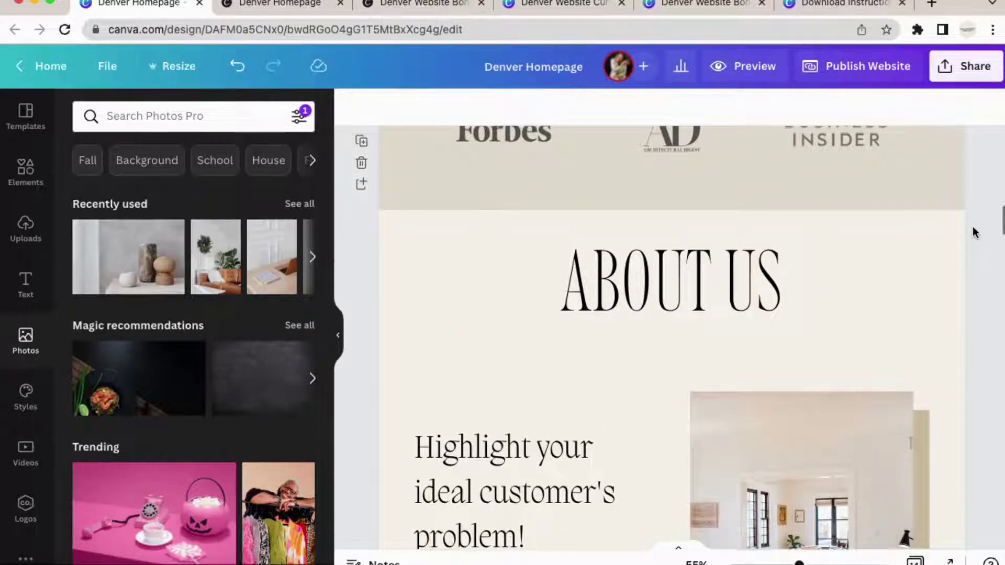
scroll(975, 230, "up", 8)
scroll(979, 231, "up", 5)
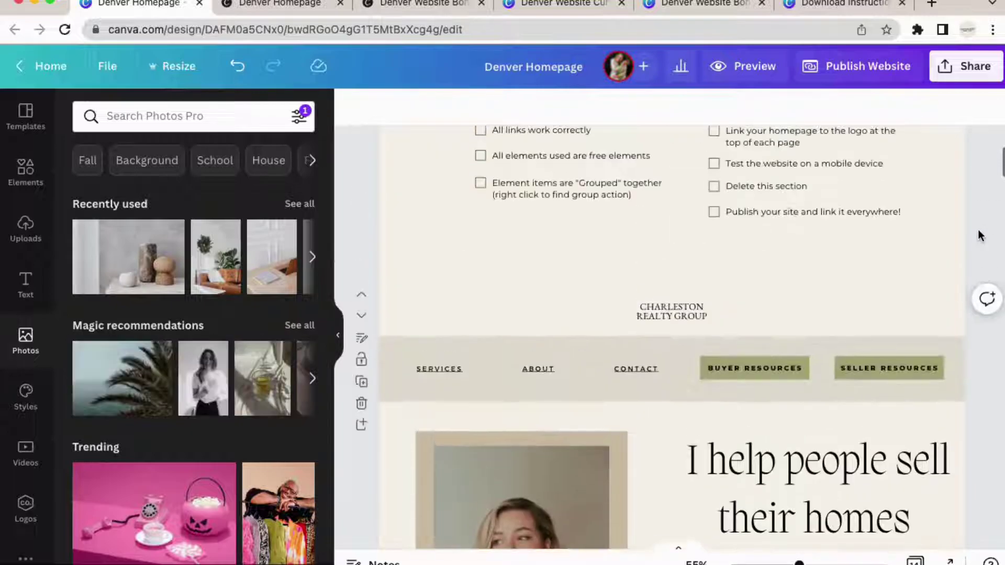
scroll(979, 231, "down", 3)
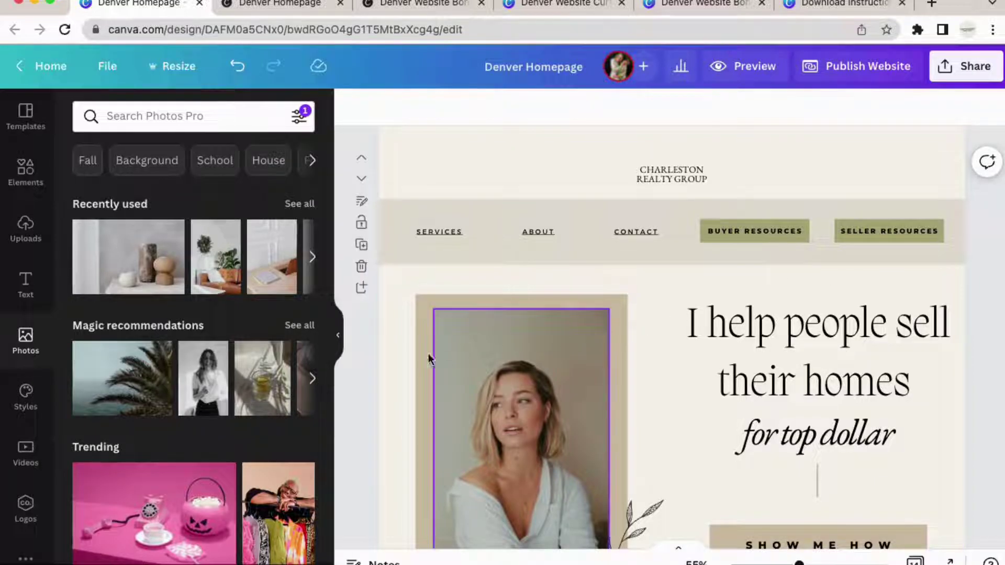
left_click(340, 336)
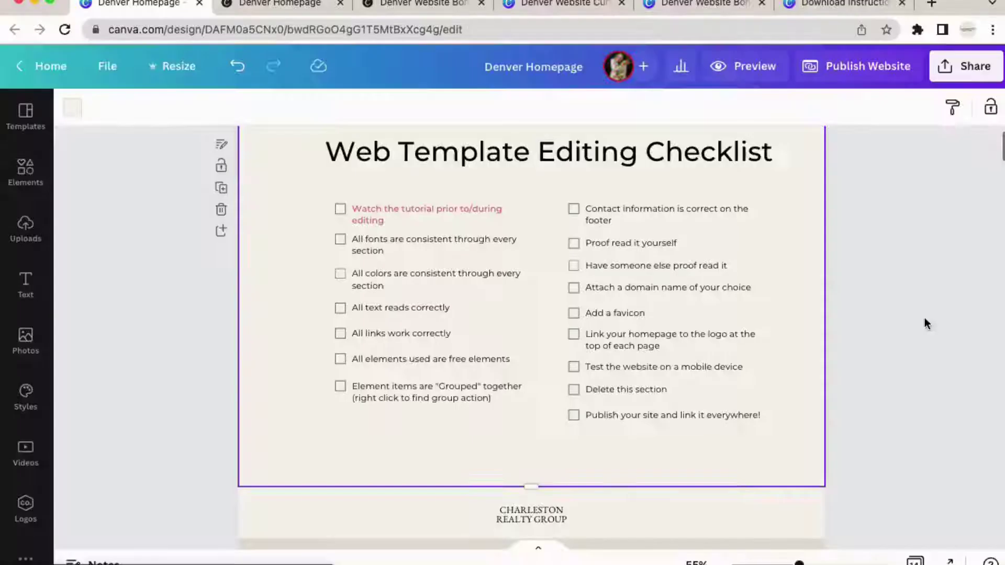
scroll(863, 321, "down", 5)
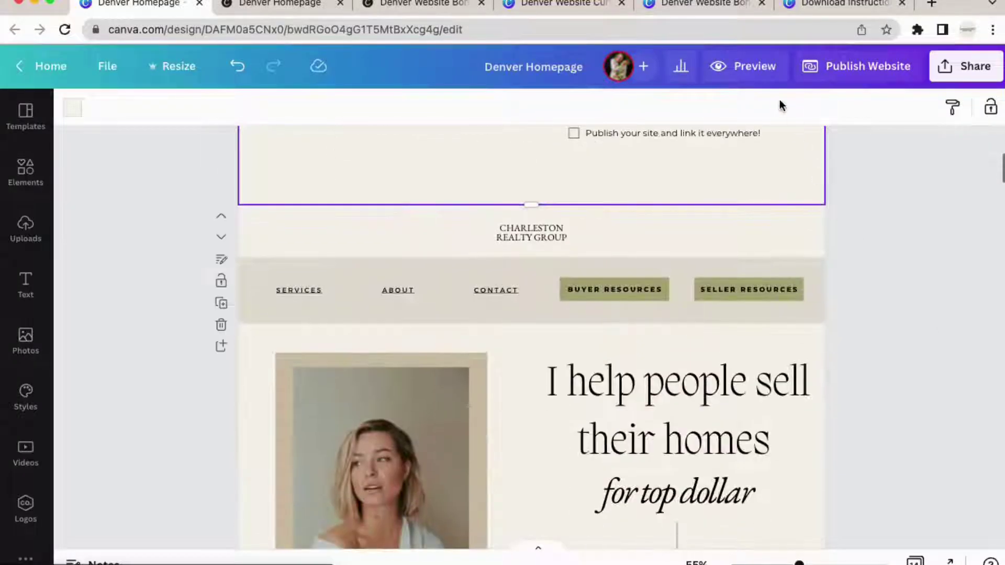
Step: Preview the Denver Homepage in mobile view, toggle Resize on mobile, and scroll the phone preview
left_click(727, 69)
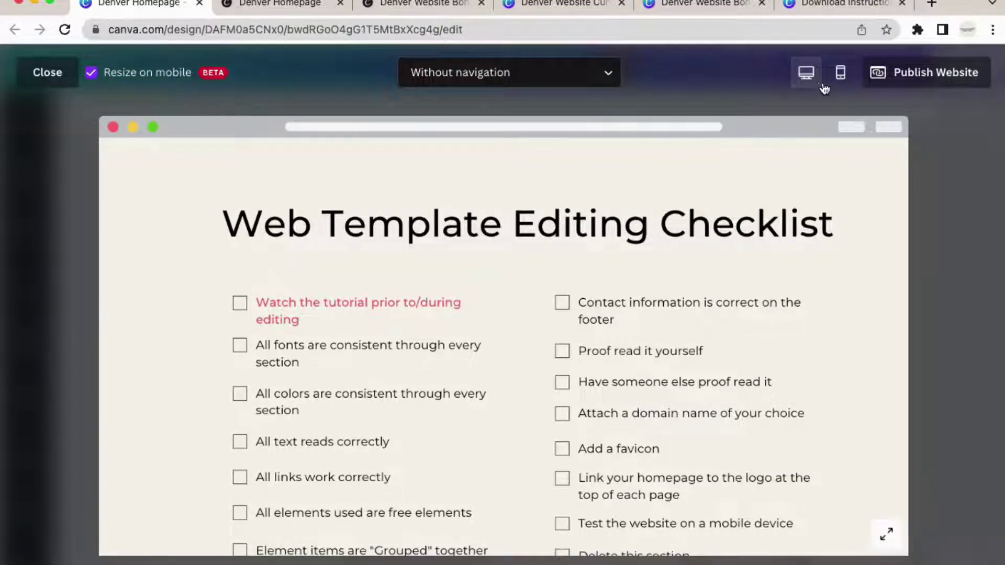
left_click(839, 74)
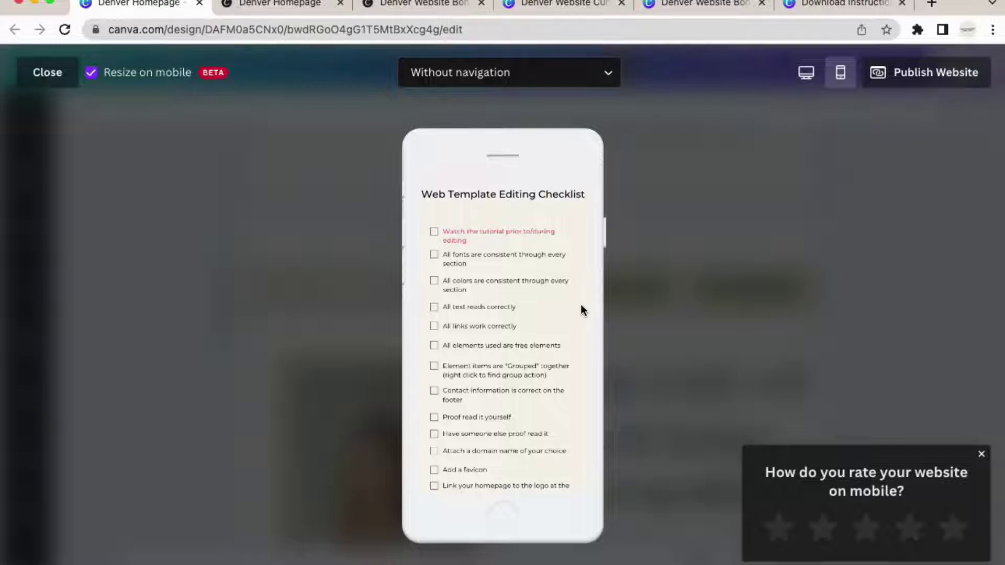
scroll(580, 303, "down", 1)
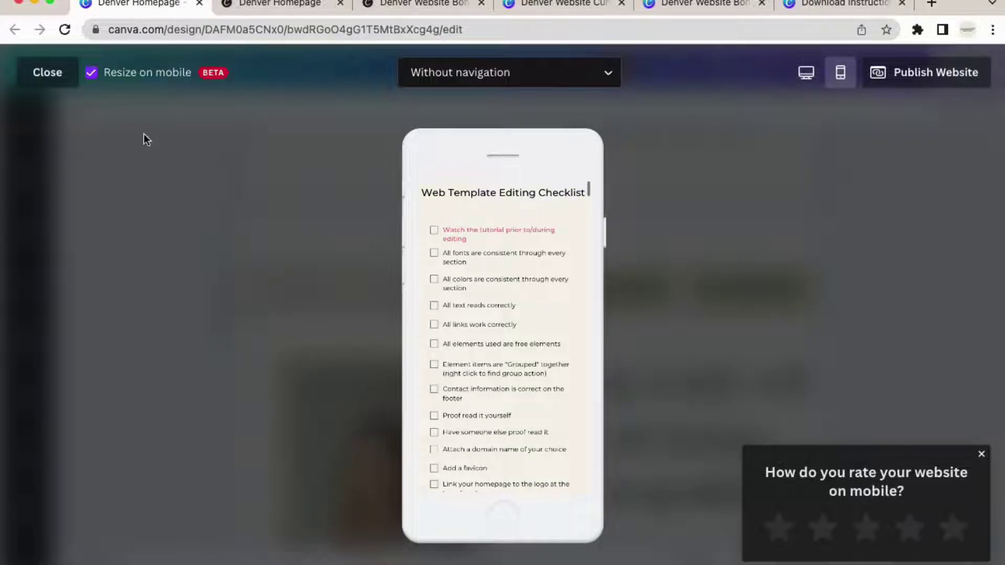
left_click(91, 74)
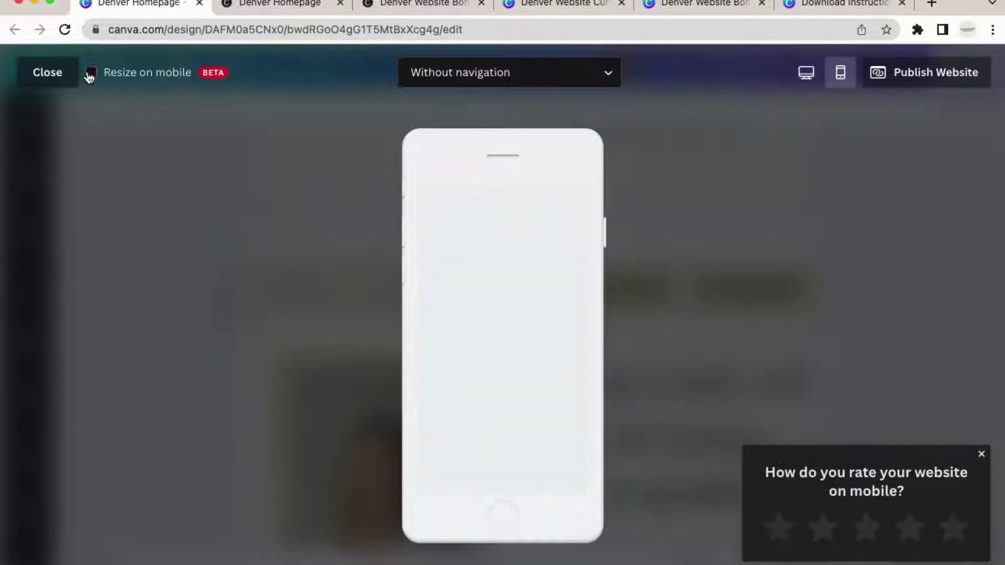
scroll(534, 347, "down", 6)
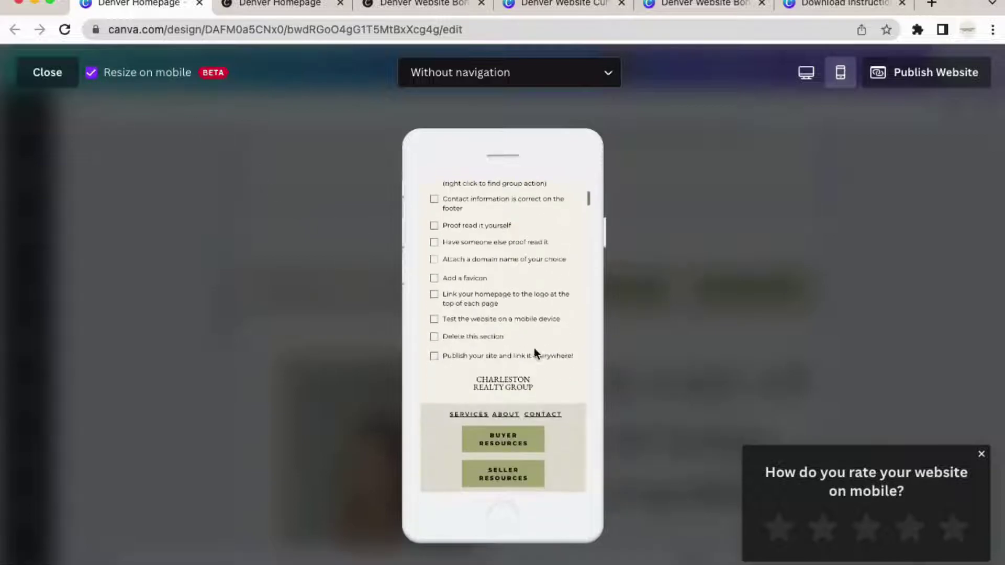
scroll(537, 350, "down", 1)
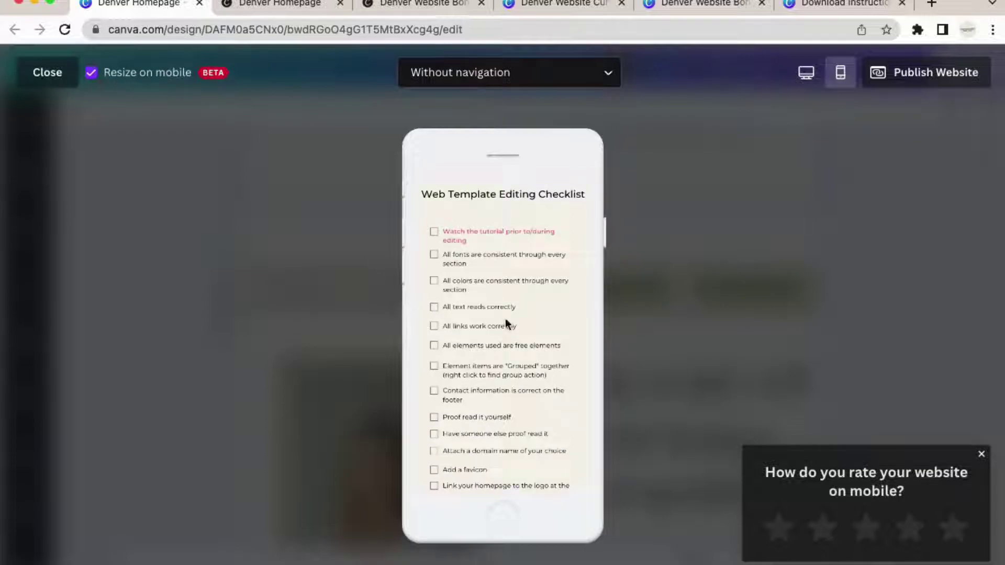
scroll(505, 323, "down", 10)
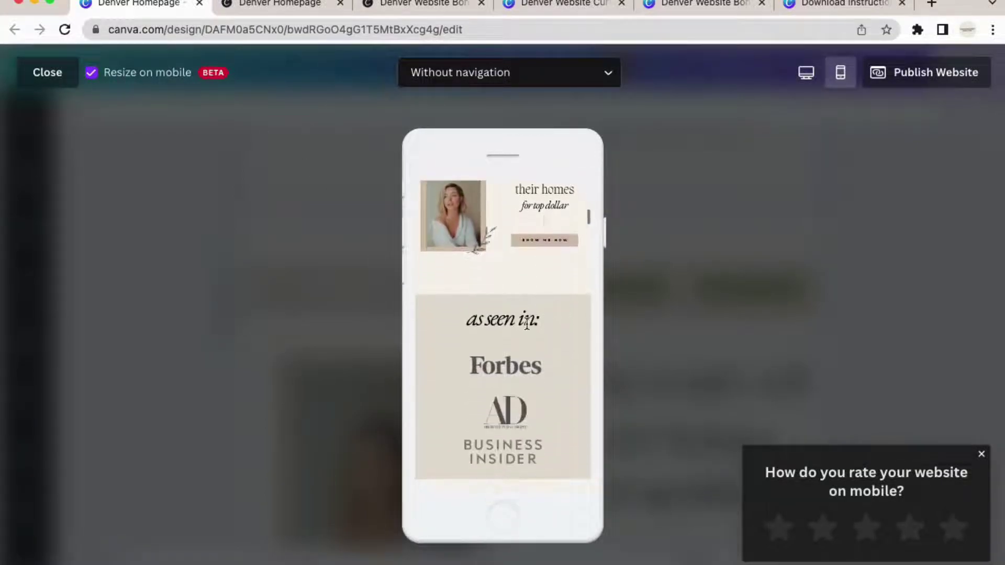
scroll(526, 324, "up", 5)
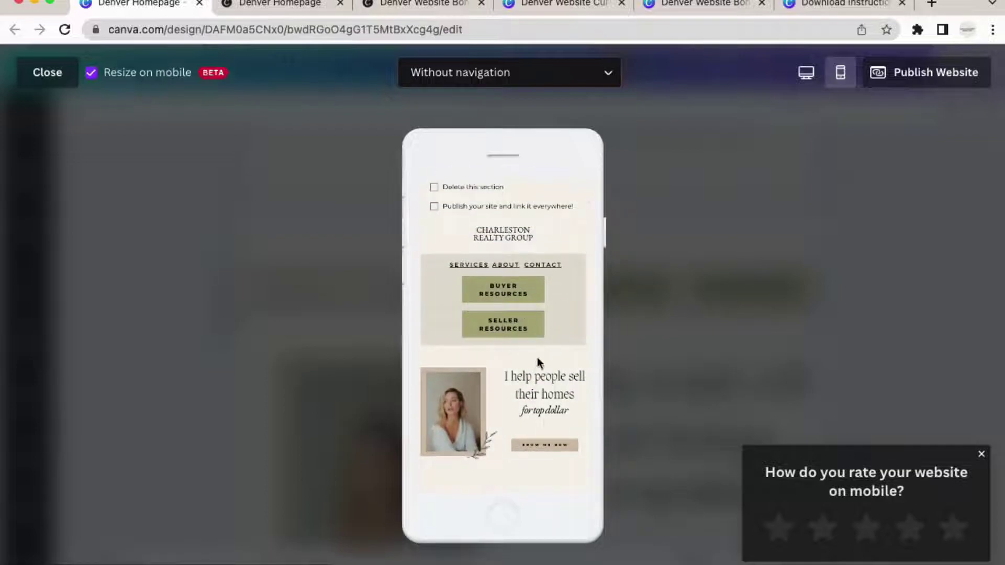
scroll(538, 358, "down", 2)
left_click(104, 75)
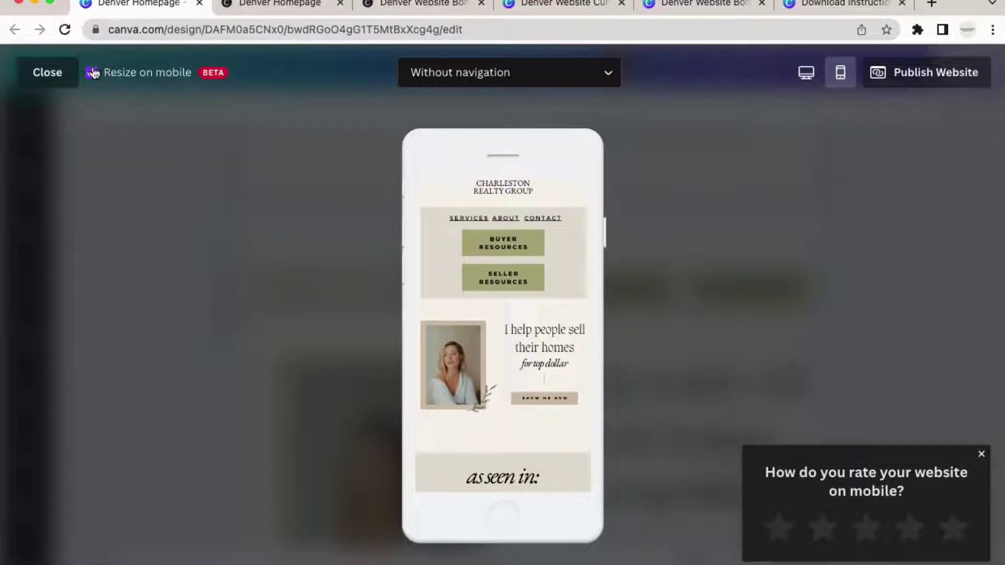
scroll(537, 250, "down", 2)
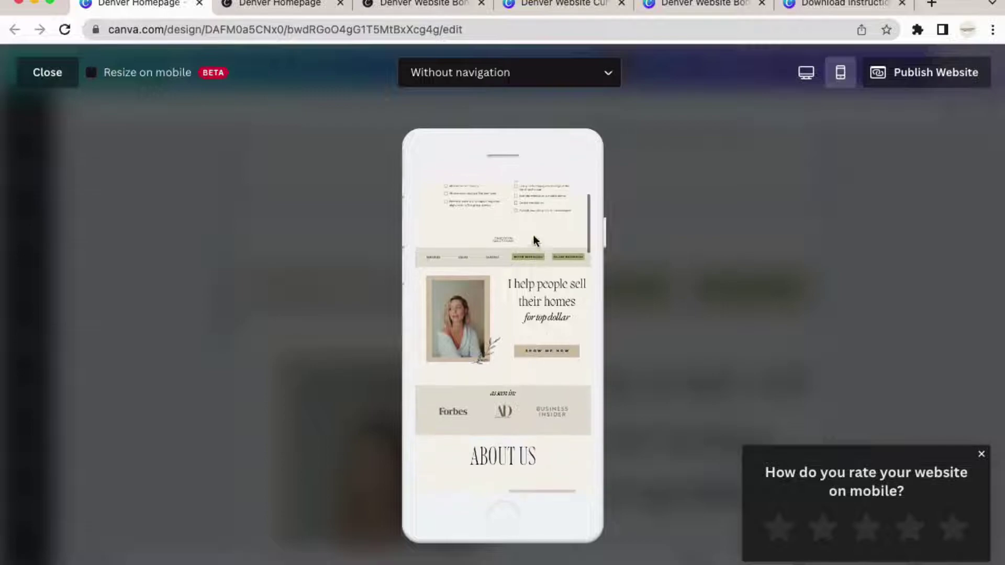
scroll(550, 317, "down", 5)
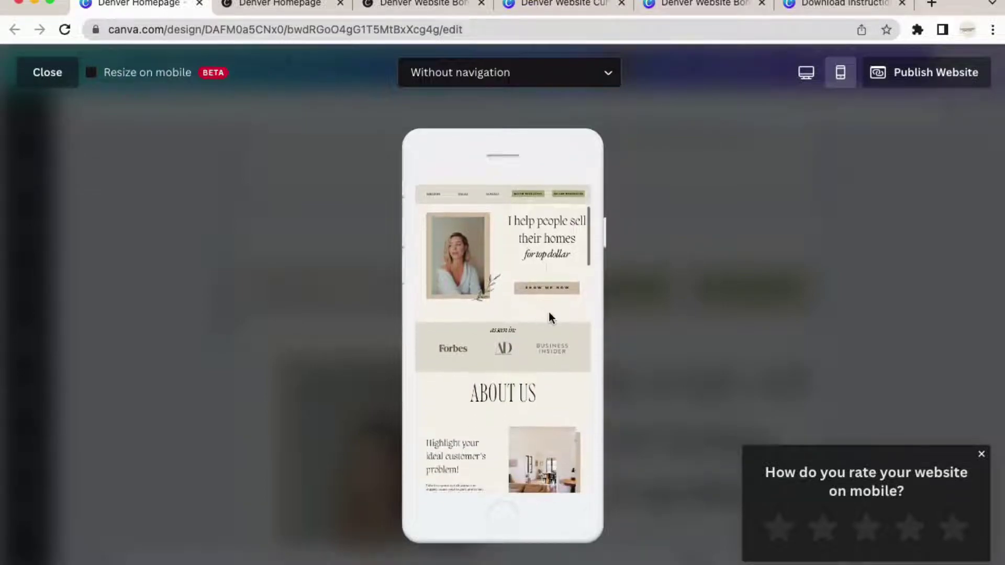
scroll(553, 318, "down", 5)
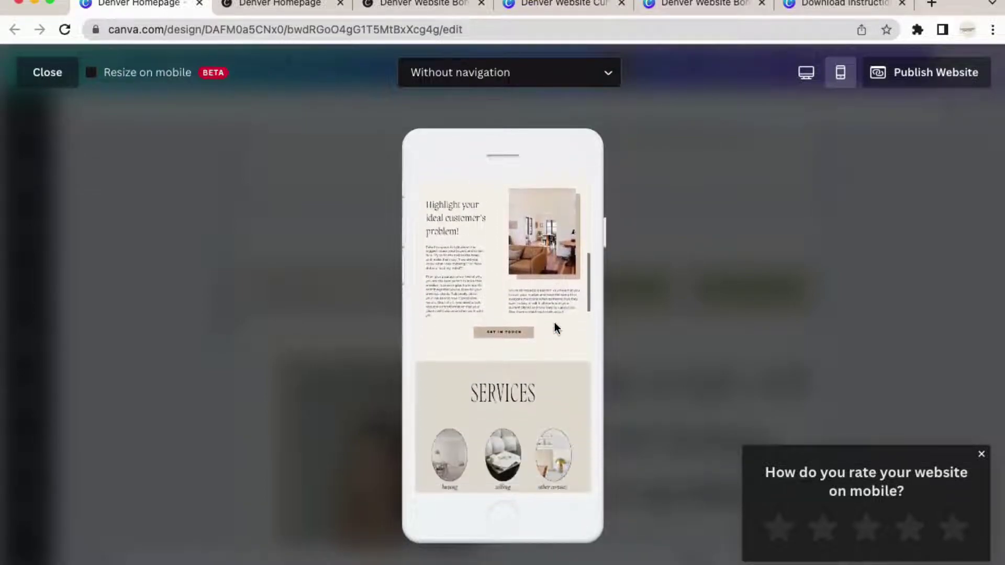
scroll(556, 328, "down", 6)
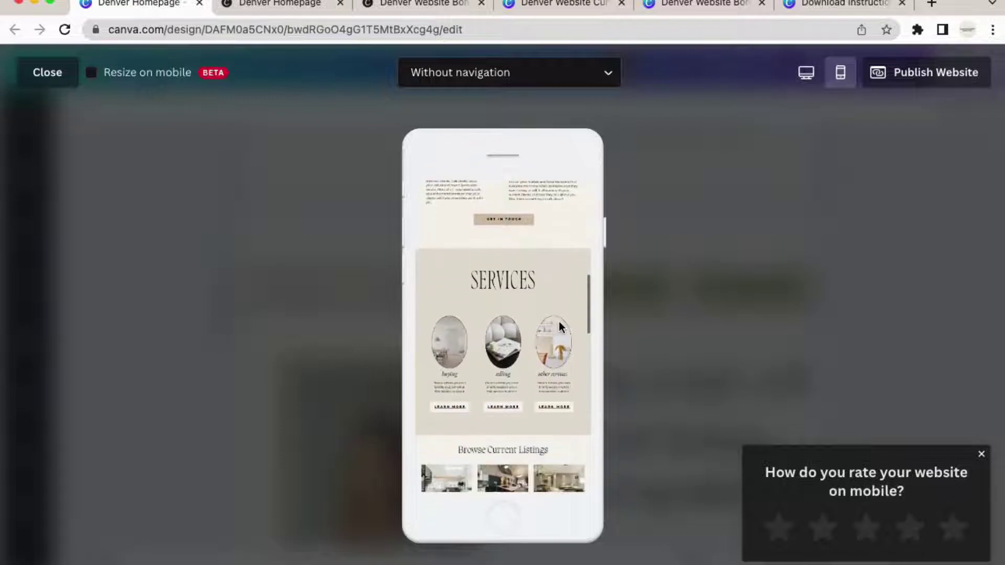
scroll(563, 326, "down", 3)
scroll(563, 334, "down", 6)
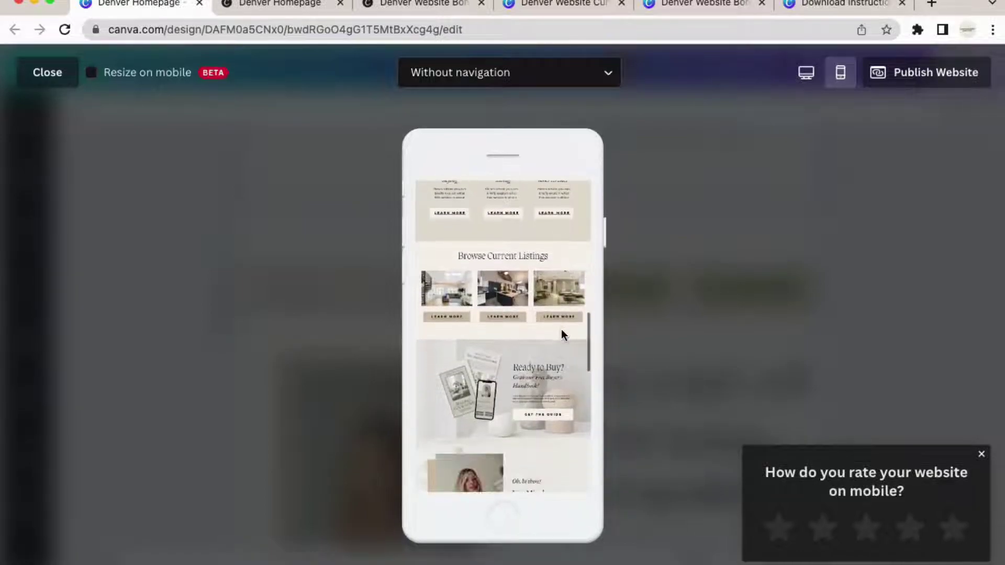
scroll(559, 335, "down", 5)
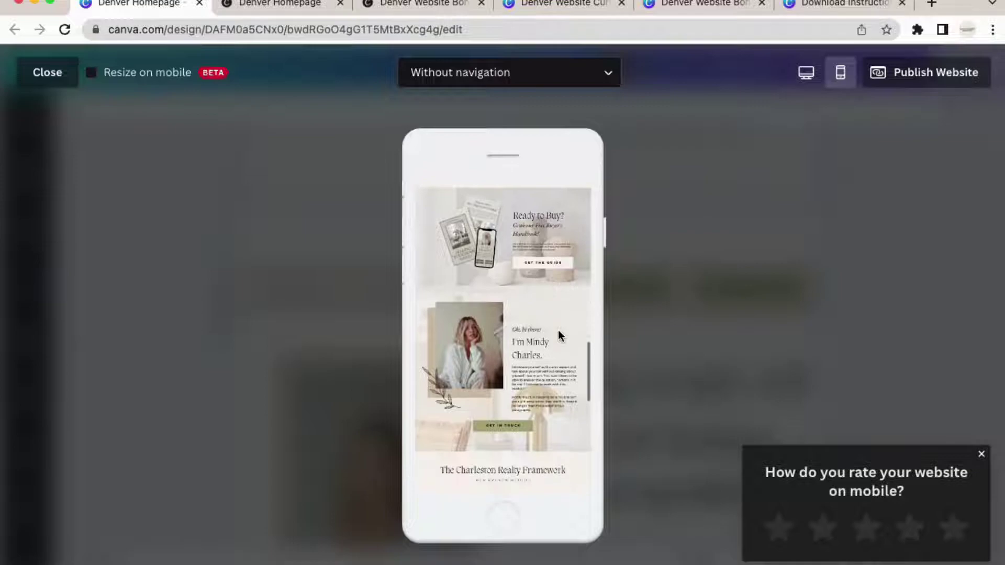
scroll(560, 331, "down", 8)
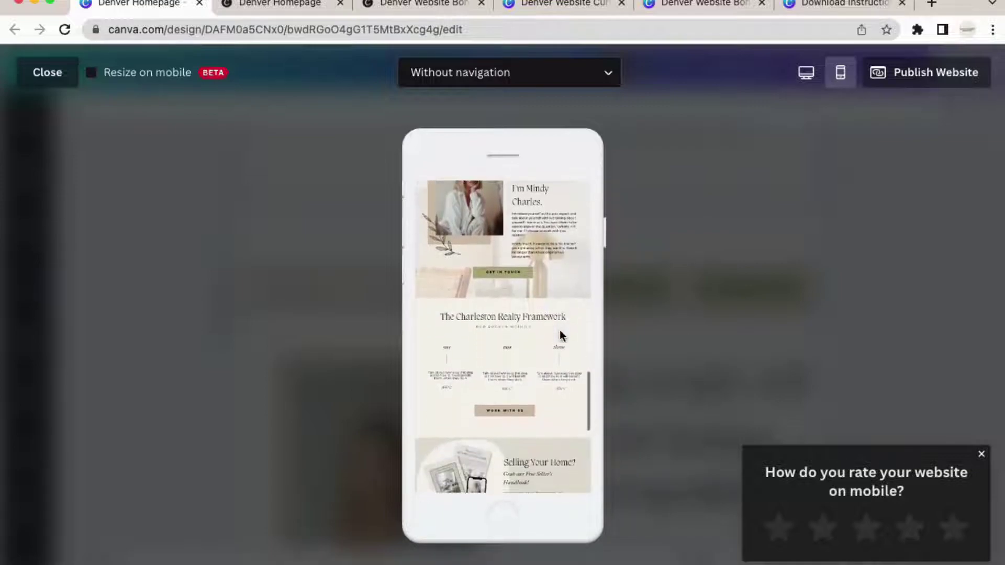
scroll(560, 333, "down", 4)
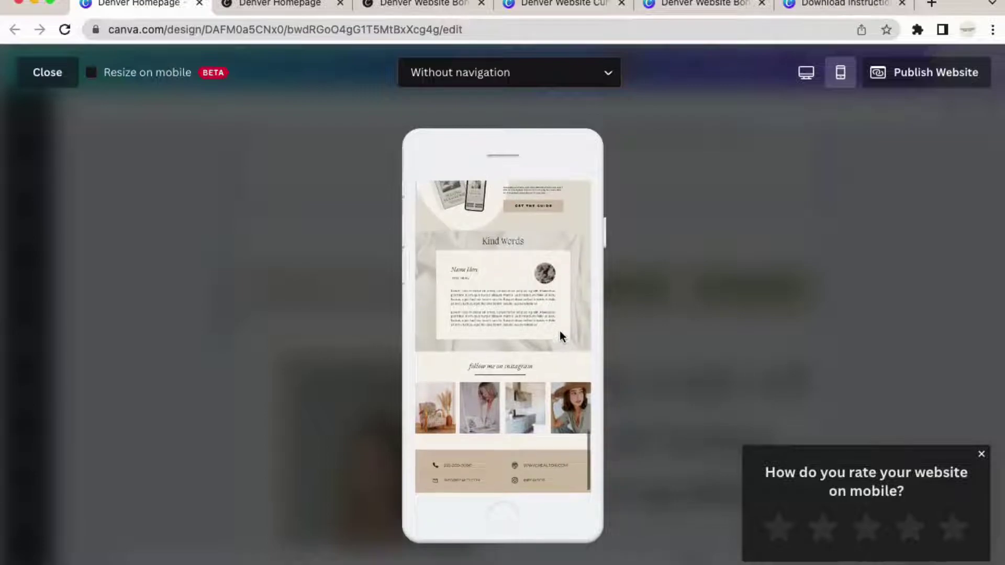
scroll(560, 329, "up", 4)
scroll(569, 330, "up", 10)
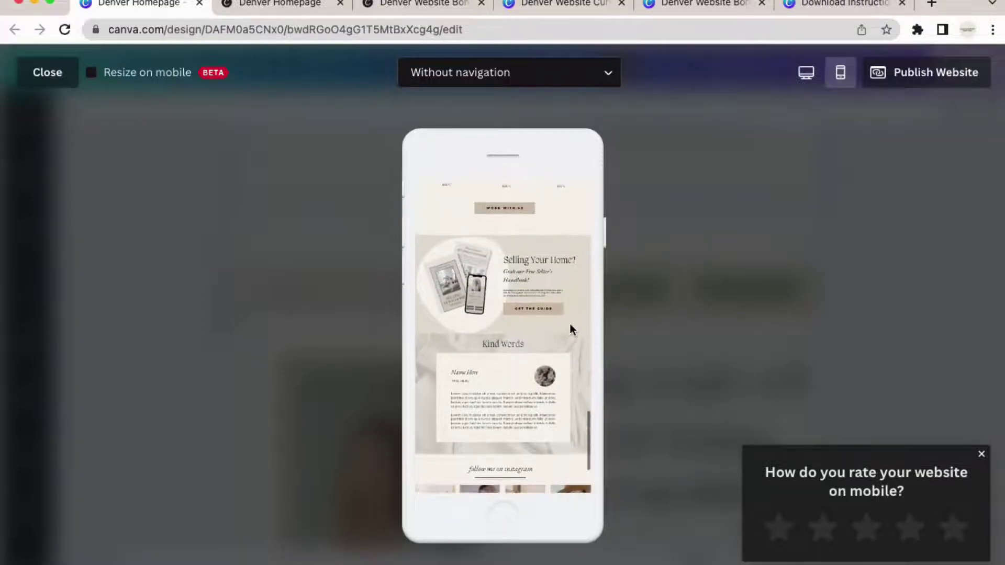
scroll(569, 330, "up", 3)
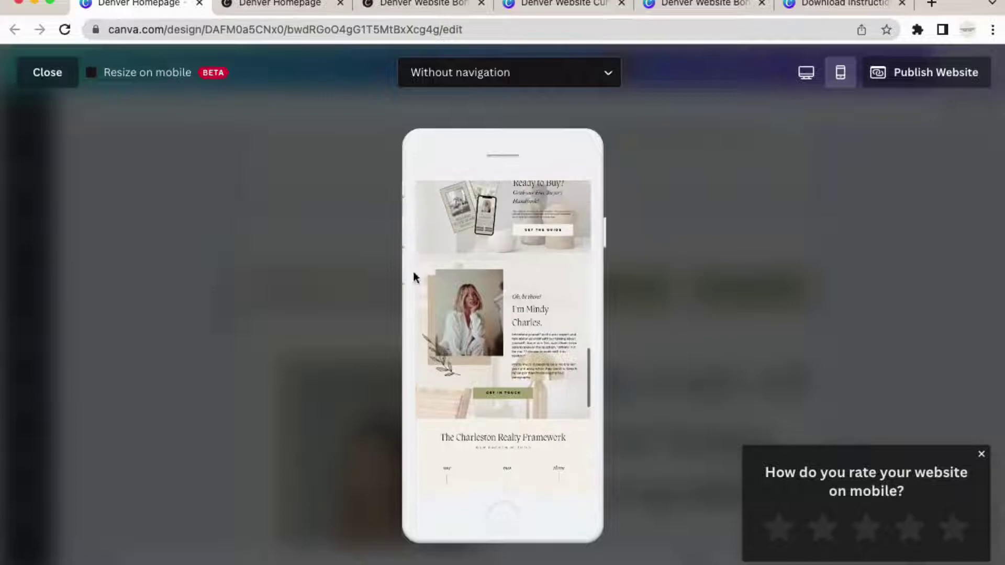
Step: Turn on Resize on mobile and scroll through the whole mobile preview
left_click(91, 72)
scroll(552, 335, "down", 15)
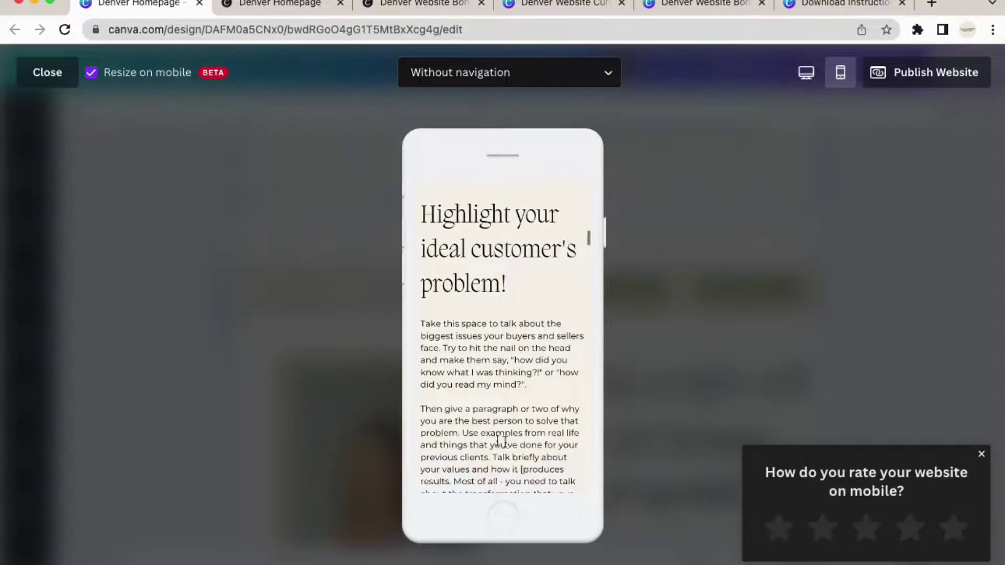
scroll(523, 350, "down", 3)
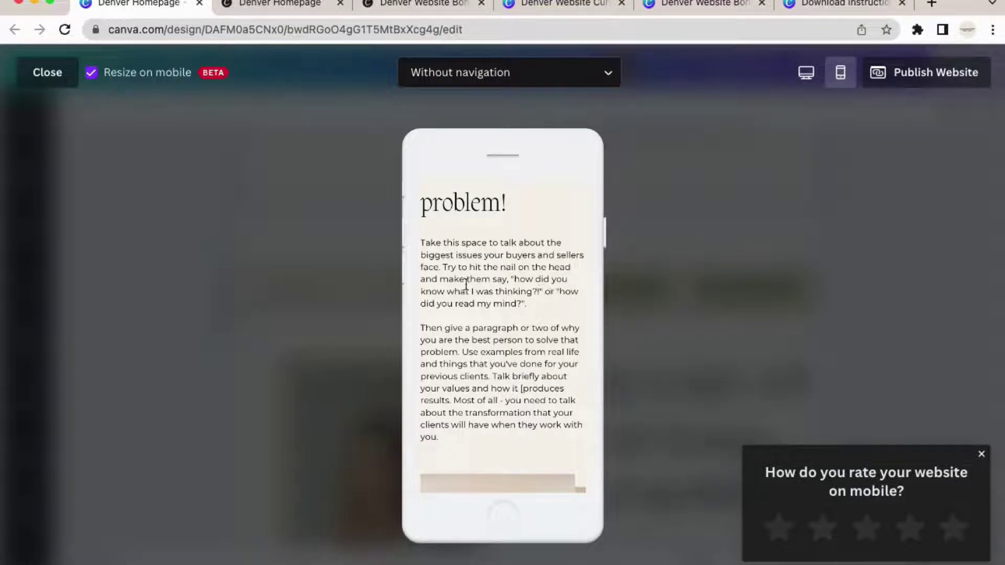
scroll(527, 344, "down", 6)
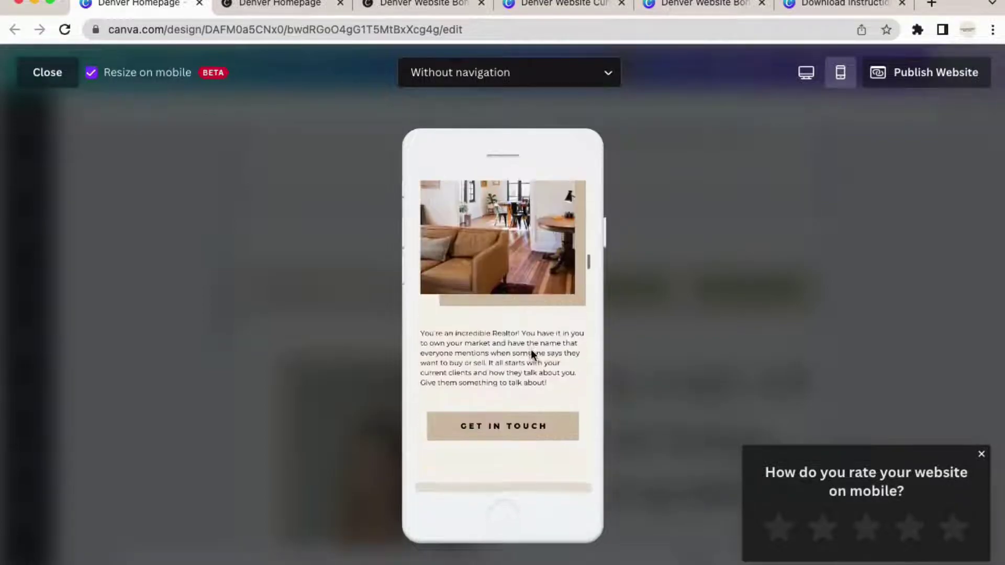
scroll(532, 354, "down", 8)
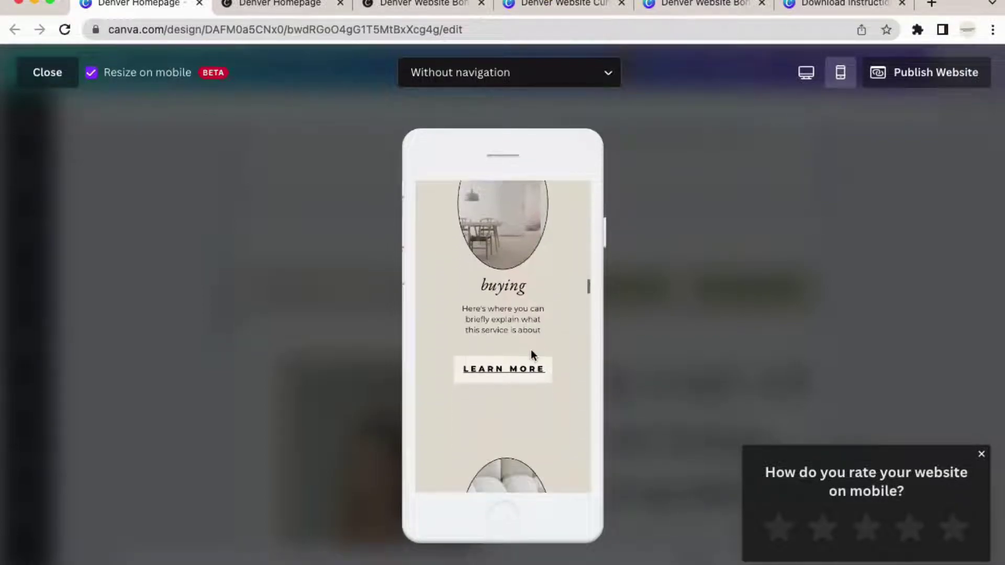
scroll(530, 348, "down", 8)
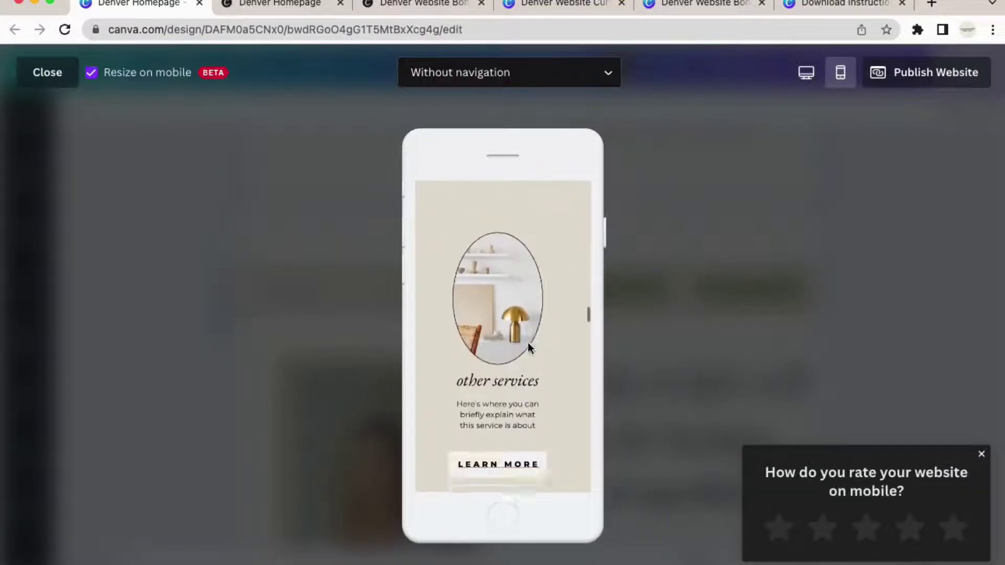
scroll(529, 348, "down", 8)
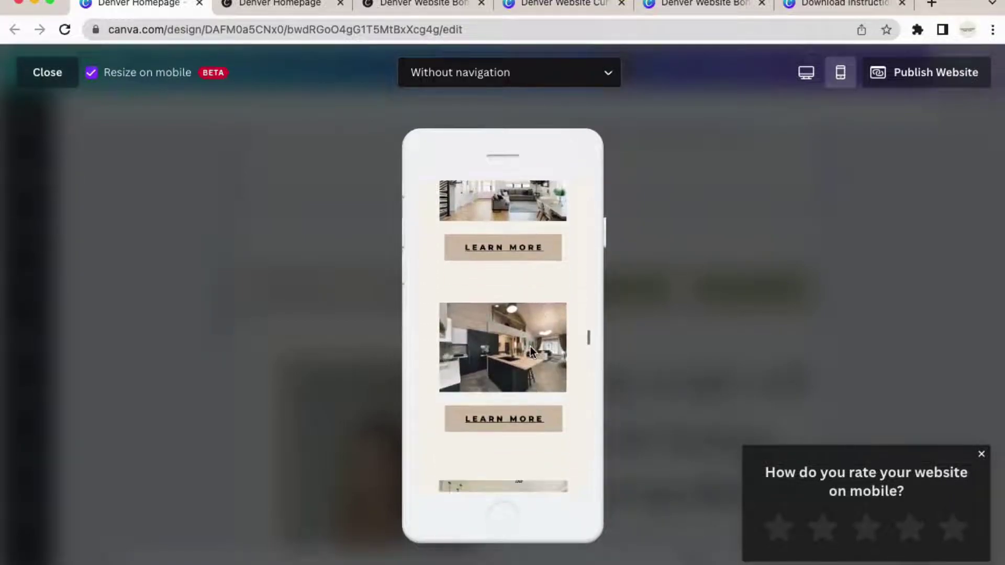
scroll(530, 347, "down", 6)
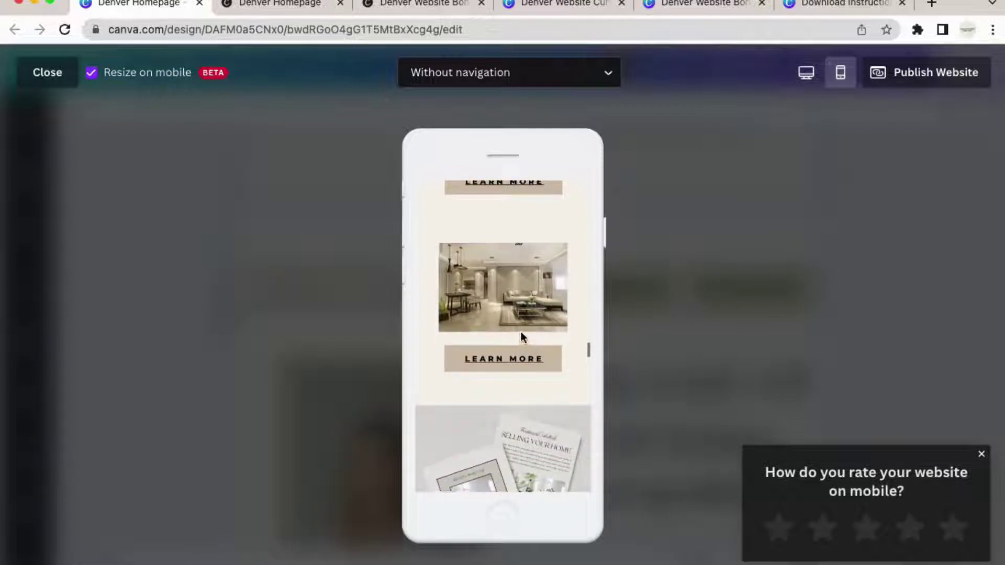
scroll(520, 331, "down", 4)
scroll(492, 322, "down", 2)
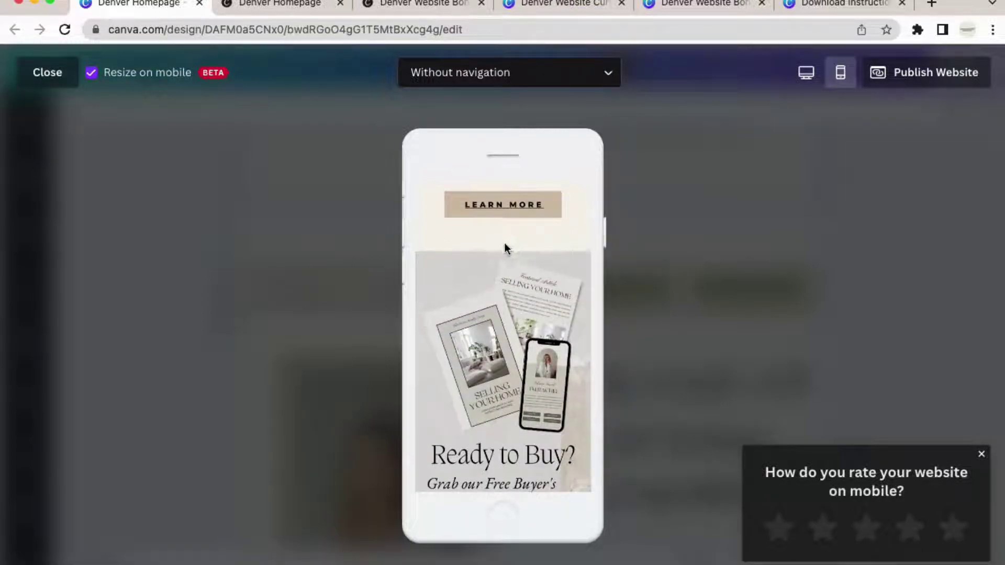
scroll(531, 300, "down", 3)
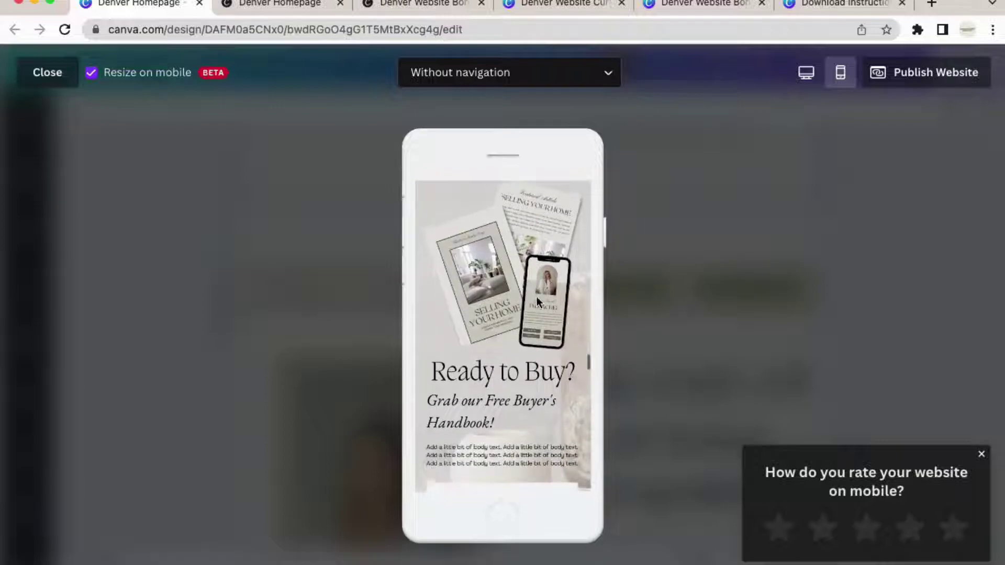
scroll(536, 296, "down", 3)
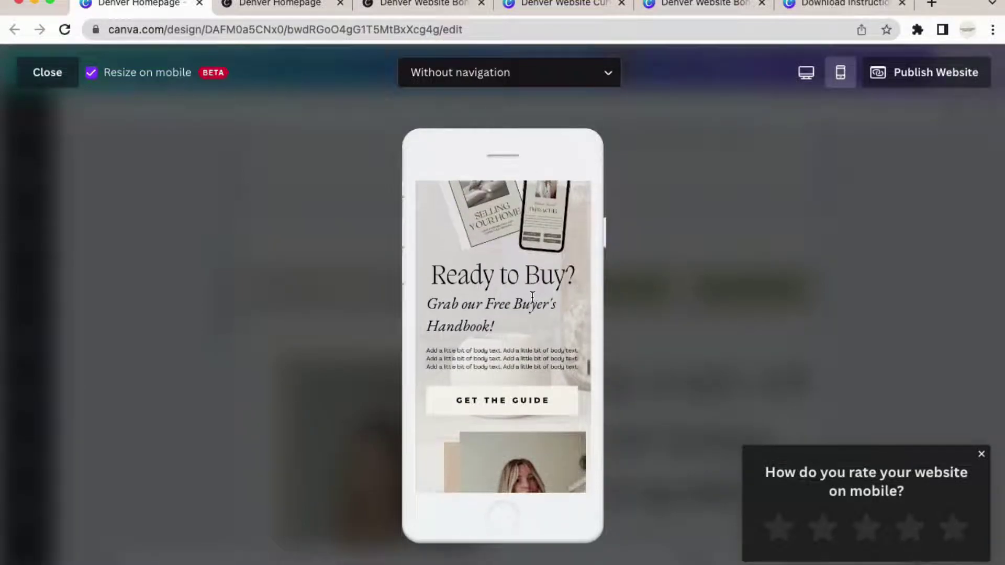
scroll(529, 296, "down", 3)
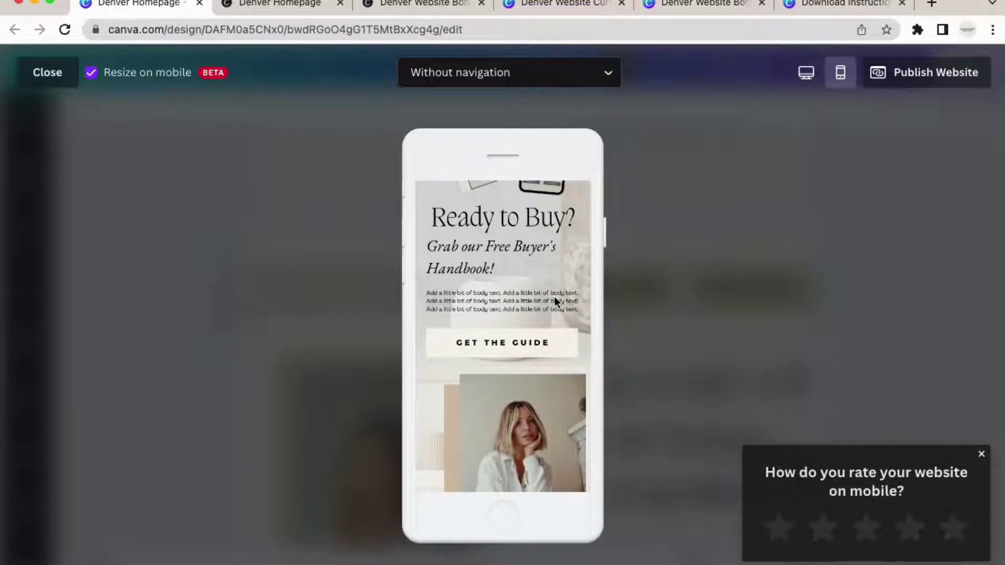
Step: Recheck the mobile preview once more, then return to the Denver Homepage editor
left_click(46, 74)
scroll(453, 285, "down", 10)
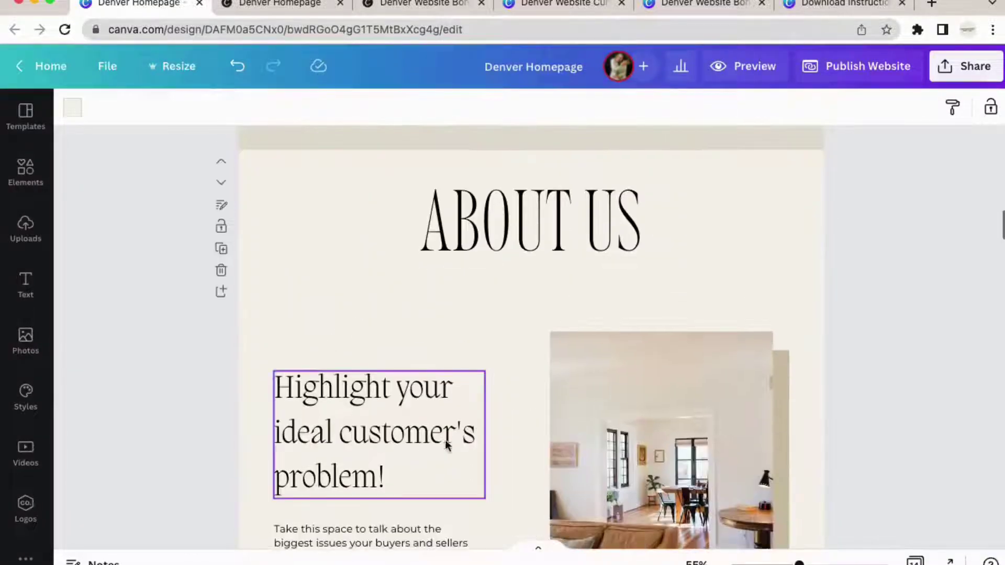
scroll(408, 340, "down", 1)
scroll(323, 262, "down", 2)
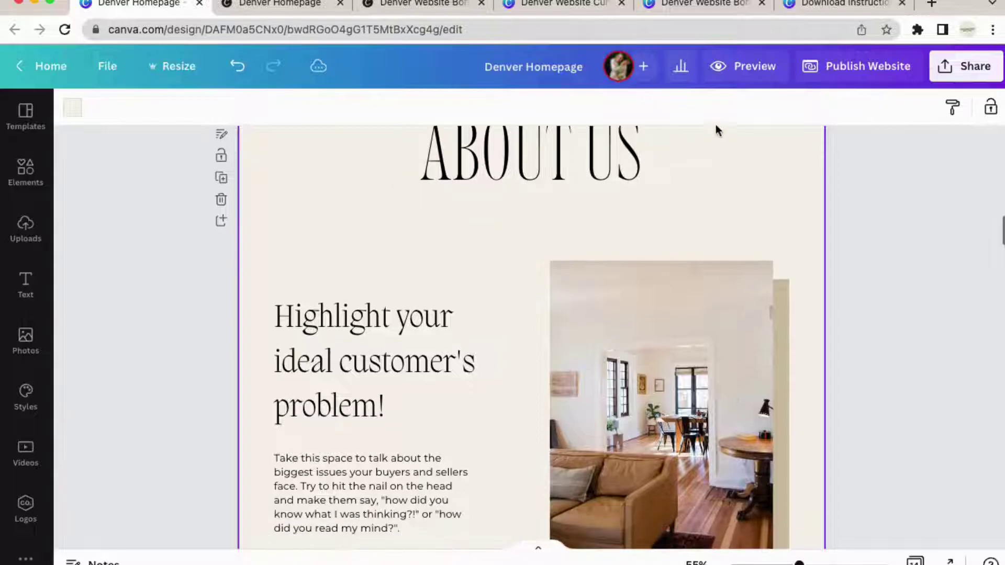
left_click(730, 67)
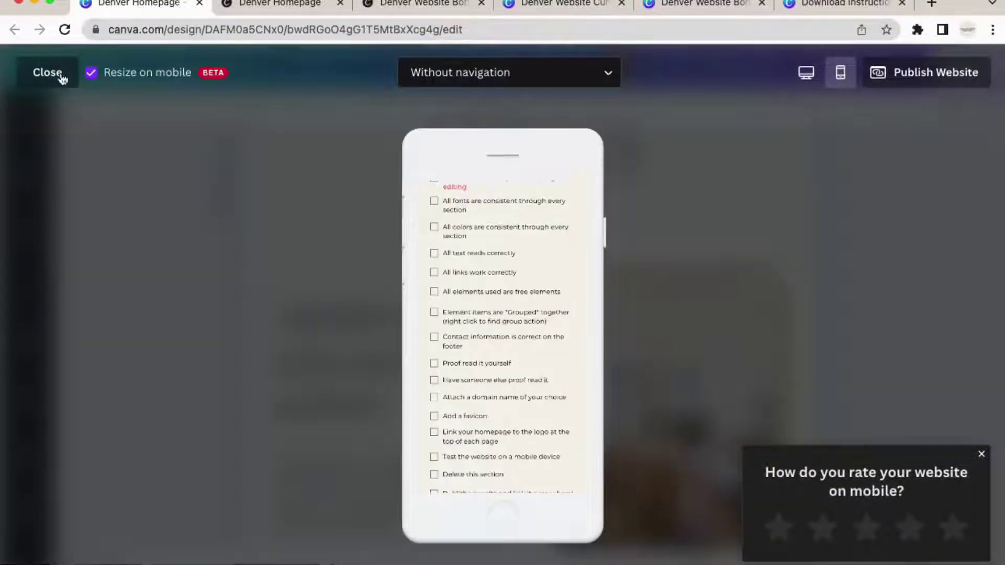
left_click(61, 77)
scroll(848, 278, "down", 1)
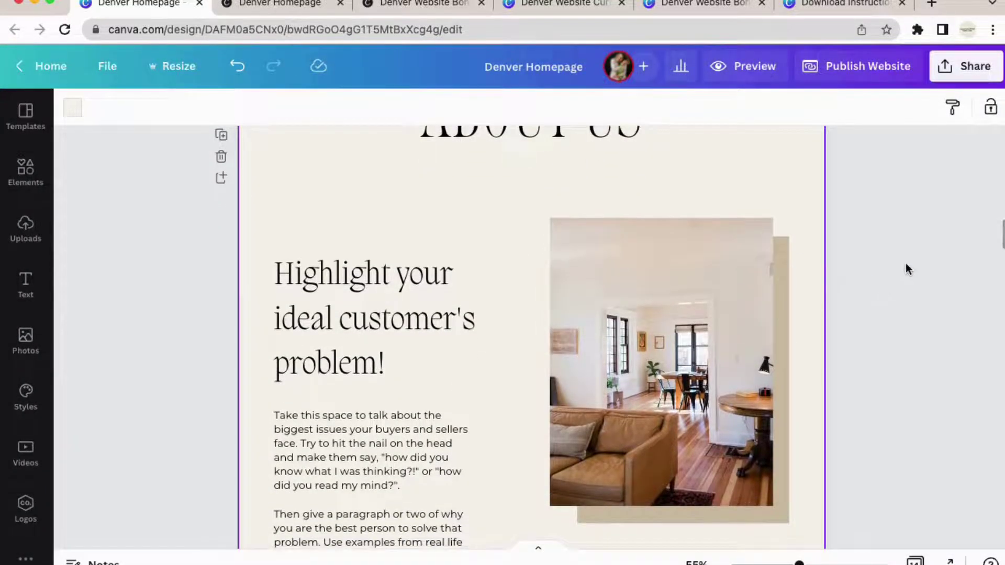
scroll(905, 267, "down", 2)
scroll(858, 246, "down", 2)
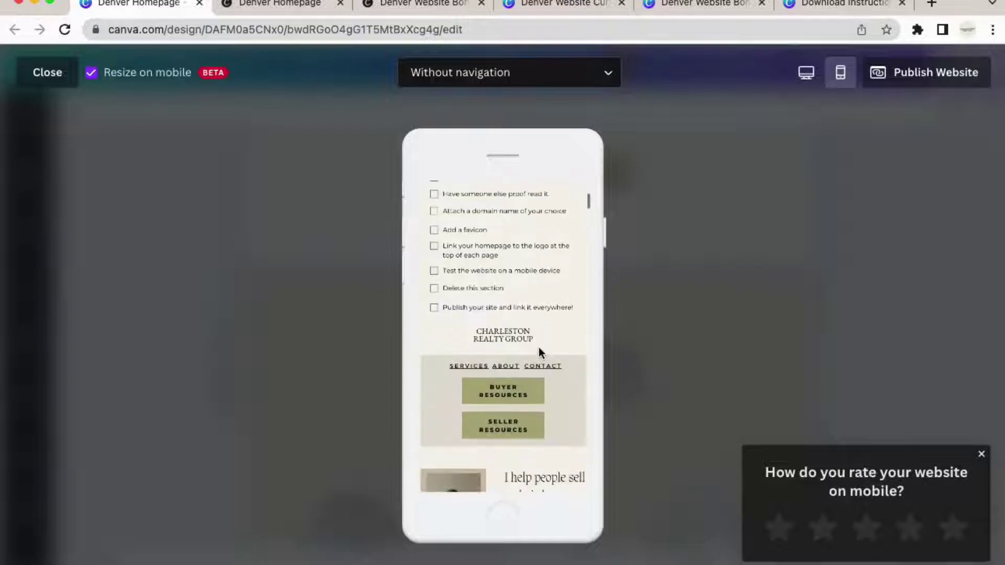
scroll(538, 349, "down", 5)
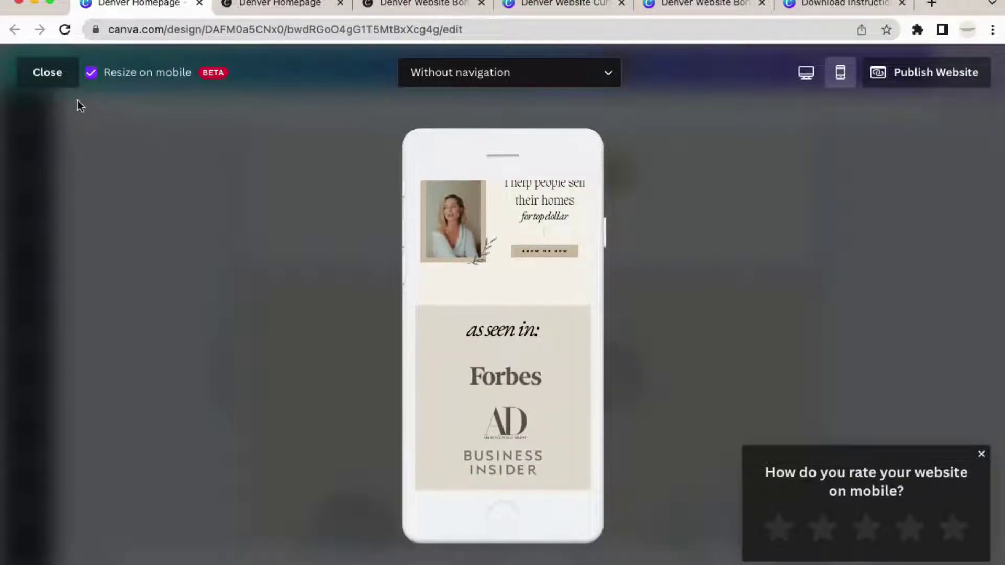
left_click(47, 73)
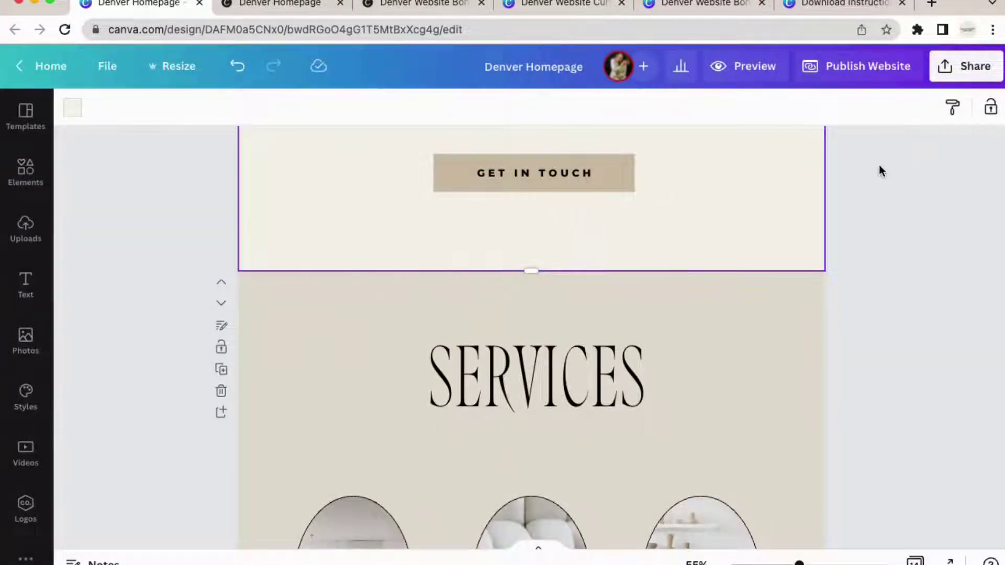
Step: Scroll past the Services section down to the Web Template Editing Checklist page
scroll(780, 232, "down", 4)
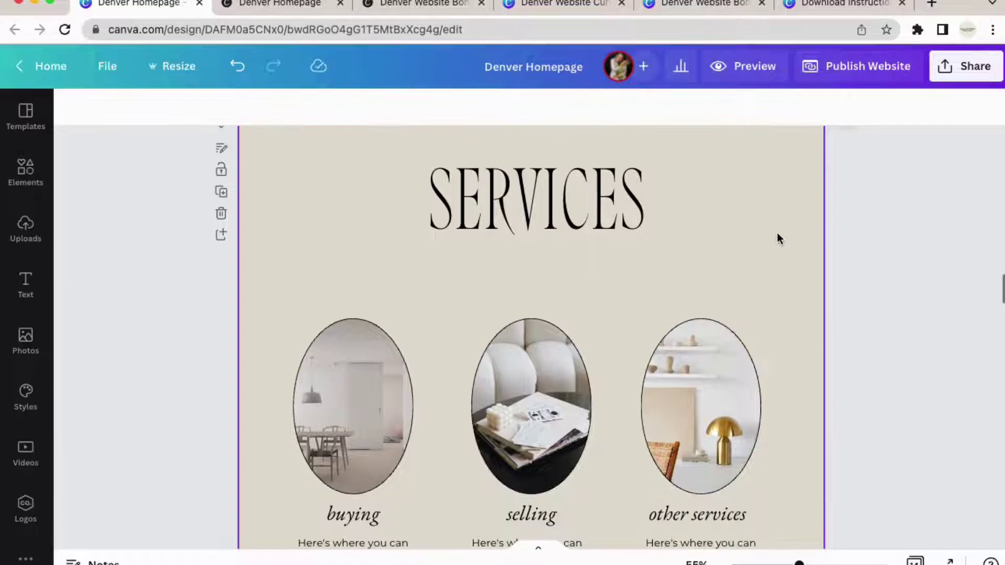
scroll(777, 234, "down", 1)
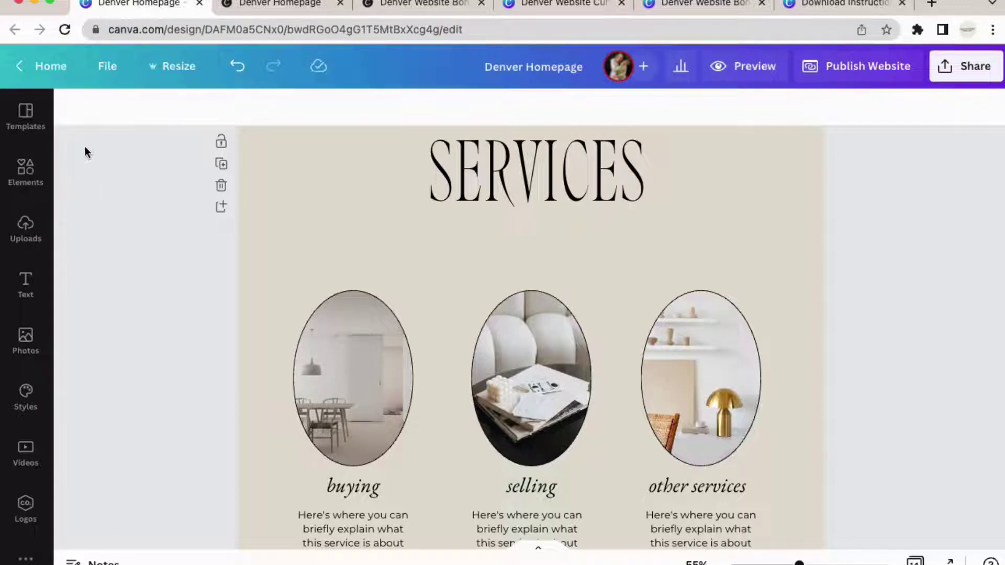
scroll(164, 178, "down", 3)
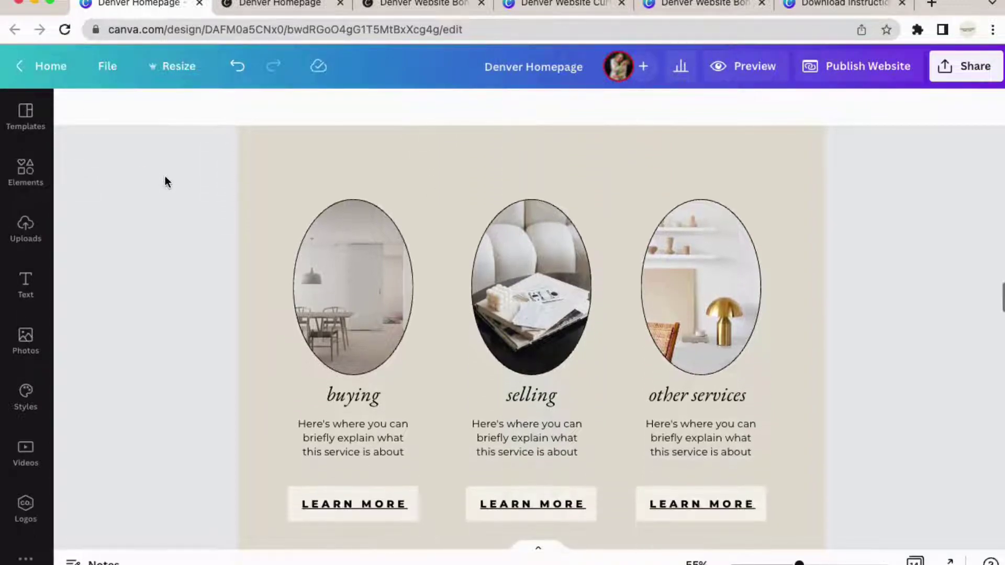
scroll(165, 175, "down", 1)
scroll(178, 174, "down", 1)
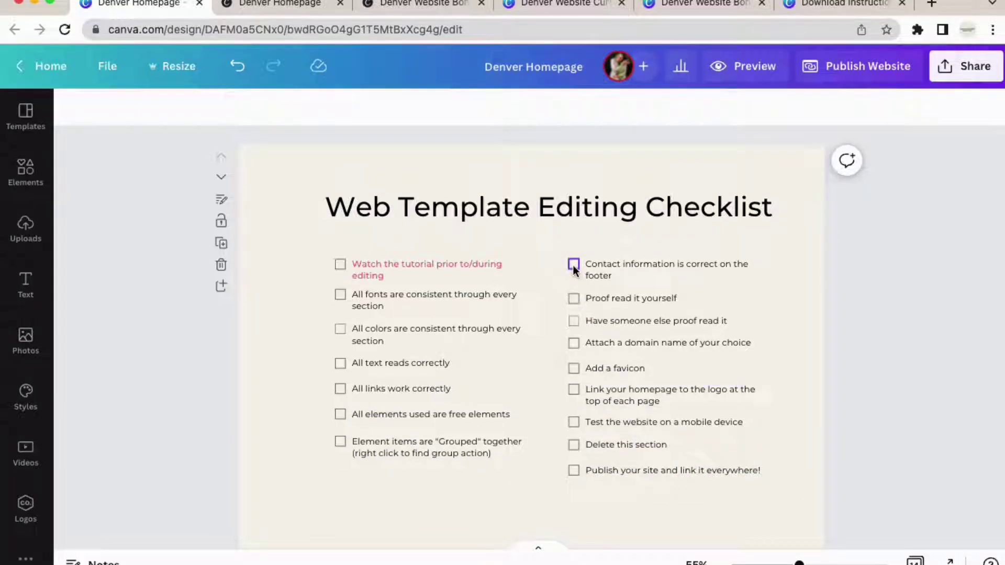
Step: Select the Web Template Editing Checklist page and delete it from the design
left_click_drag(573, 265, 582, 348)
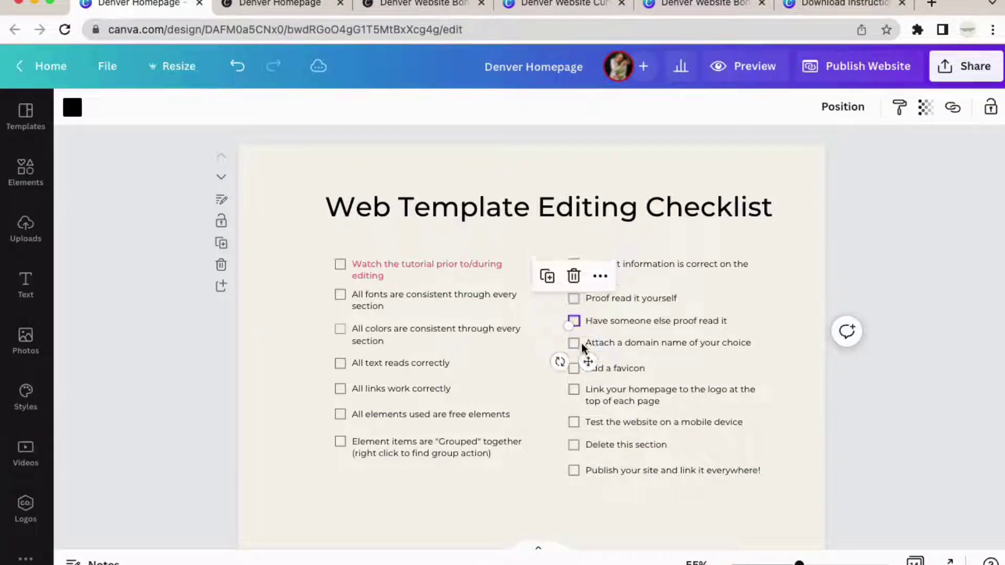
left_click(779, 262)
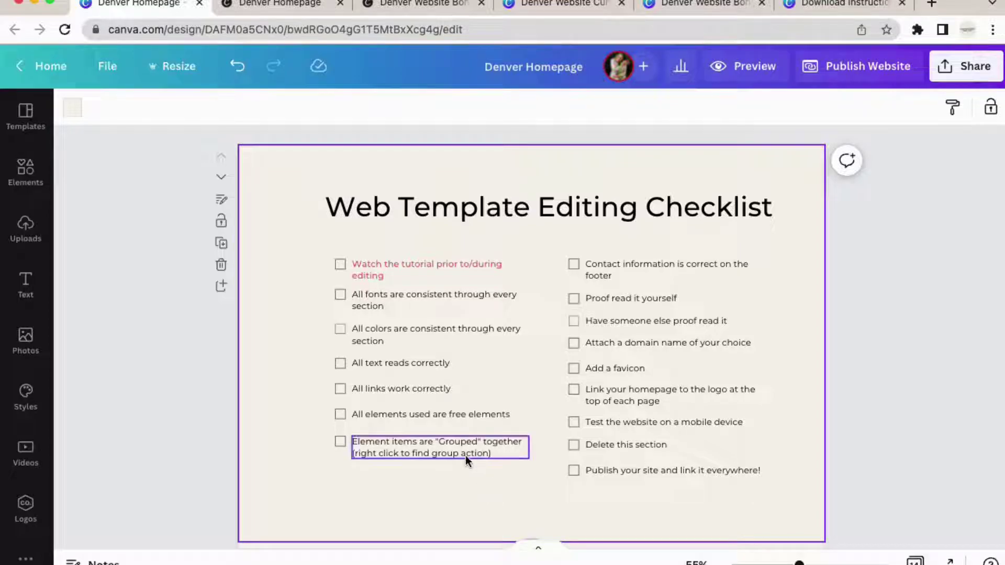
left_click(907, 332)
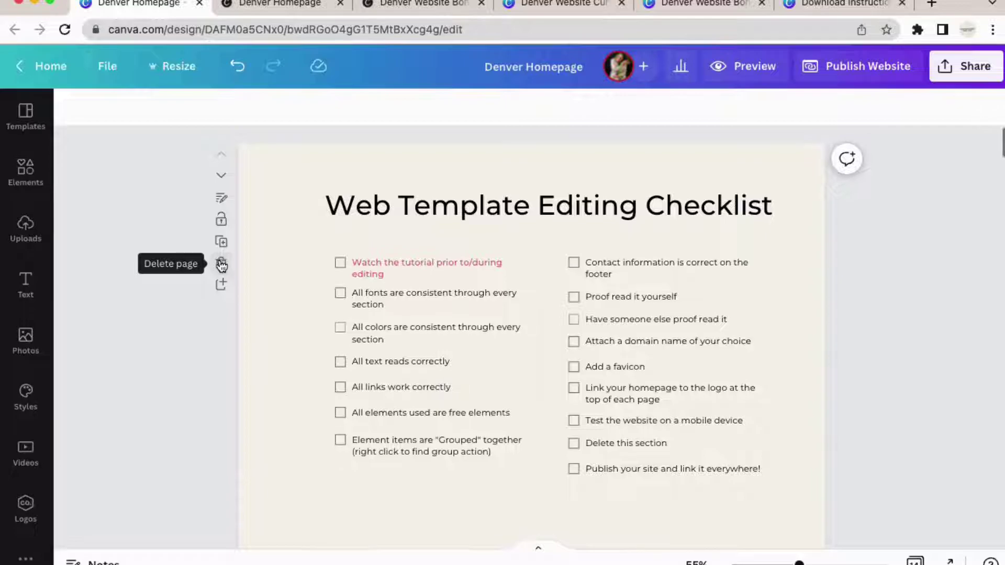
left_click(221, 265)
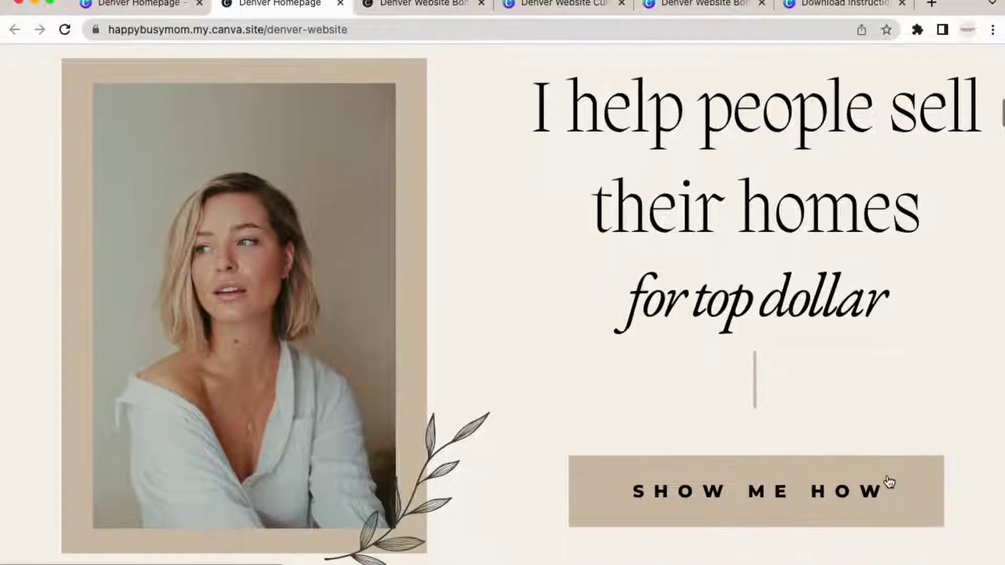
scroll(886, 480, "down", 5)
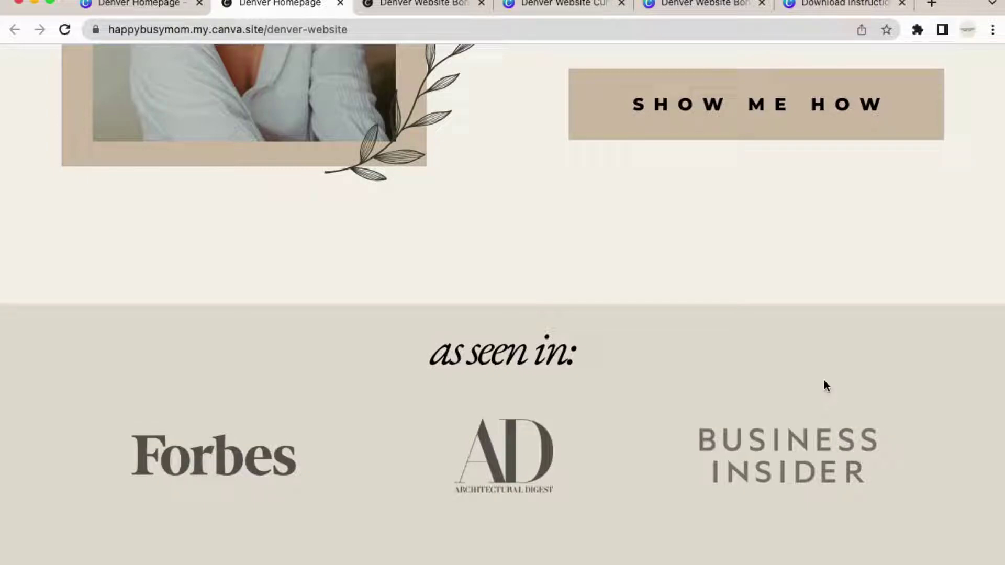
Step: Scroll the live site from About Us through Services and Browse Current Listings to 'Ready to Buy?'
scroll(824, 382, "down", 6)
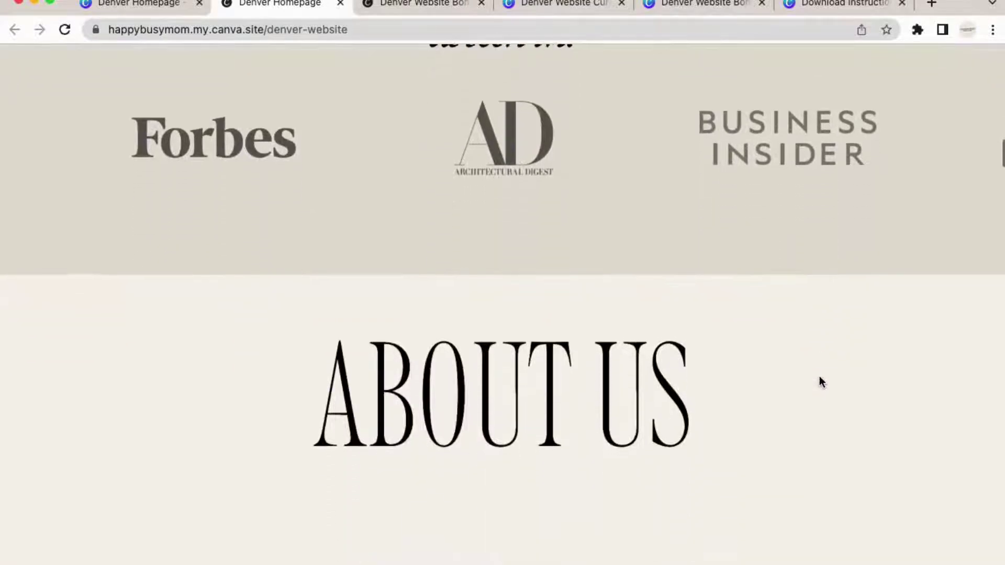
scroll(809, 379, "down", 3)
scroll(785, 375, "down", 5)
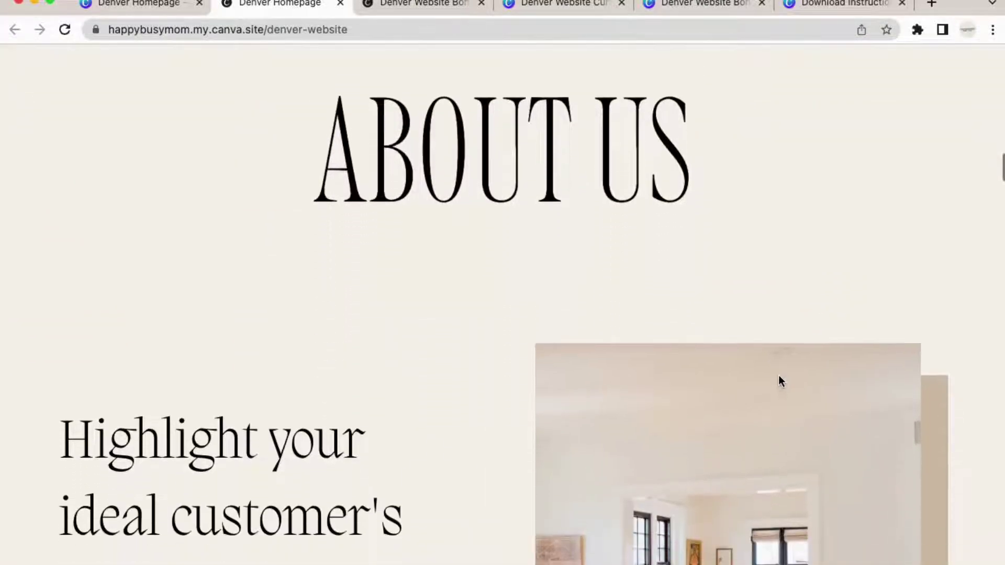
scroll(781, 375, "down", 5)
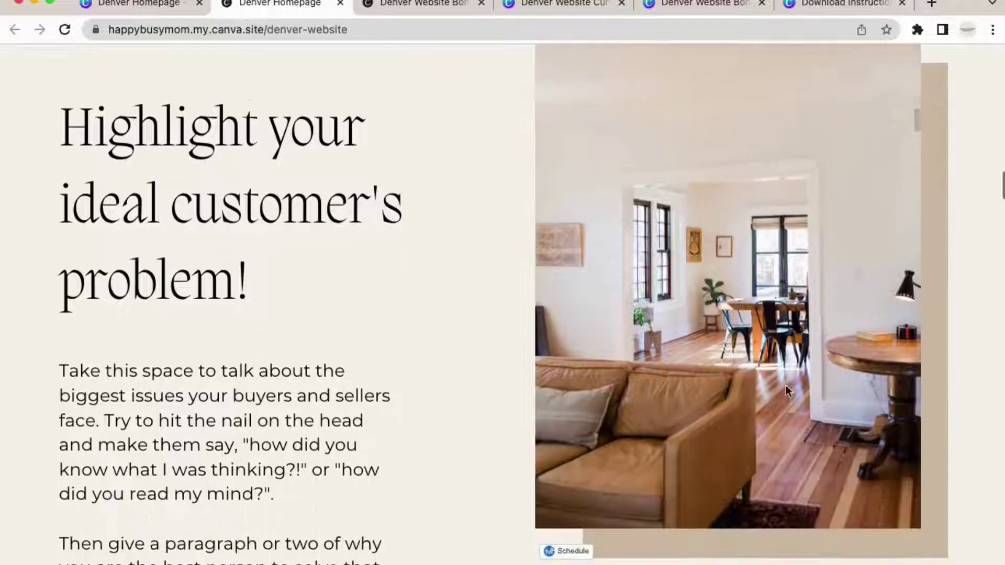
scroll(792, 391, "down", 4)
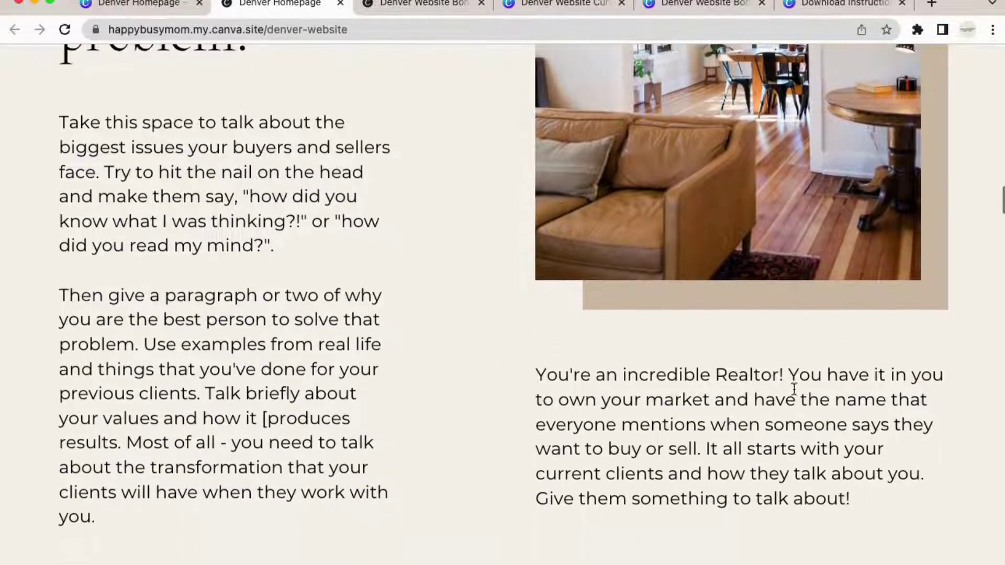
scroll(797, 377, "down", 1)
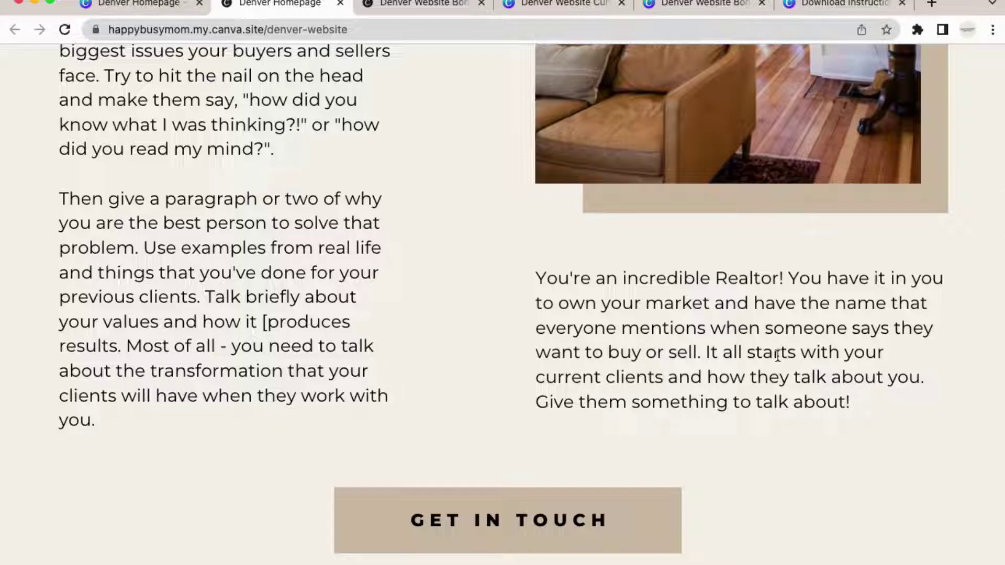
scroll(776, 355, "down", 4)
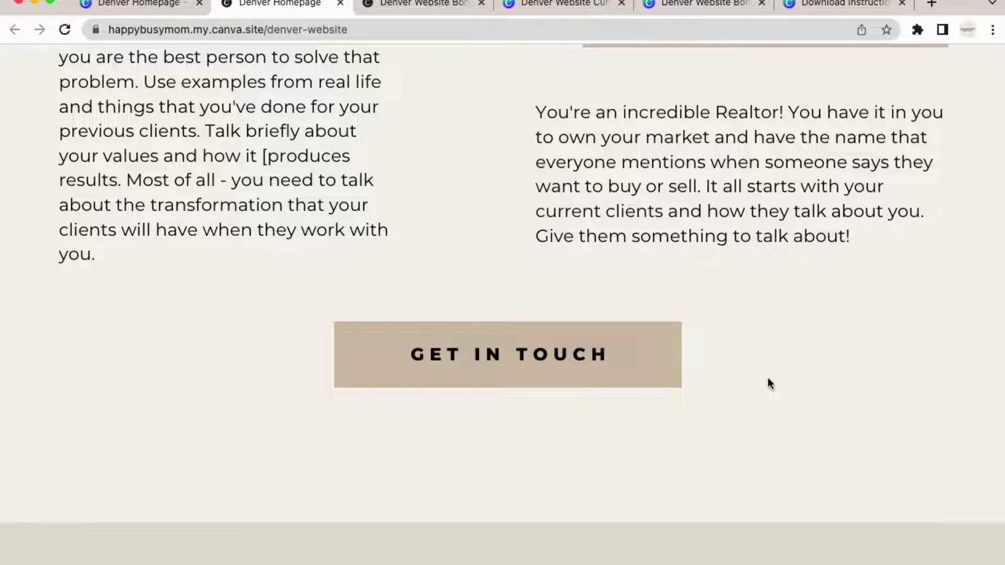
scroll(645, 323, "down", 12)
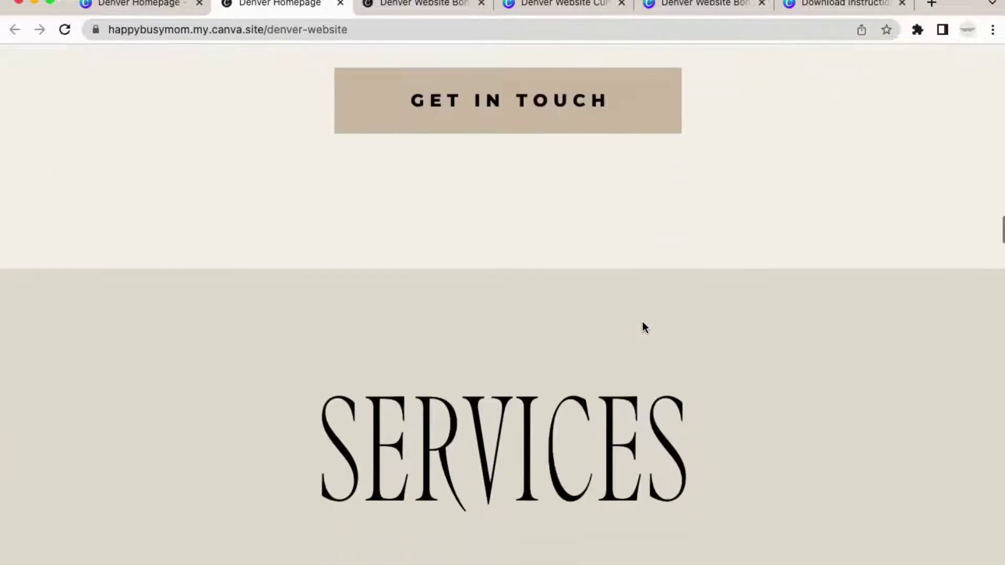
scroll(638, 326, "down", 8)
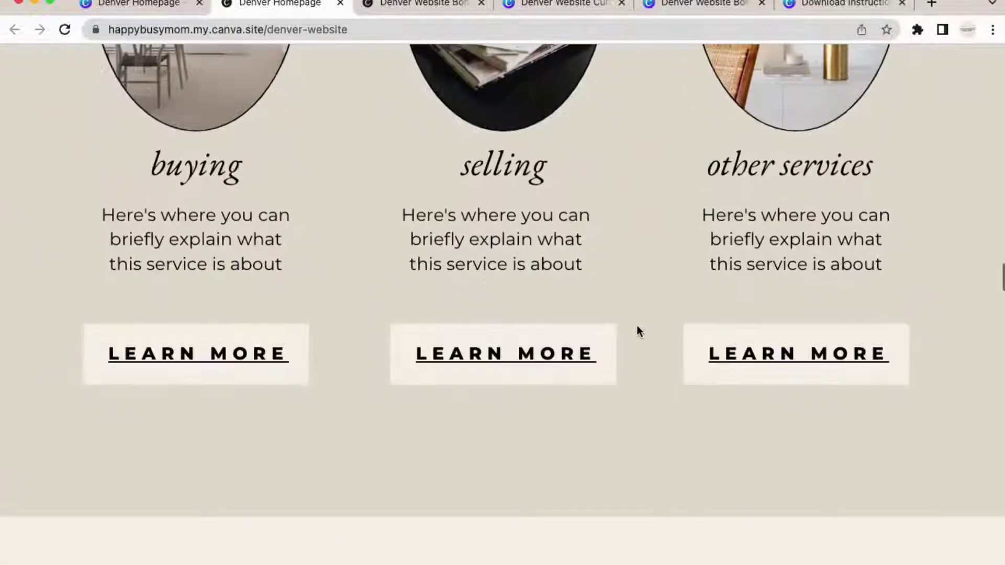
scroll(634, 325, "up", 3)
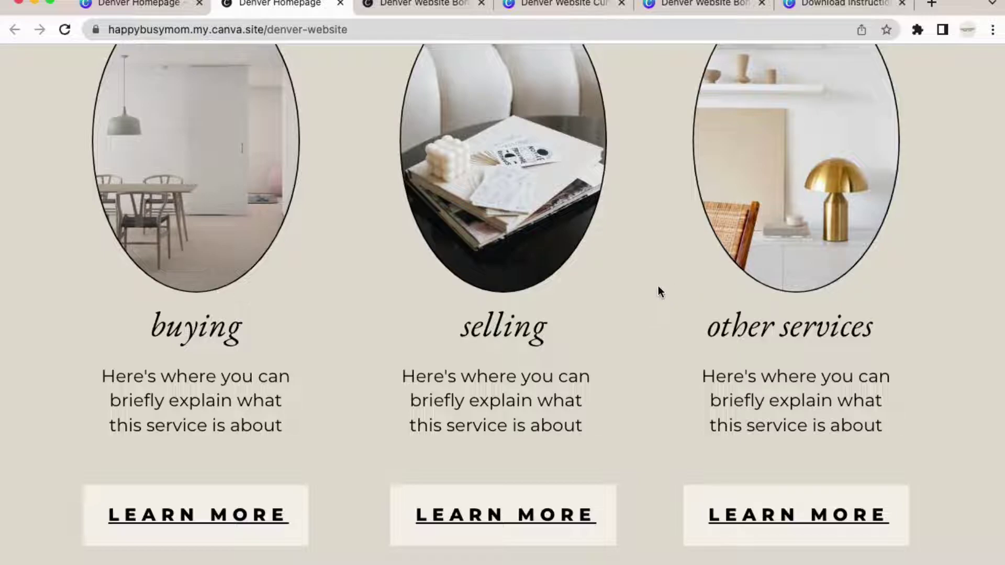
scroll(658, 289, "down", 3)
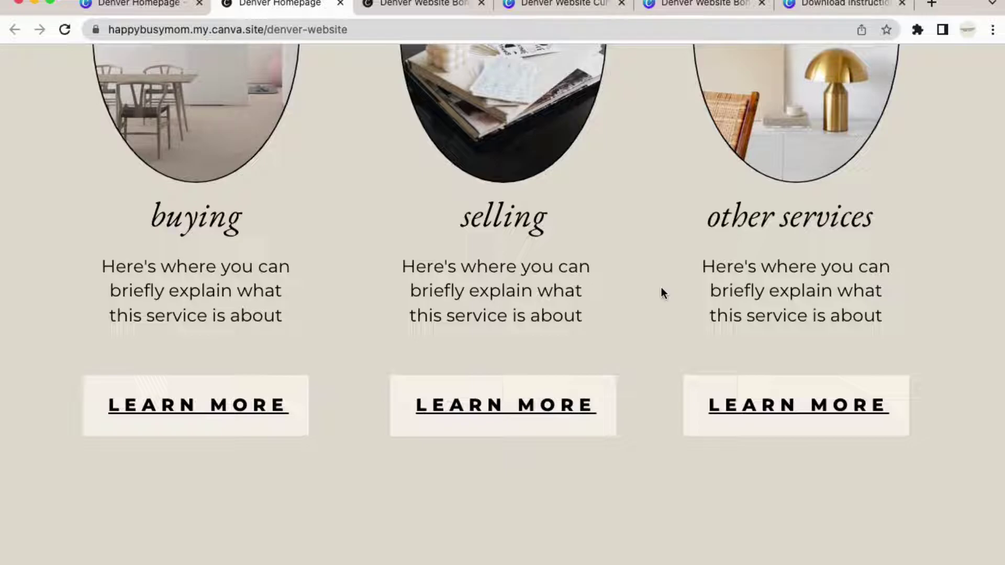
scroll(662, 292, "down", 5)
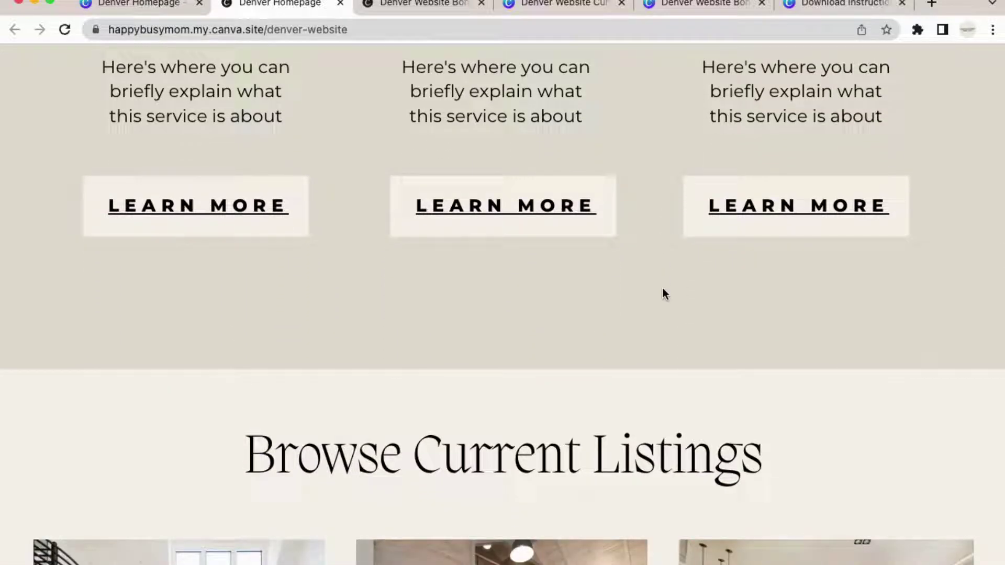
scroll(663, 289, "down", 3)
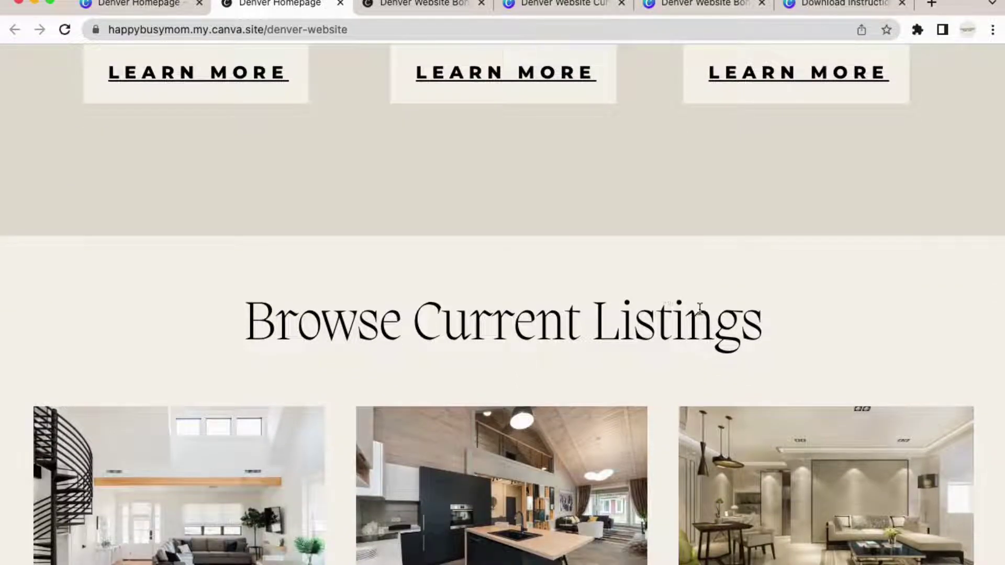
scroll(804, 350, "down", 2)
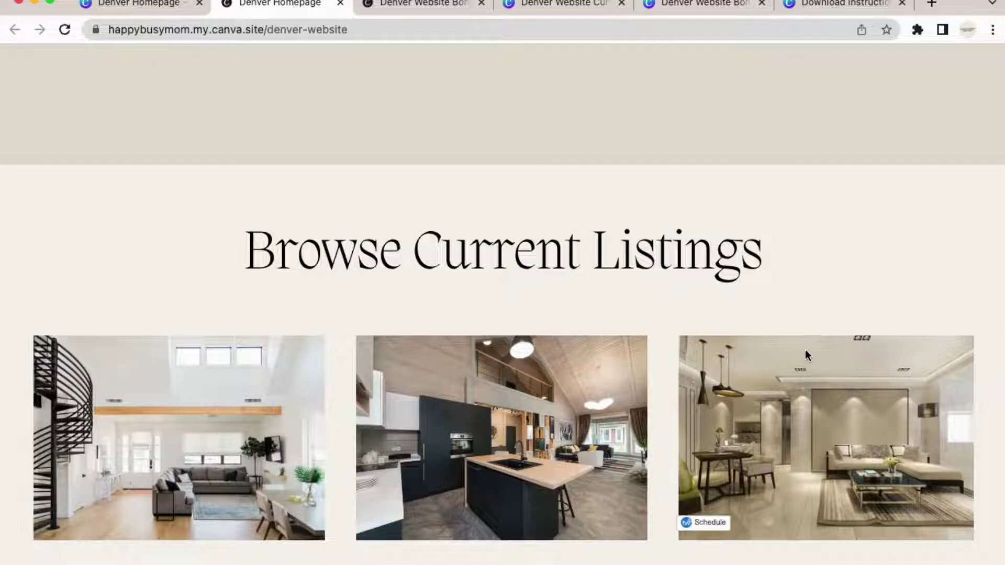
scroll(805, 350, "down", 1)
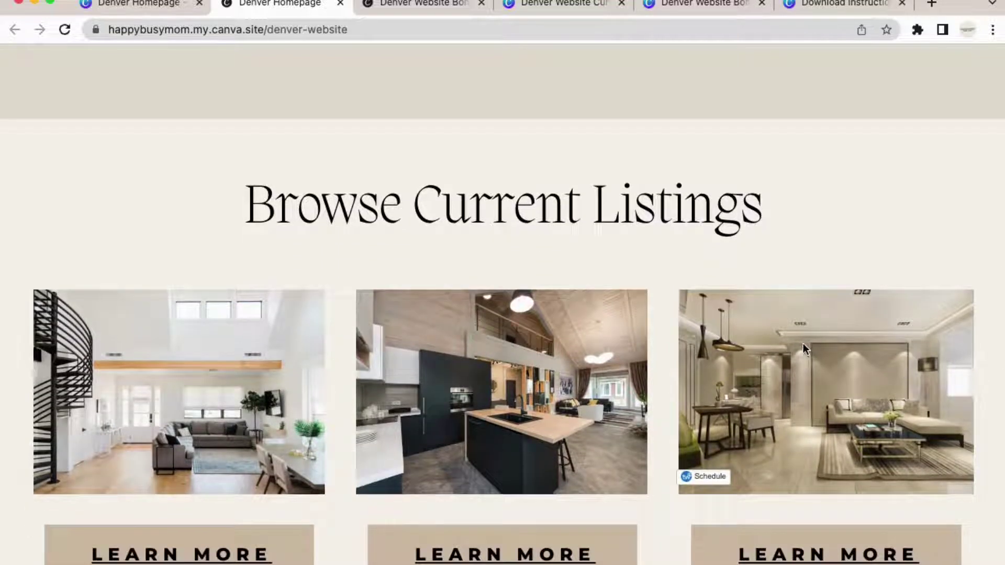
scroll(803, 348, "down", 2)
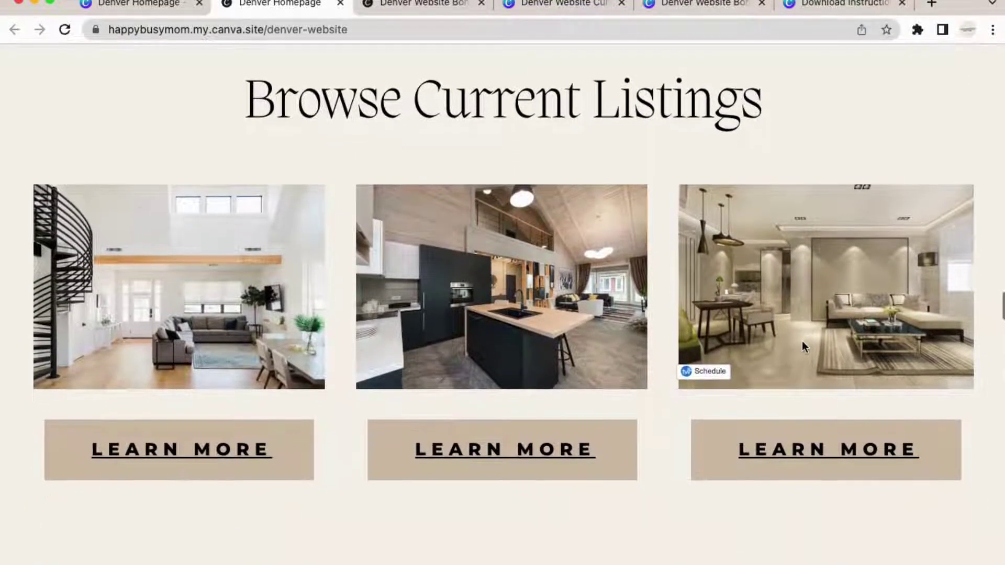
scroll(818, 362, "down", 9)
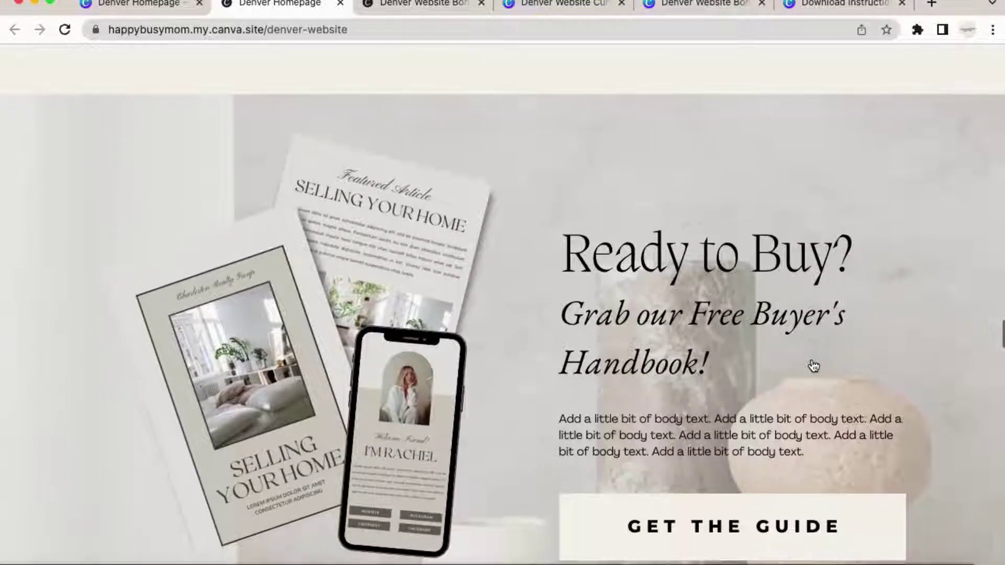
Step: Scroll down the live site through Oh, hi there!, the Framework, Selling Your Home? and Kind Words
scroll(812, 360, "down", 3)
scroll(811, 361, "down", 5)
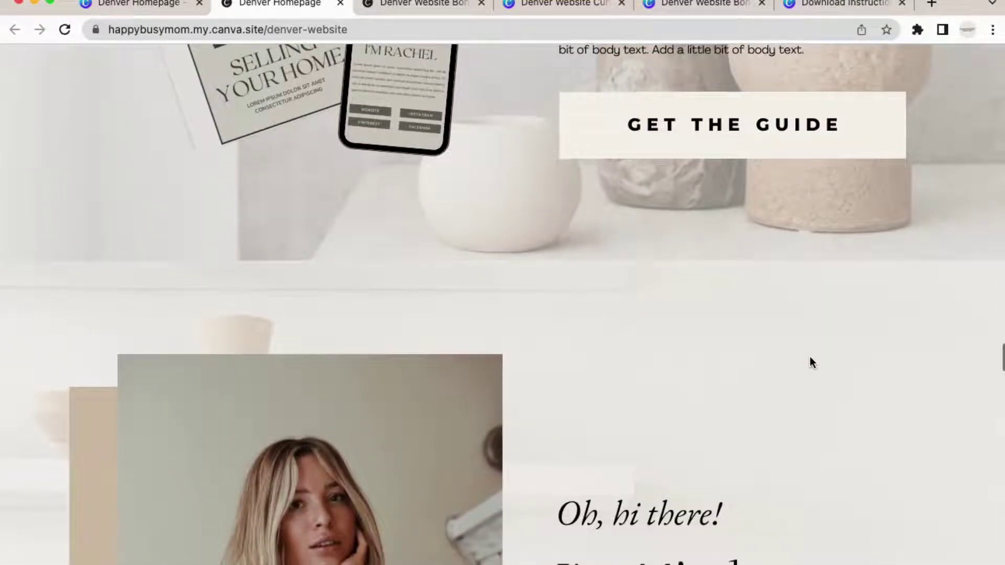
scroll(811, 360, "down", 7)
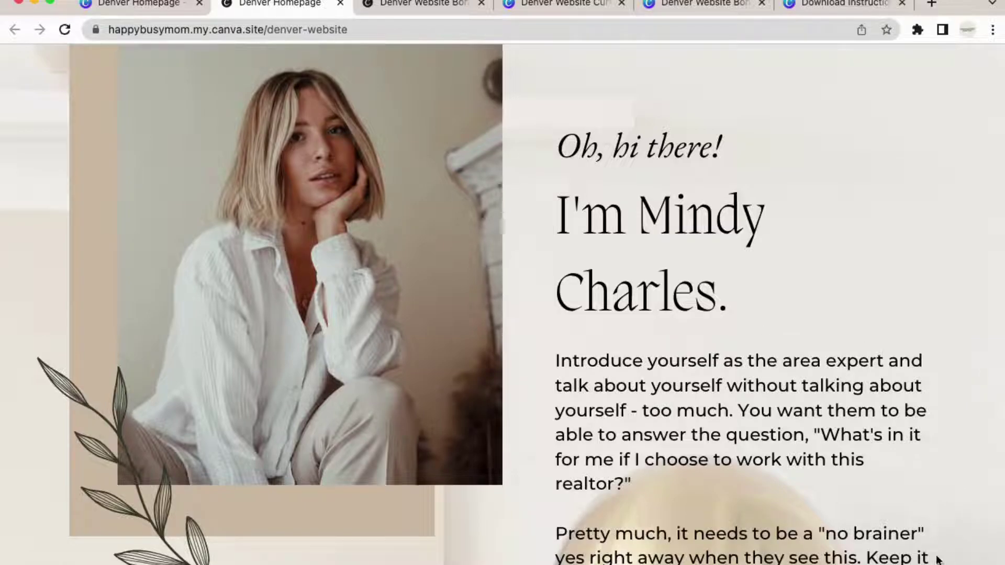
scroll(912, 551, "down", 1)
scroll(911, 547, "down", 16)
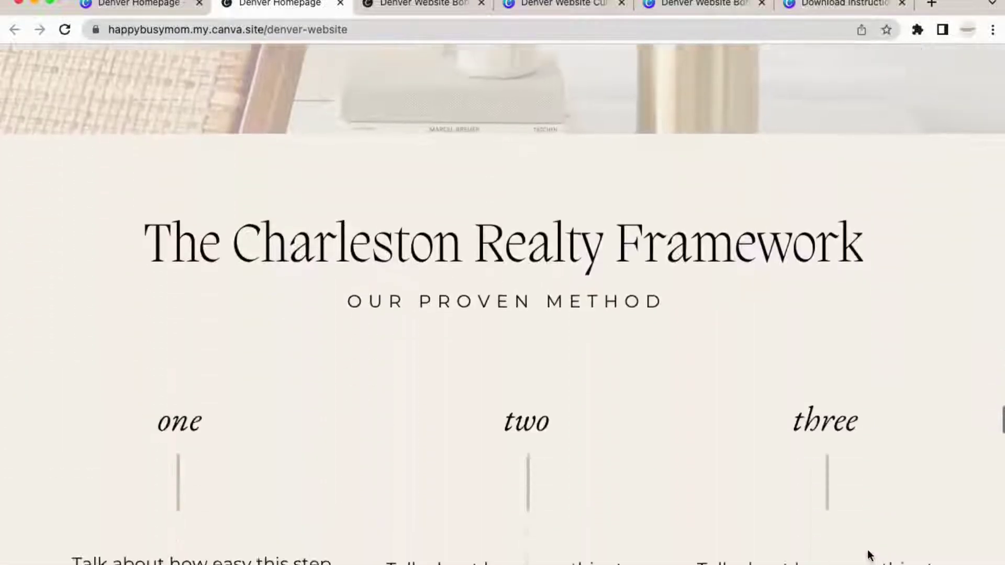
scroll(870, 556, "down", 14)
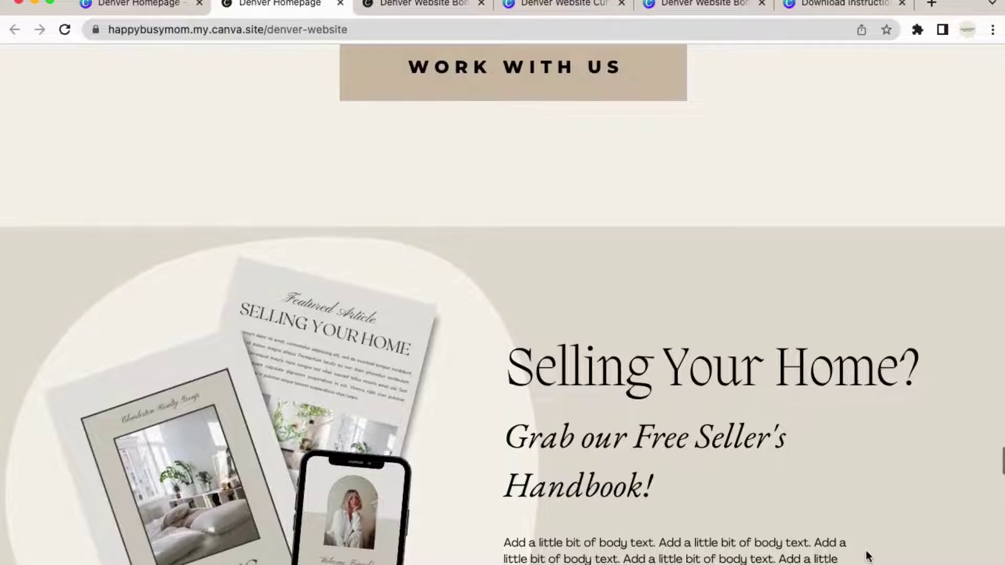
scroll(867, 556, "down", 4)
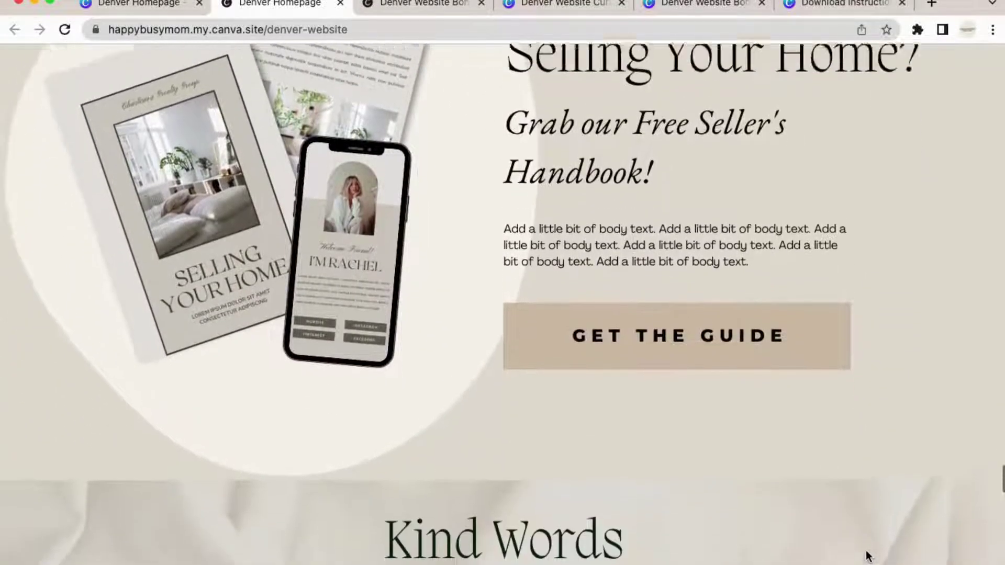
scroll(866, 556, "down", 13)
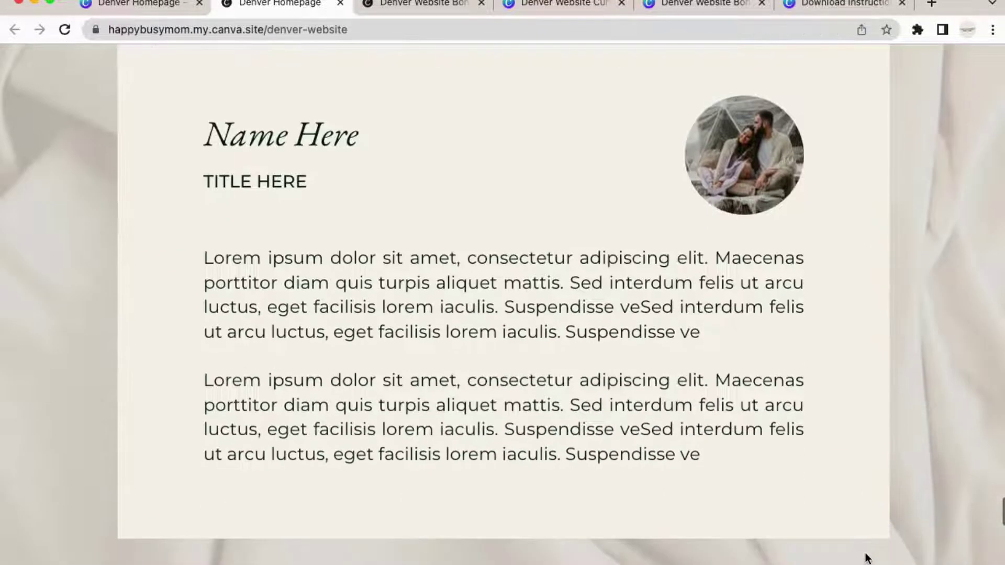
scroll(864, 559, "down", 5)
Step: Scroll back up to the Get In Touch button above the Services section
scroll(857, 547, "up", 20)
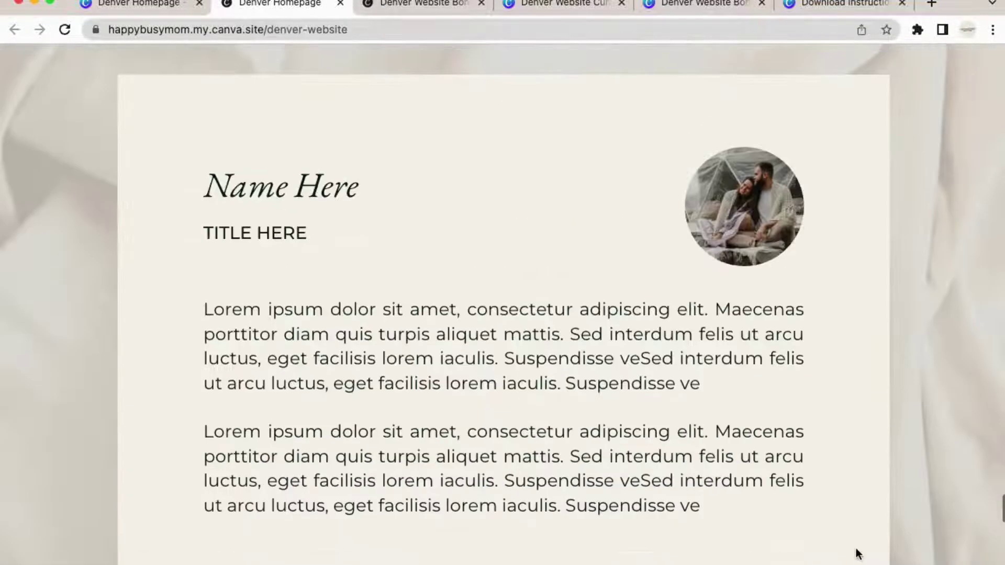
scroll(853, 544, "up", 20)
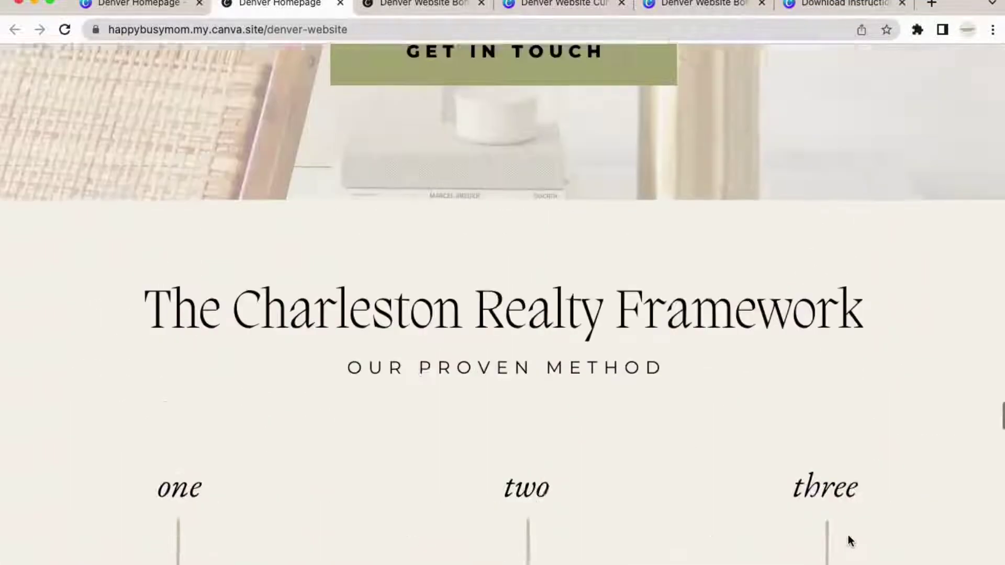
scroll(824, 505, "up", 1)
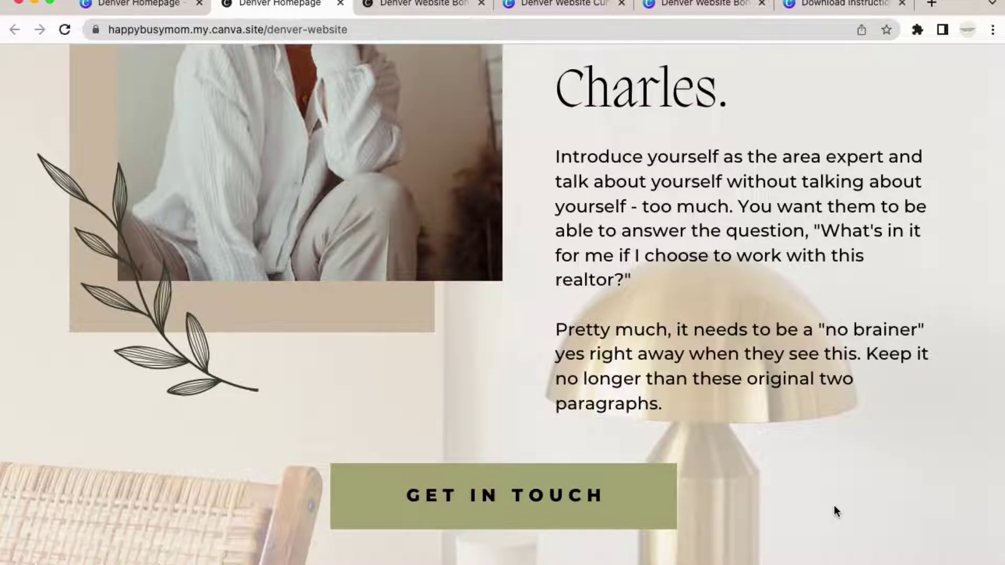
scroll(834, 505, "down", 1)
scroll(833, 505, "up", 9)
scroll(834, 506, "up", 15)
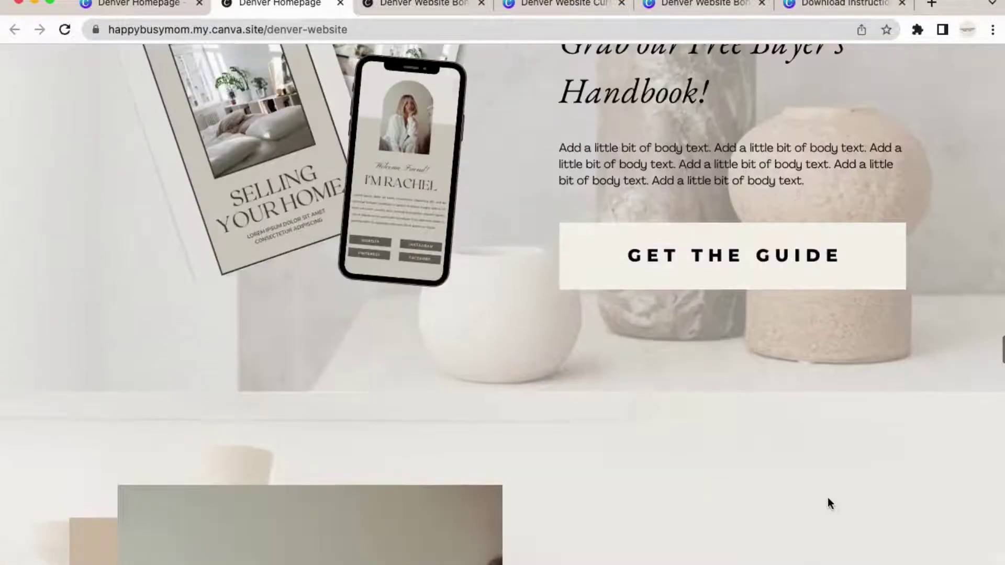
scroll(828, 498, "up", 3)
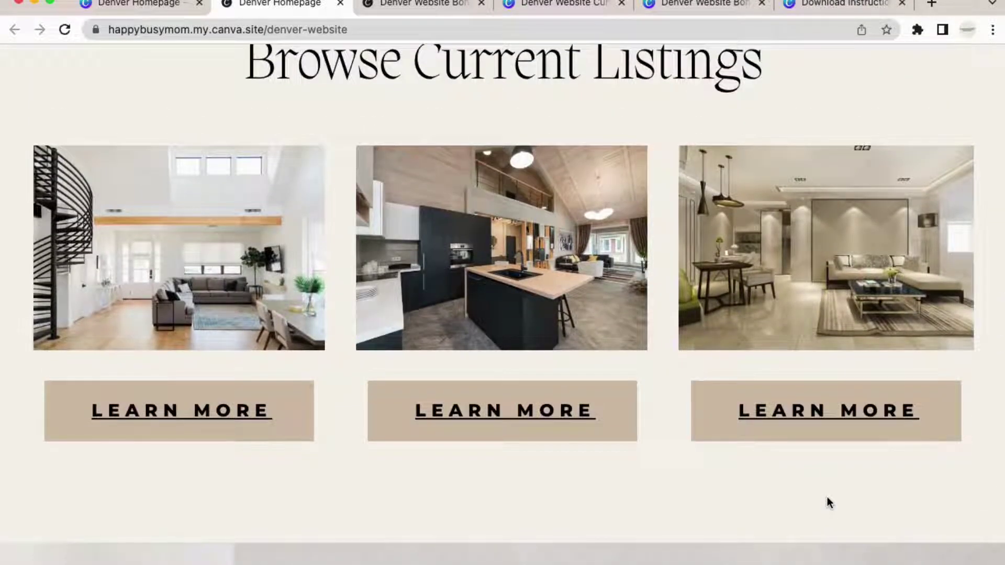
scroll(828, 503, "up", 7)
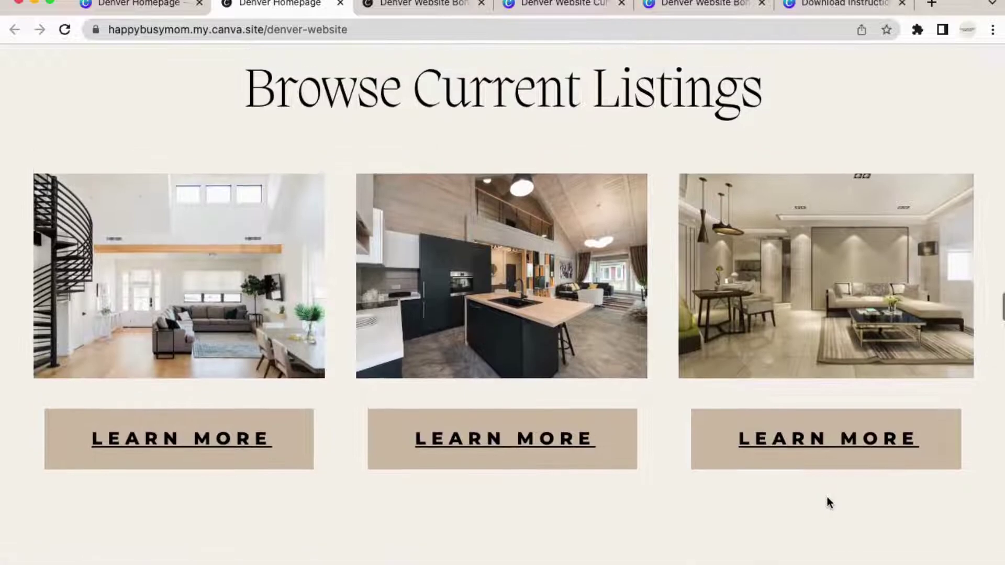
scroll(828, 502, "up", 4)
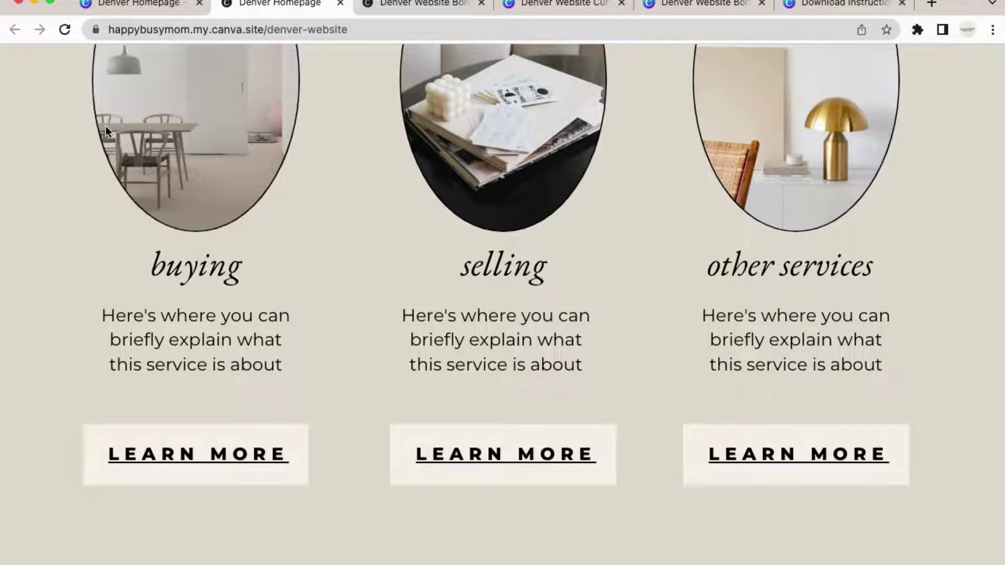
scroll(391, 265, "up", 8)
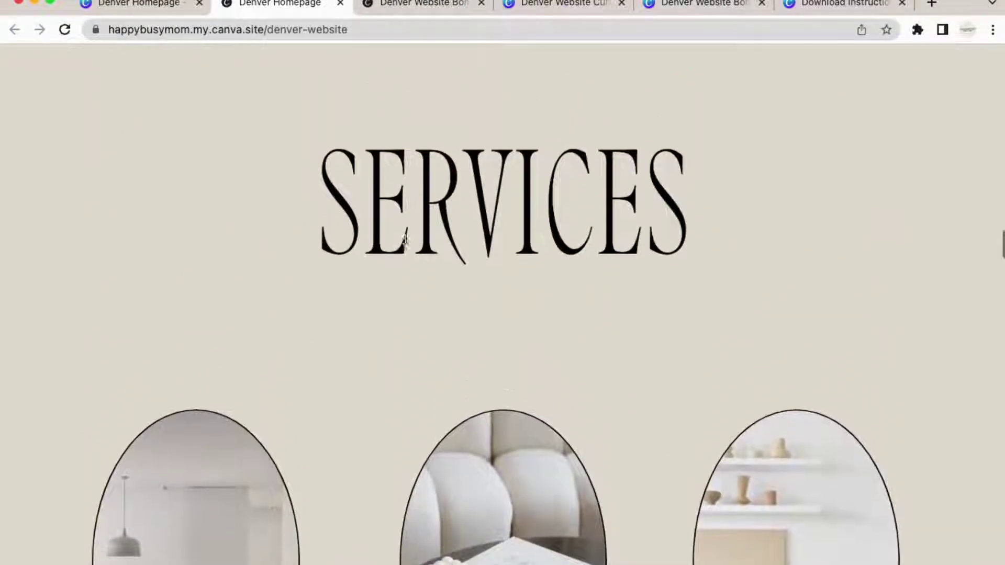
scroll(404, 241, "up", 5)
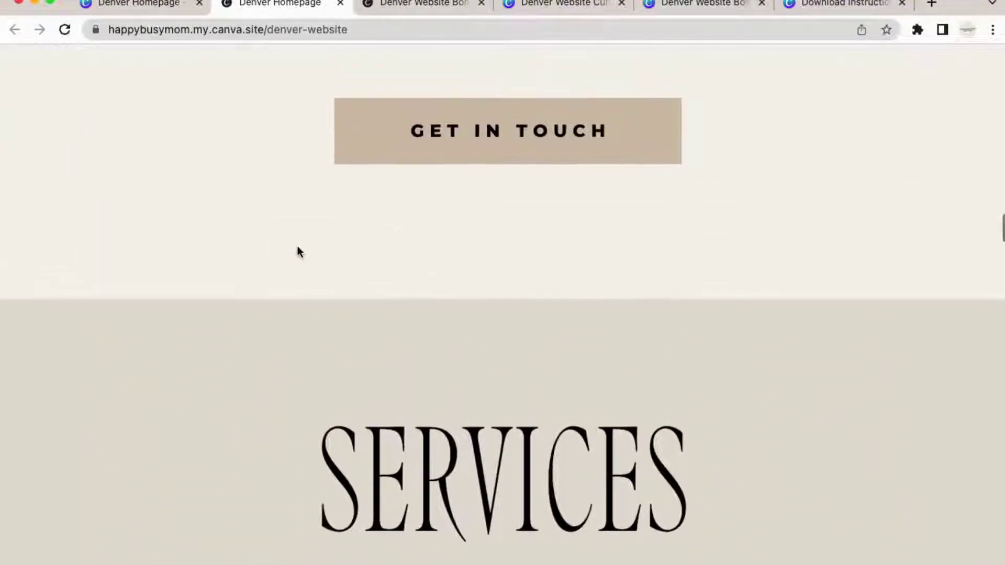